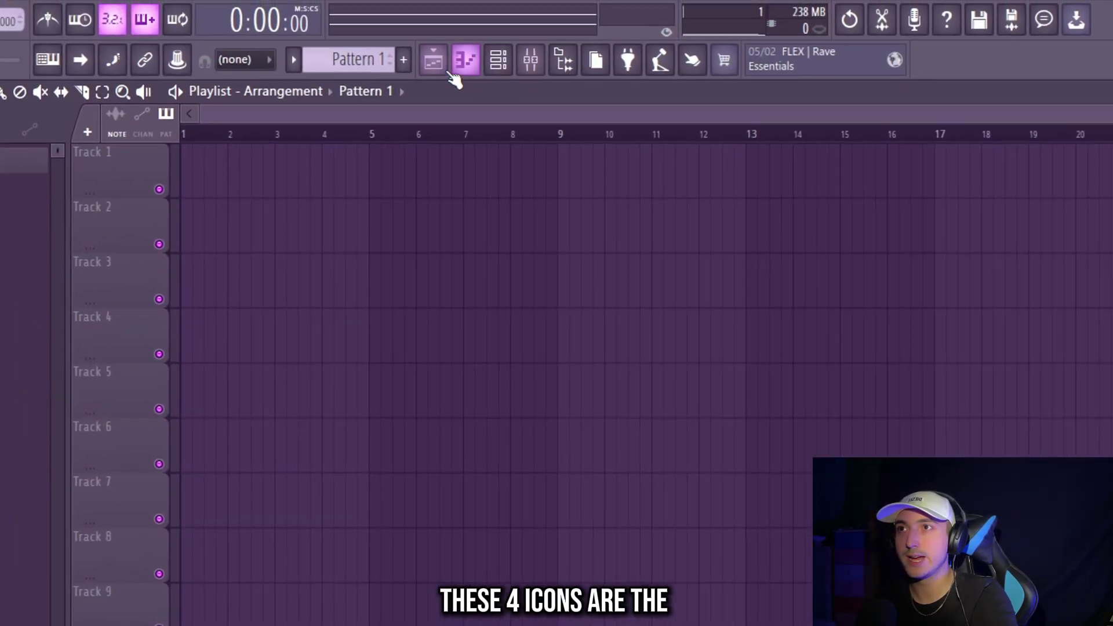
Step: Show the playlist, place the SPINZ sample at the start of Track 2 and play it
left_click(435, 71)
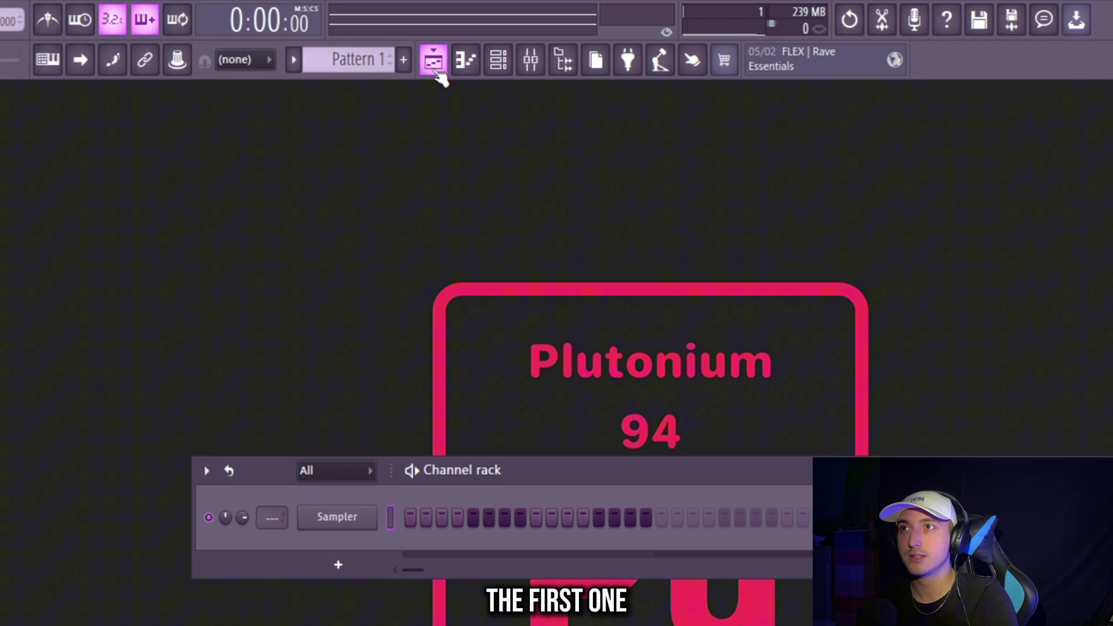
left_click(438, 73)
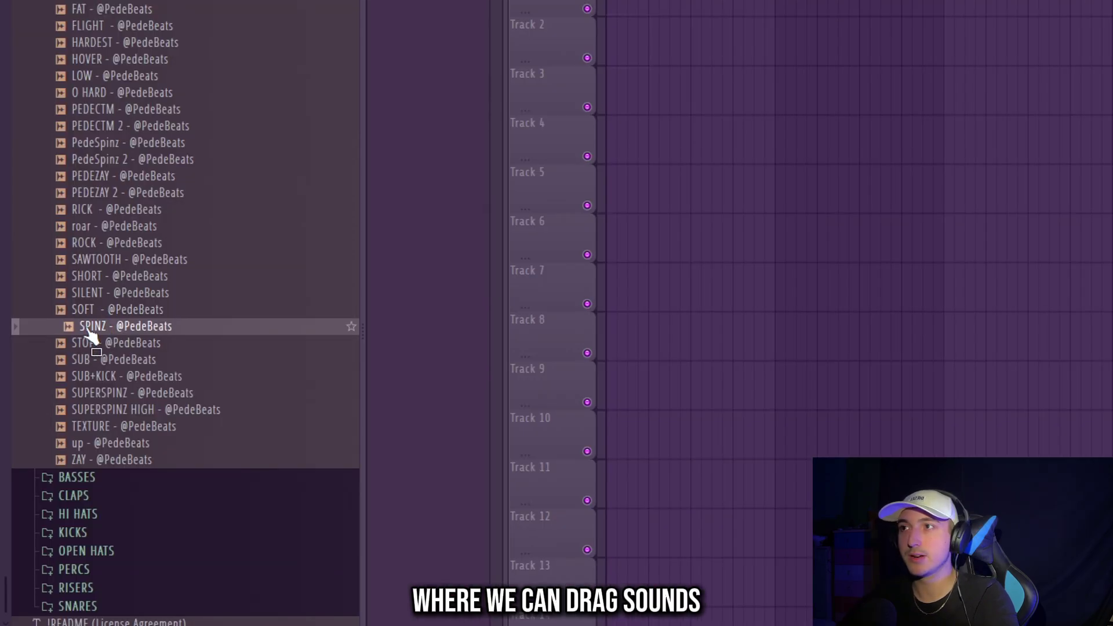
left_click_drag(90, 335, 622, 51)
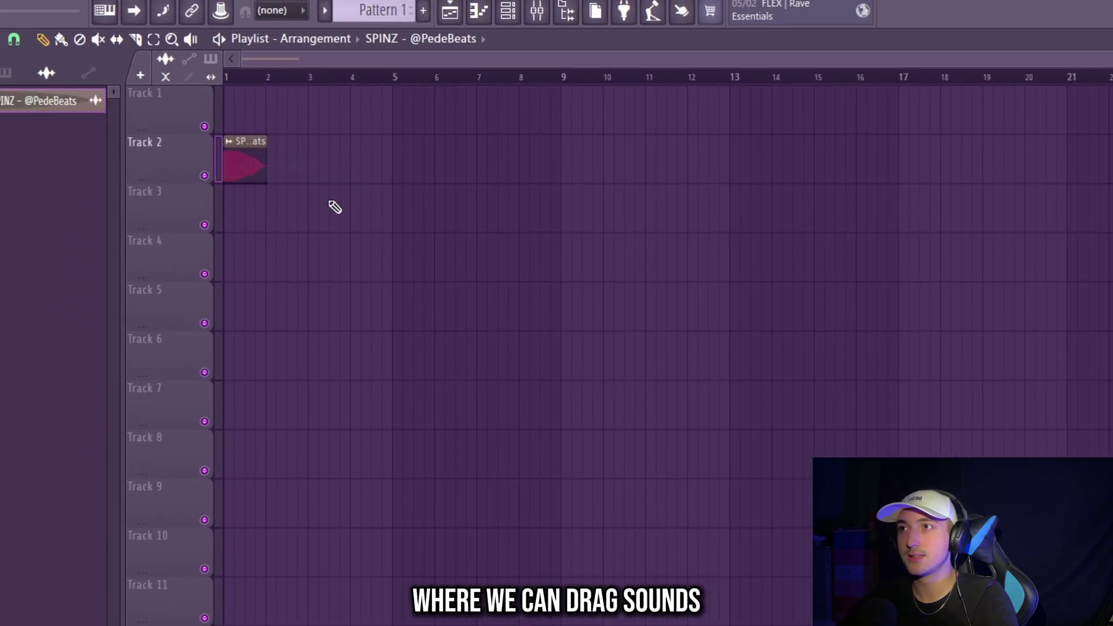
key("space")
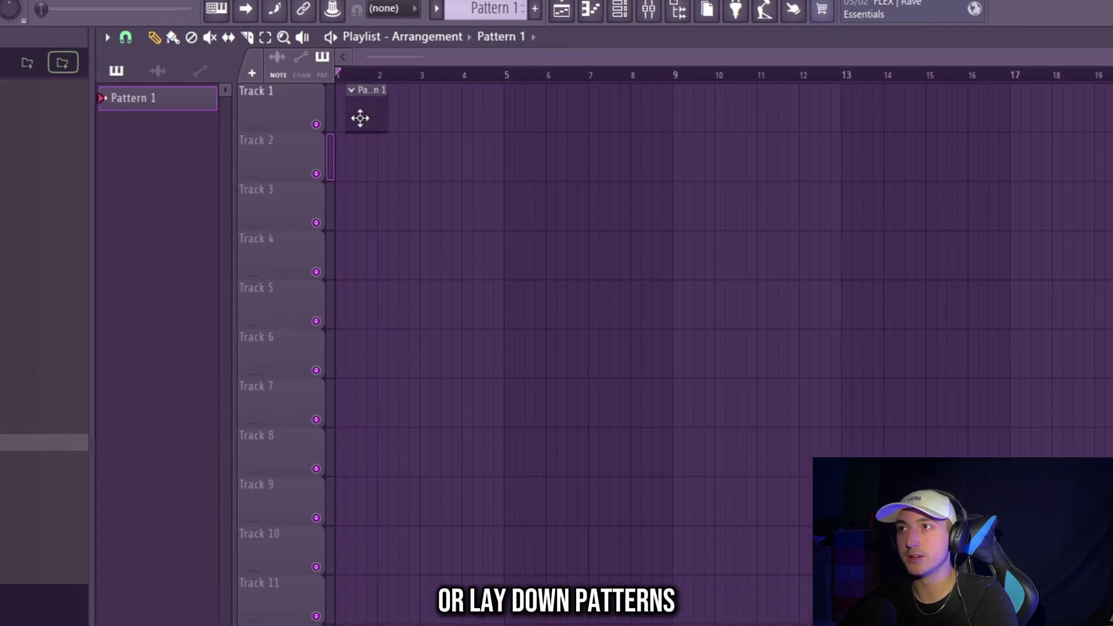
Step: Place Pattern 1 at the start of Track 1 in the playlist and open the channel rack
left_click_drag(360, 118, 469, 121)
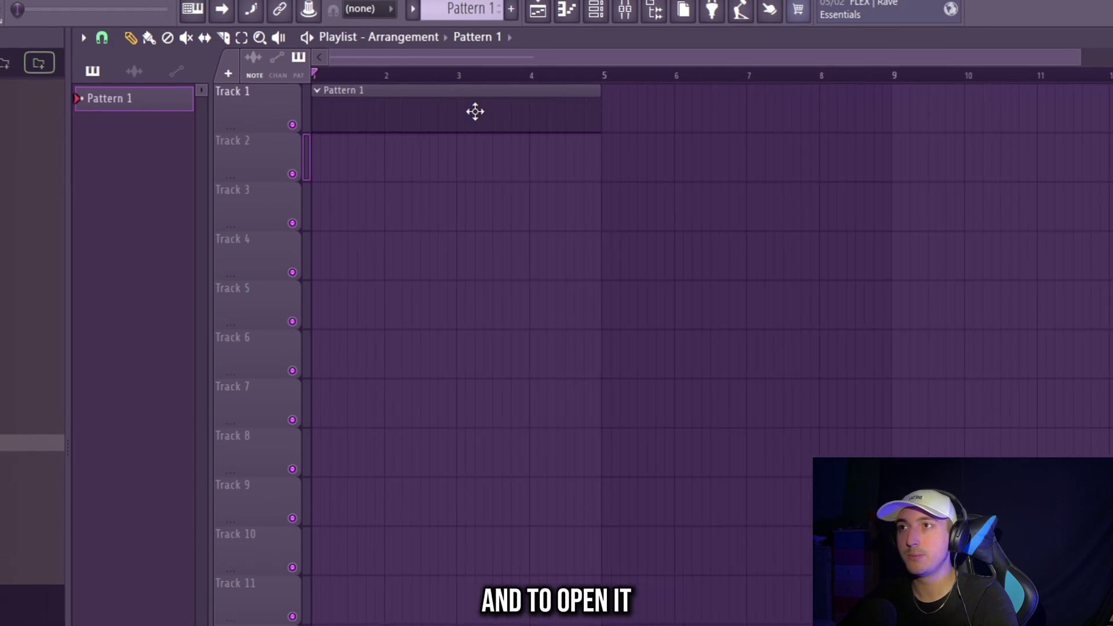
double_click(434, 104)
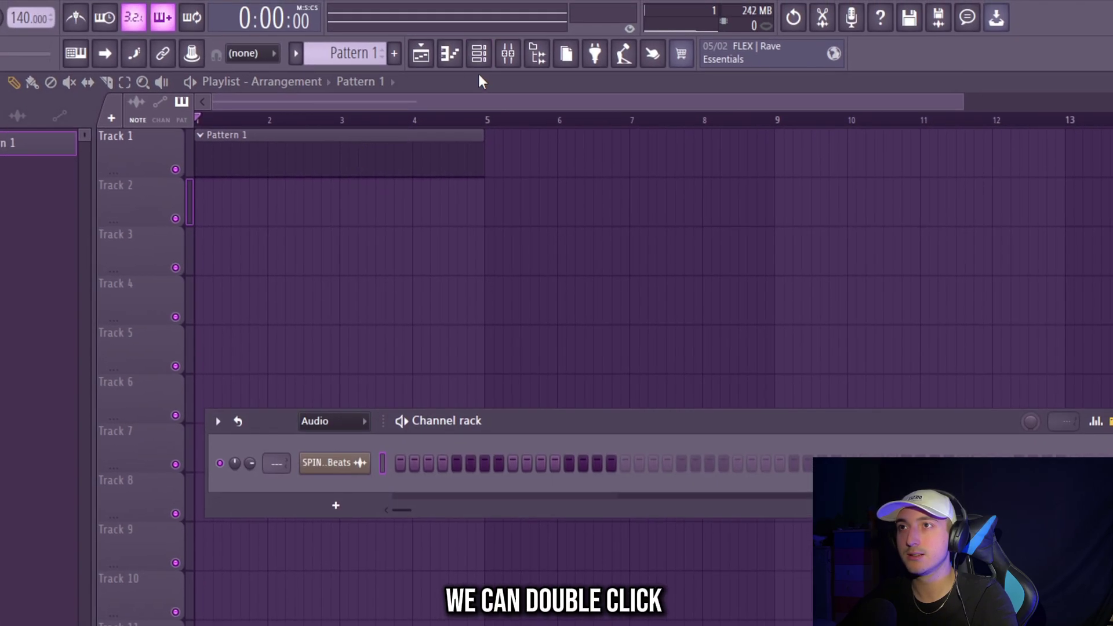
left_click(479, 53)
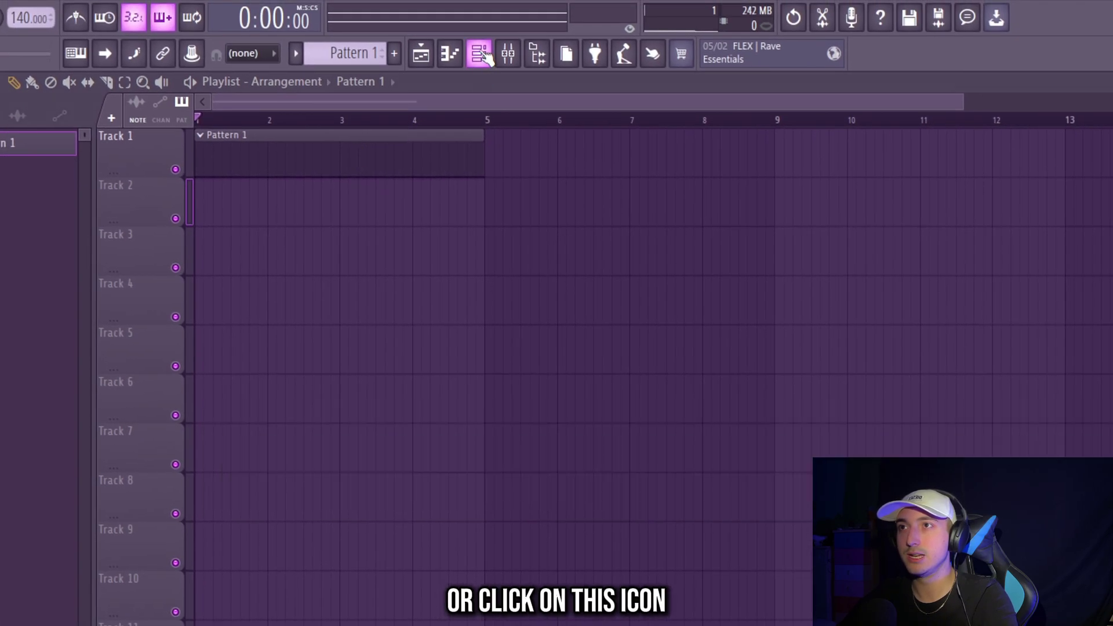
left_click(479, 54)
left_click(479, 53)
left_click(479, 53)
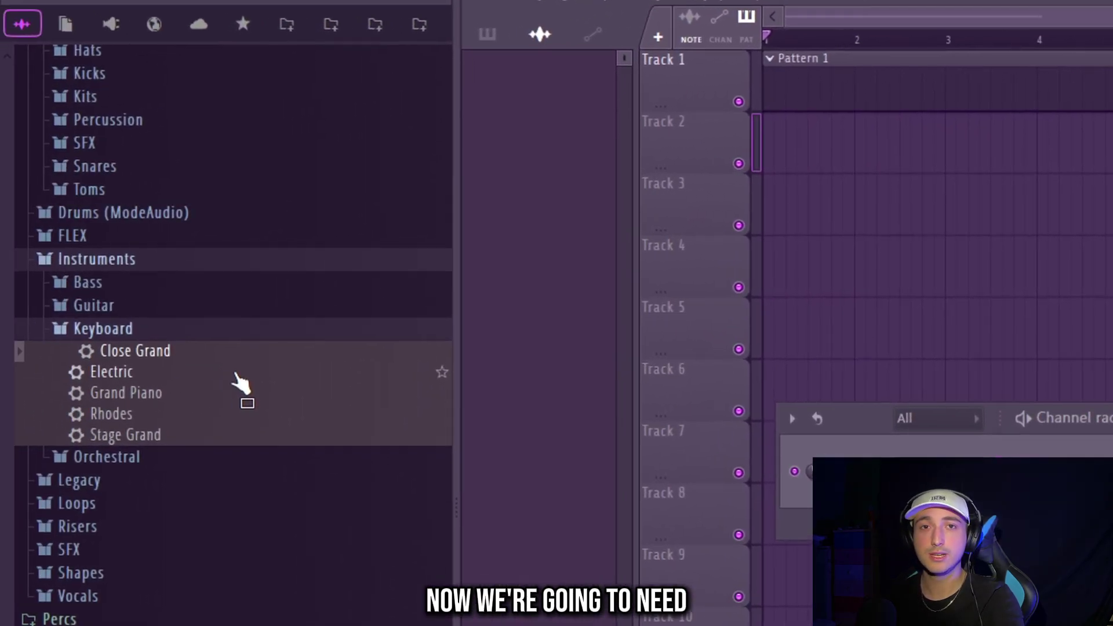
Step: Add the Close Grand piano from the Keyboard instruments pack to the channel rack and close its plugin window
scroll(243, 359, "up", 5)
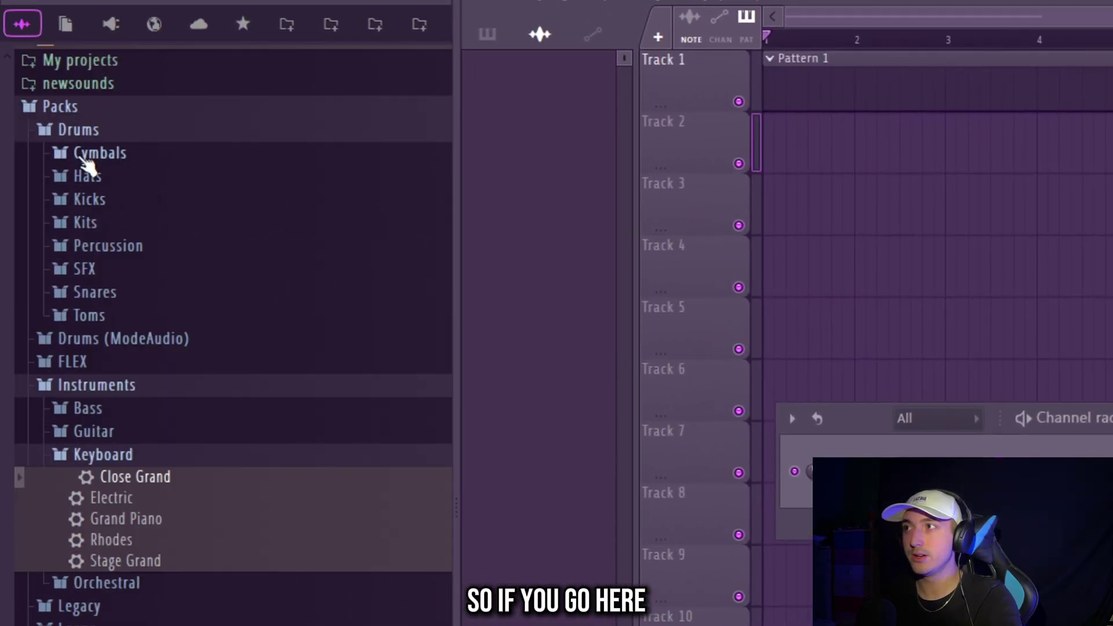
left_click_drag(93, 514, 218, 408)
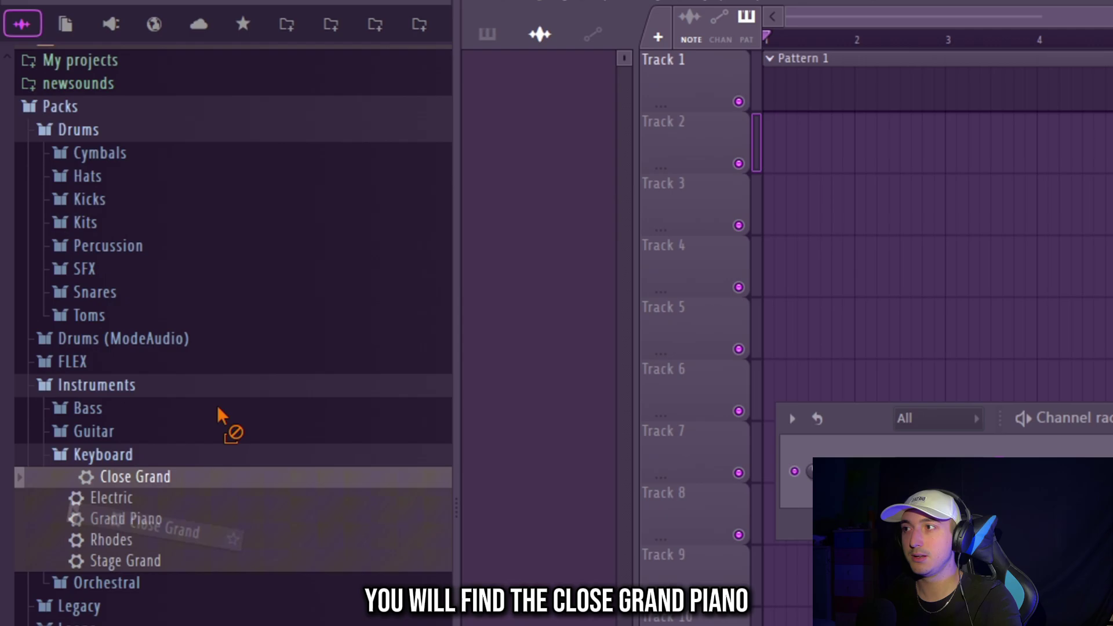
left_click_drag(230, 459, 941, 558)
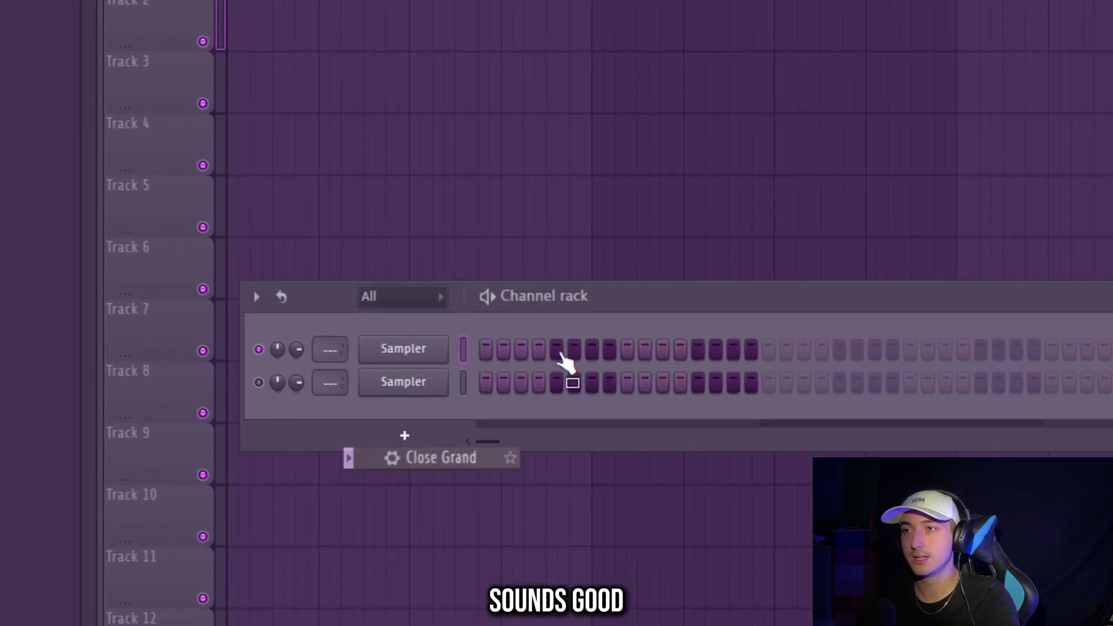
left_click_drag(560, 353, 532, 362)
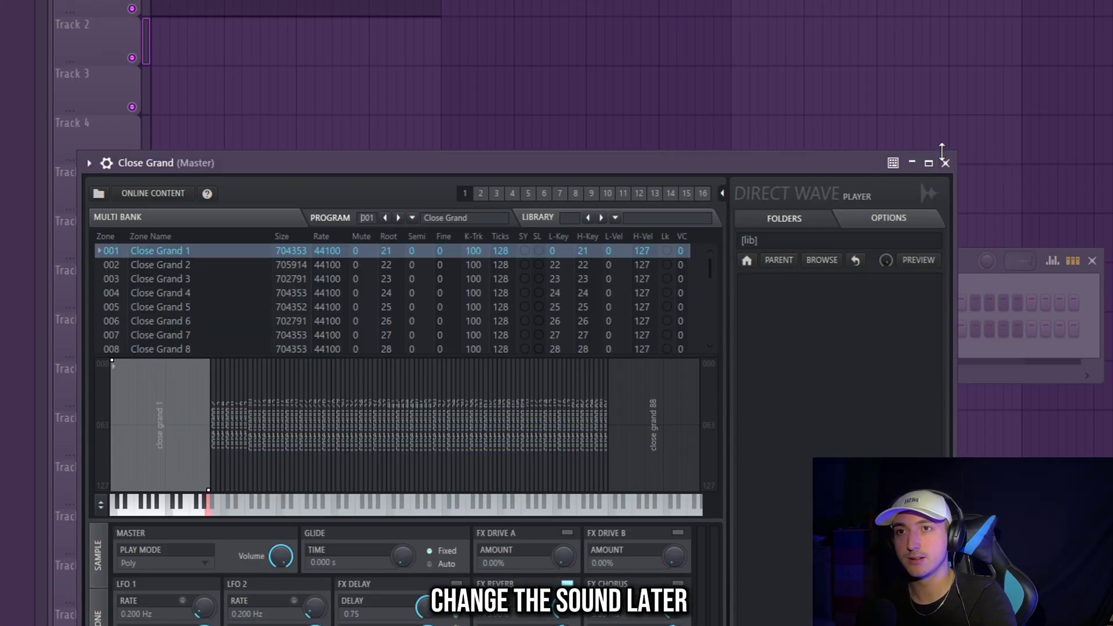
left_click(945, 163)
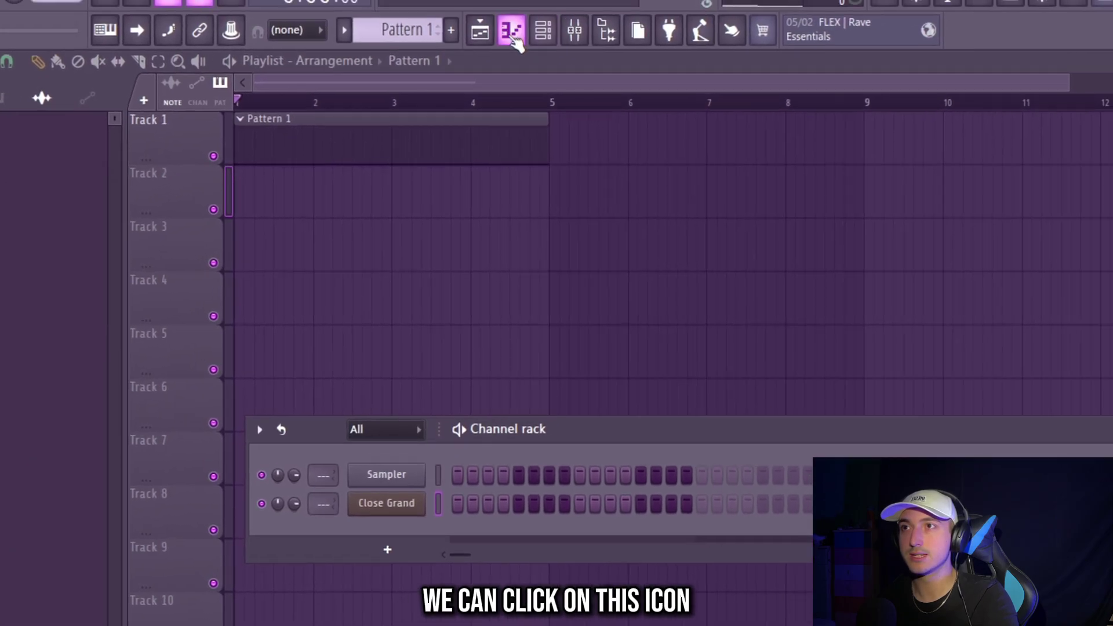
Step: Open the piano roll of the Close Grand channel
left_click(590, 8)
right_click(482, 450)
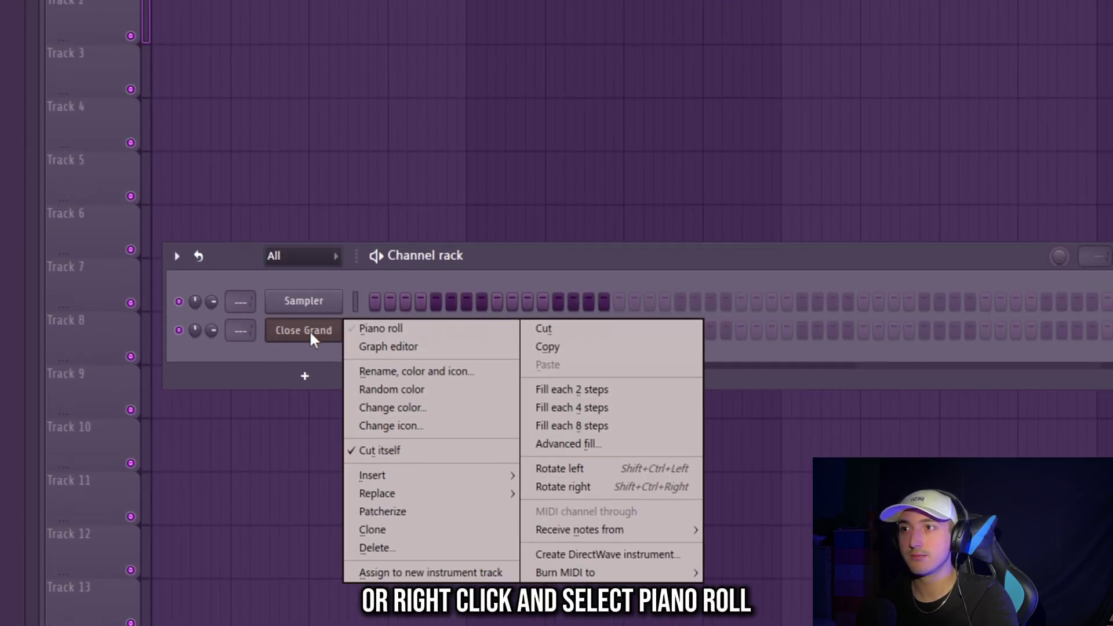
left_click(367, 325)
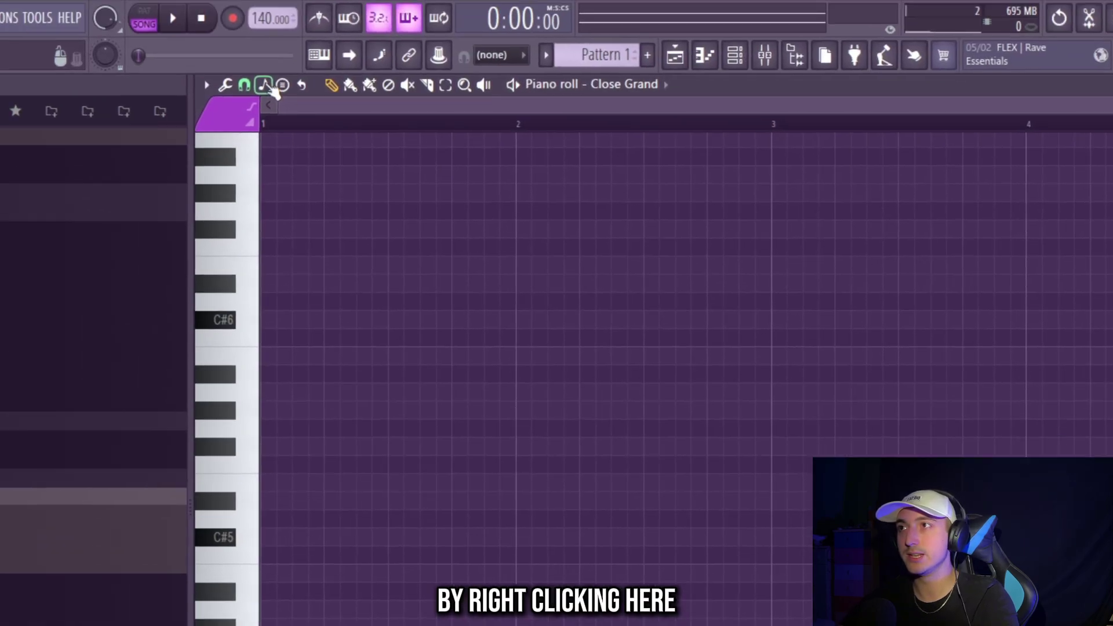
Step: Set the piano roll's scale highlighting to root note D and Minor Natural (Aeolian)
right_click(165, 38)
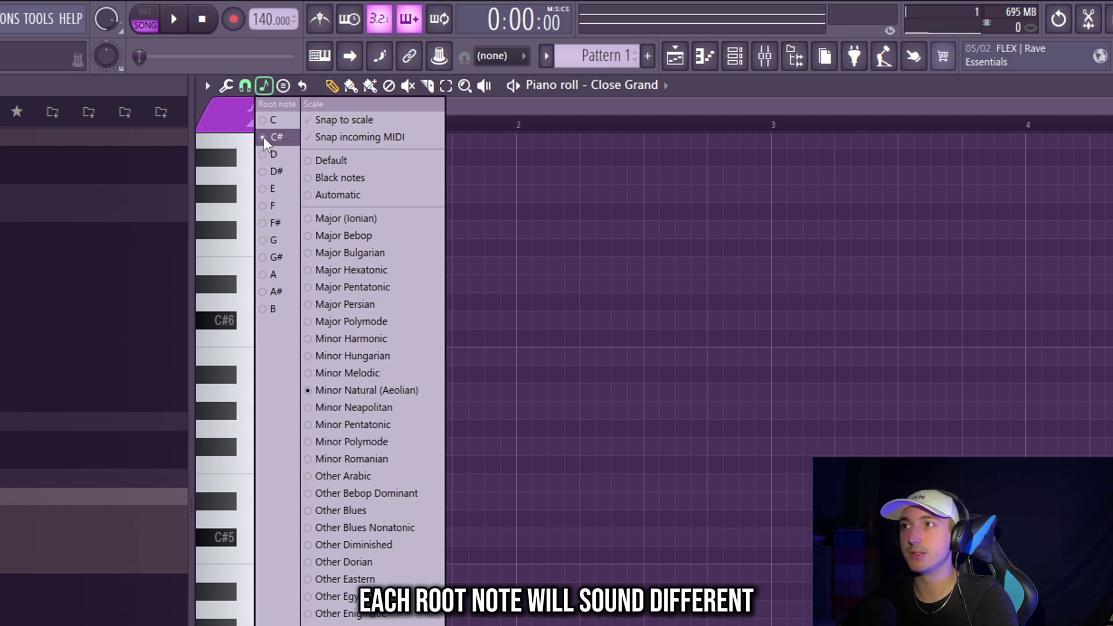
left_click(266, 153)
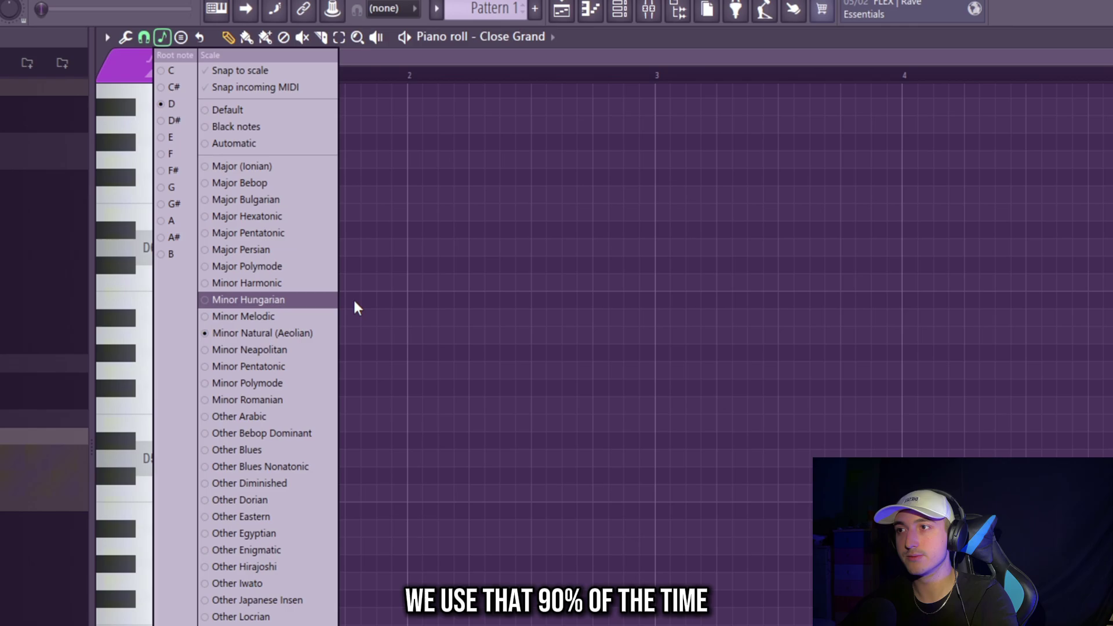
left_click(307, 333)
Step: Draw four consecutive eighth-length melody notes from the start of bar 1: D5, A5, A#5 and D6
left_click(169, 458)
scroll(174, 452, "up", 3)
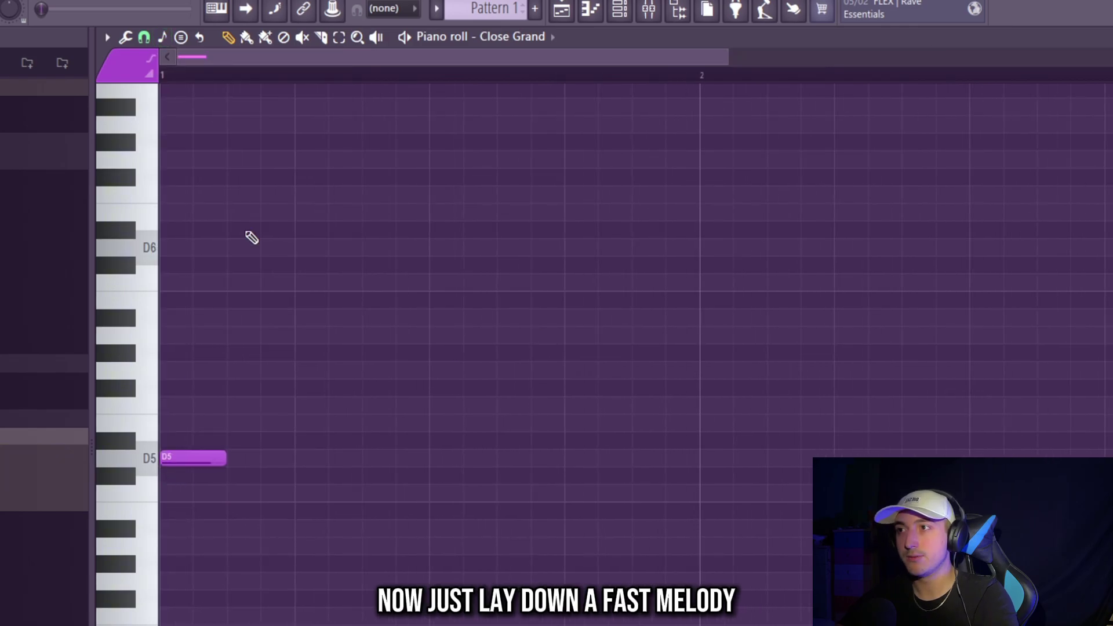
left_click(173, 230)
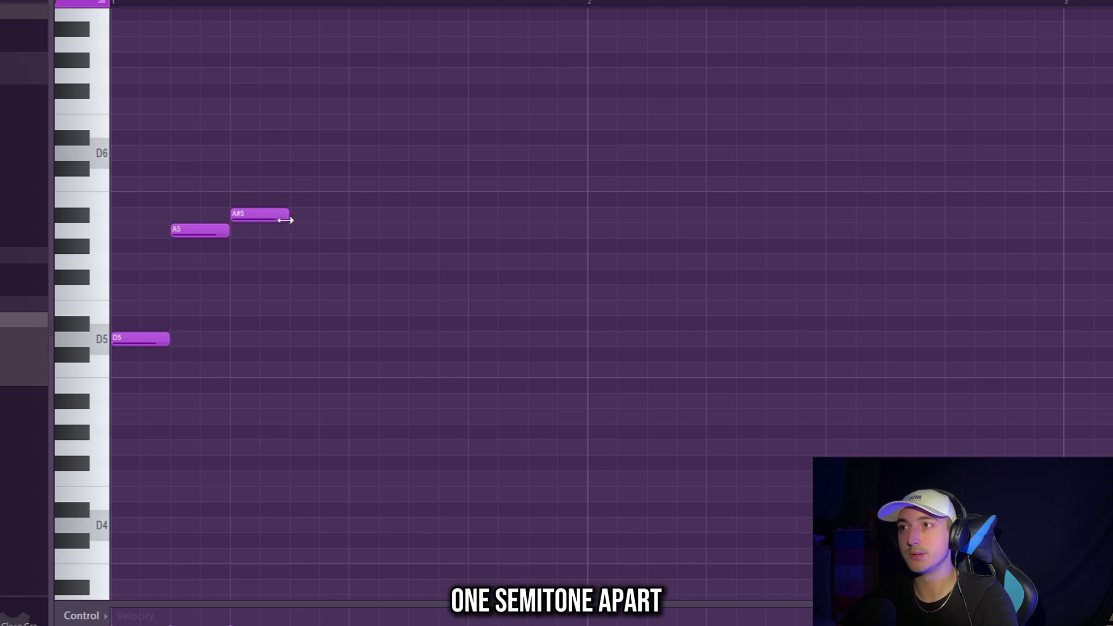
key("space")
left_click(303, 262)
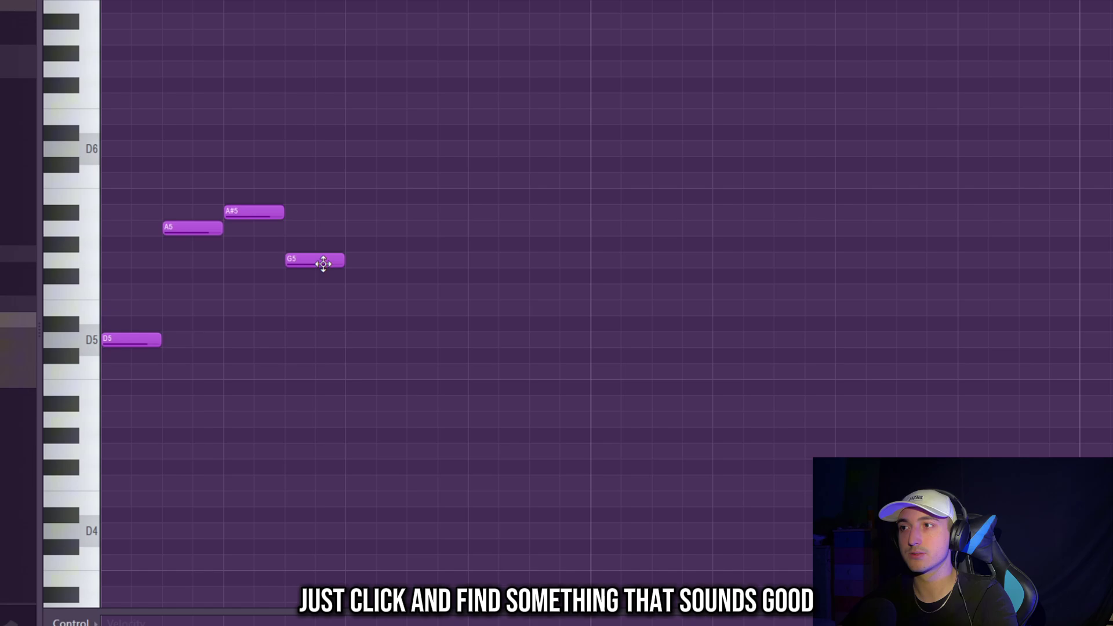
left_click_drag(324, 264, 320, 153)
key("space")
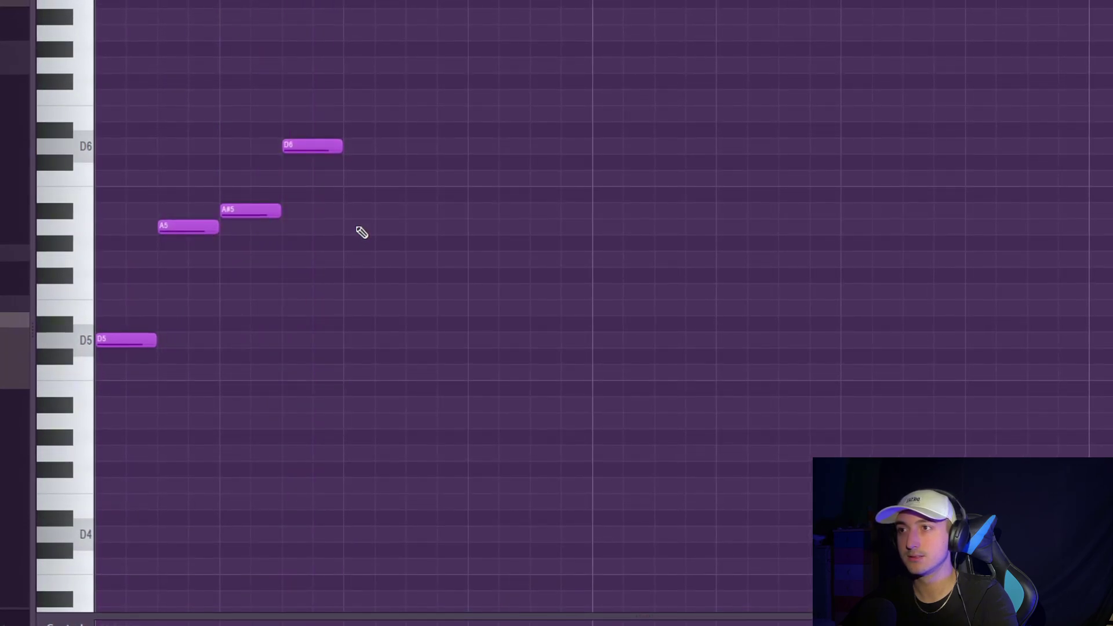
Step: Continue the melody in bar 1 after the D6 with A5, A#5 and A5, and play it back
left_click(432, 211)
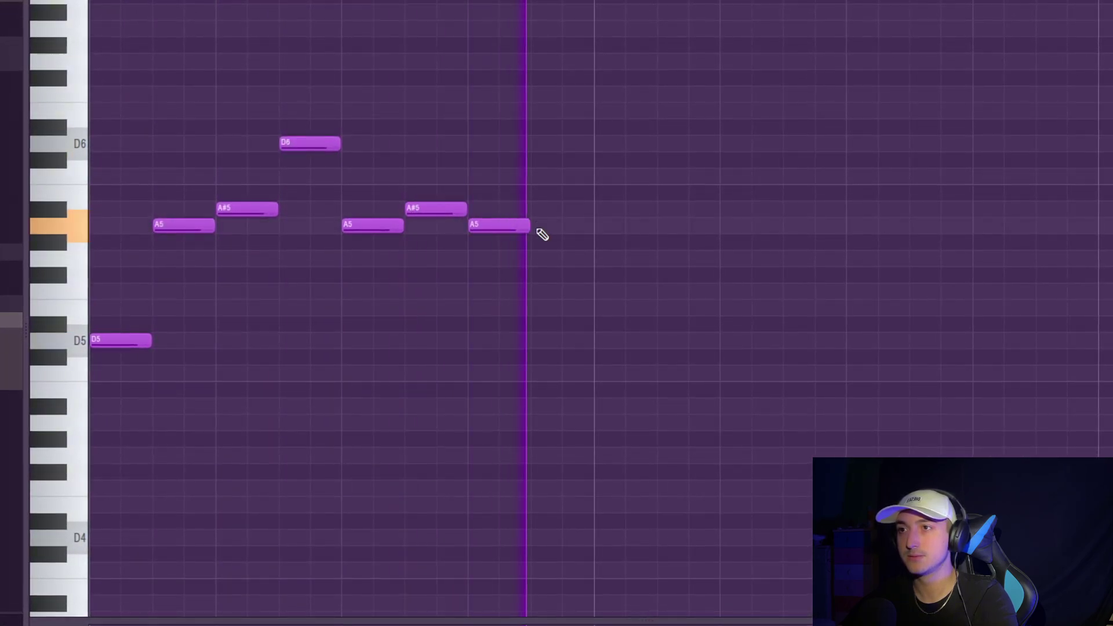
key("space")
key("space")
Step: Copy all seven melody notes of bar 1 to the start of bar 2 and deselect them
scroll(539, 244, "down", 2, "ctrl")
left_click_drag(513, 413, 101, 131, "ctrl")
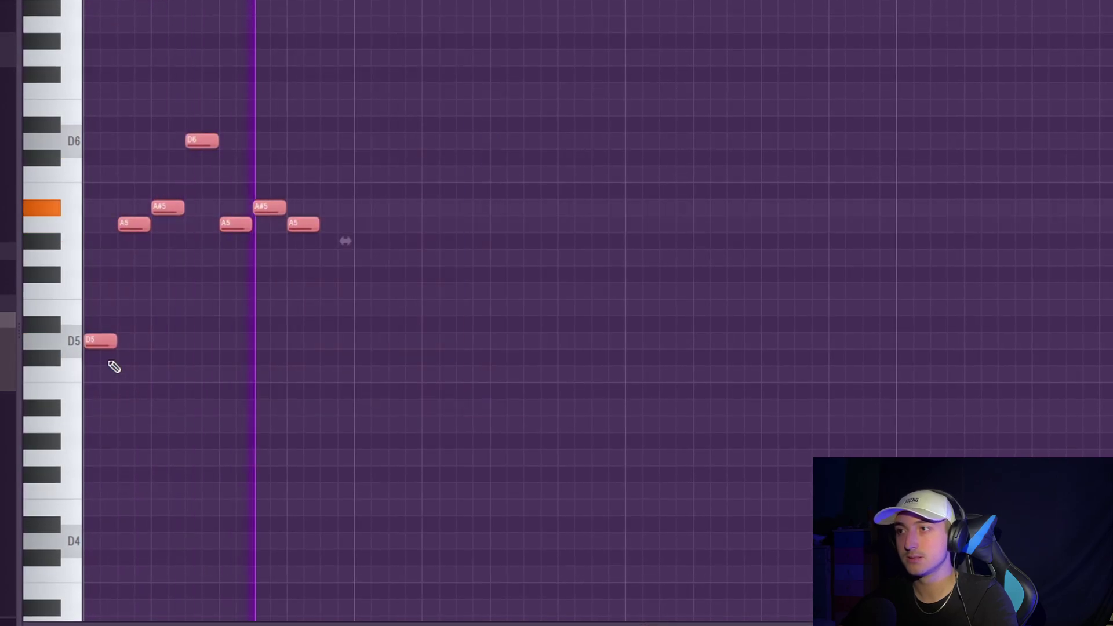
key("space")
left_click_drag(98, 342, 367, 342, "shift")
key("ctrl+d")
scroll(360, 286, "up", 2, "ctrl")
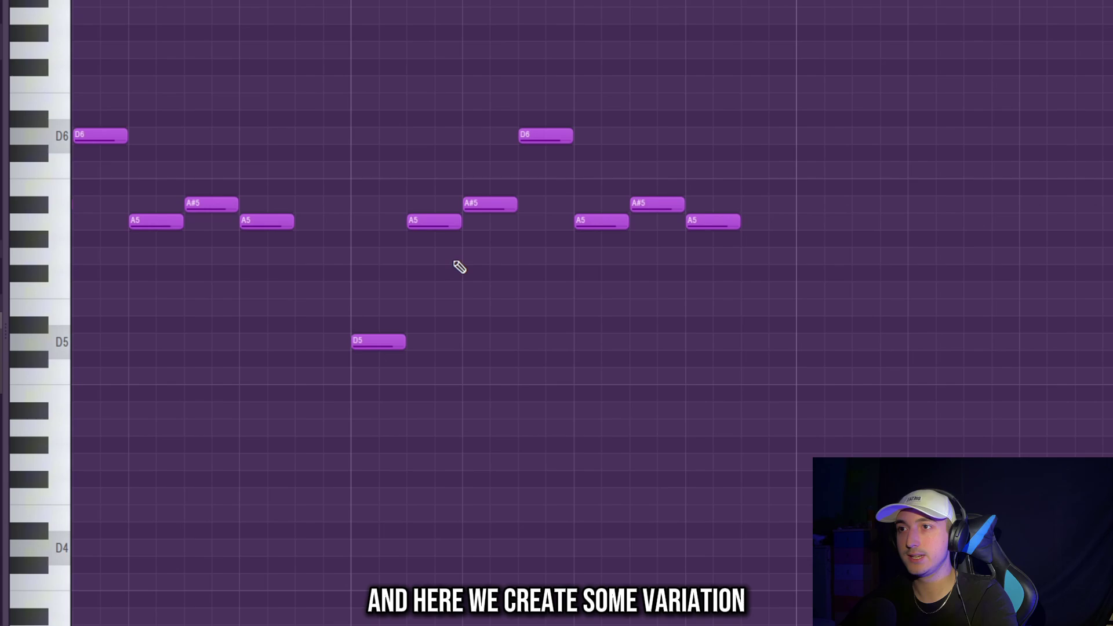
Step: Vary bar 2 by shortening its first A5 and A#5 to half length and adding an A5 before the D6
scroll(504, 221, "left", 2)
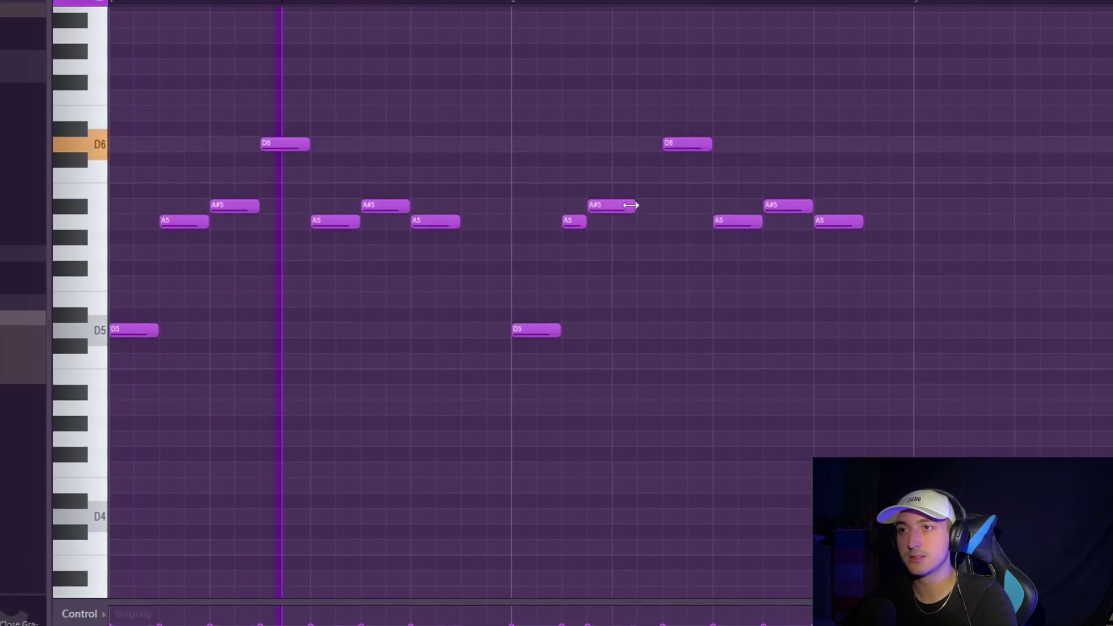
left_click_drag(636, 208, 655, 226)
left_click(618, 224)
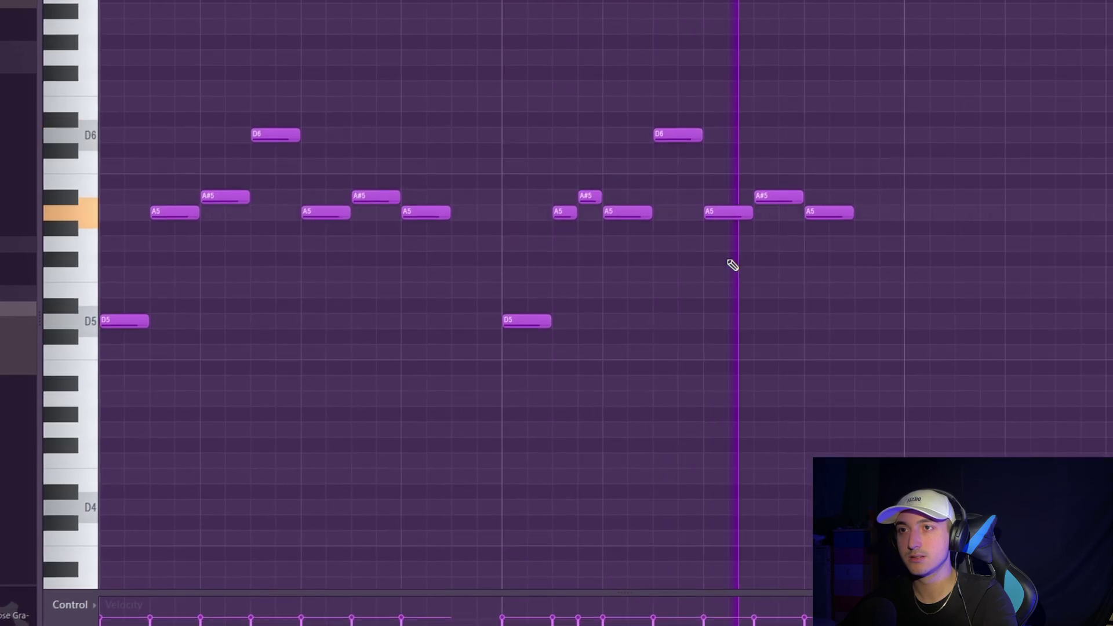
Step: Duplicate the two-bar melody into bars 3 and 4 and deselect the notes
scroll(728, 273, "down", 3, "ctrl")
key("ctrl+a")
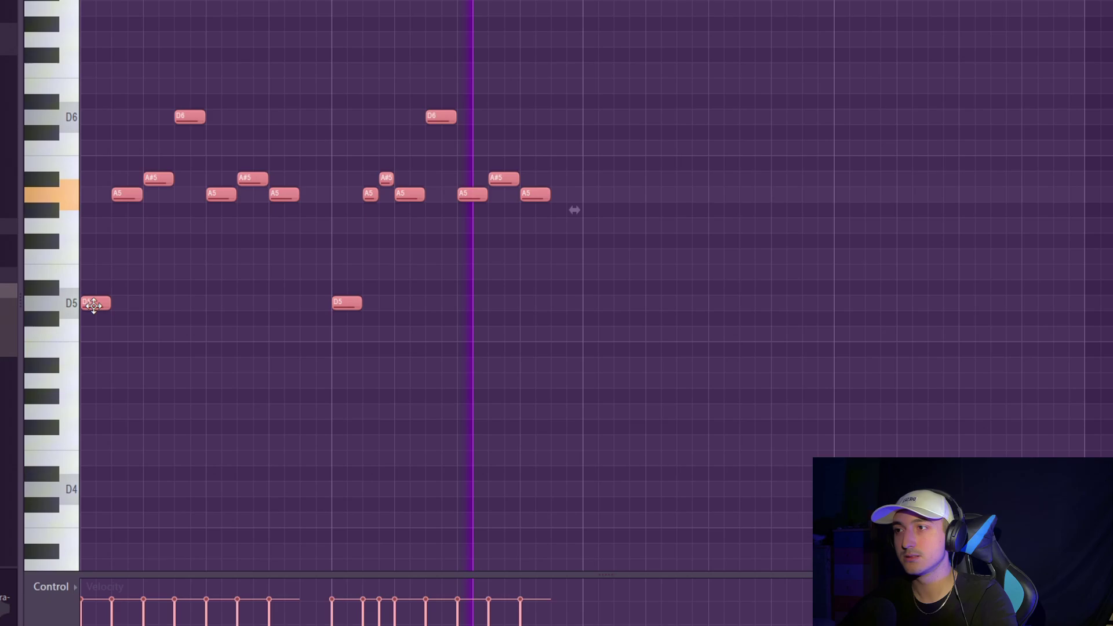
key("ctrl+b")
scroll(881, 346, "down", 1, "ctrl")
key("ctrl+d")
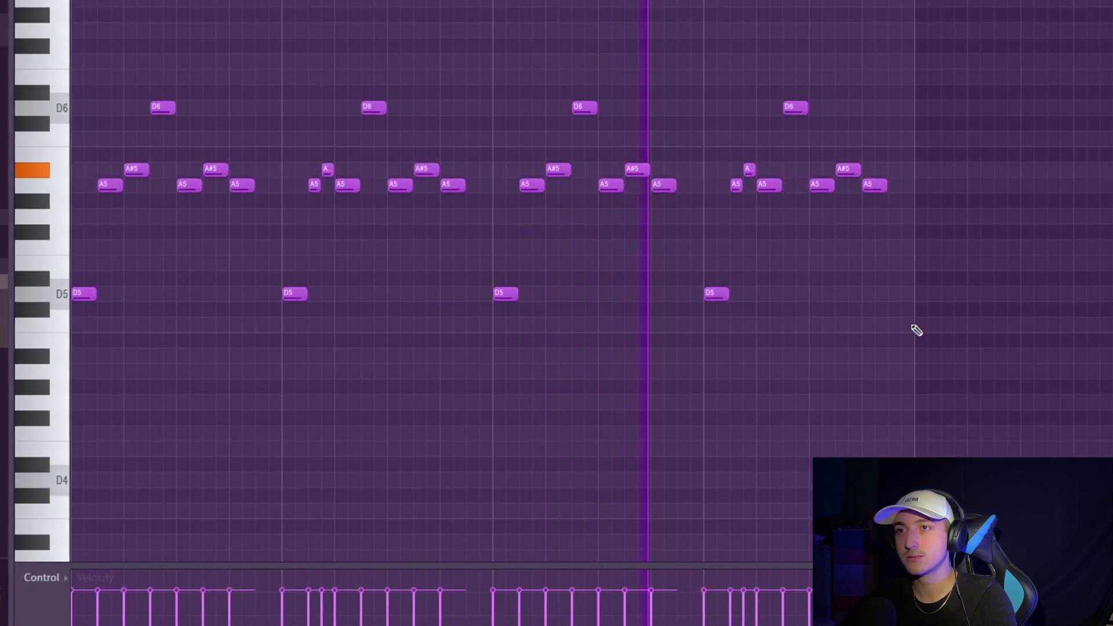
key("space")
key("ctrl+Down")
key("ctrl+Up")
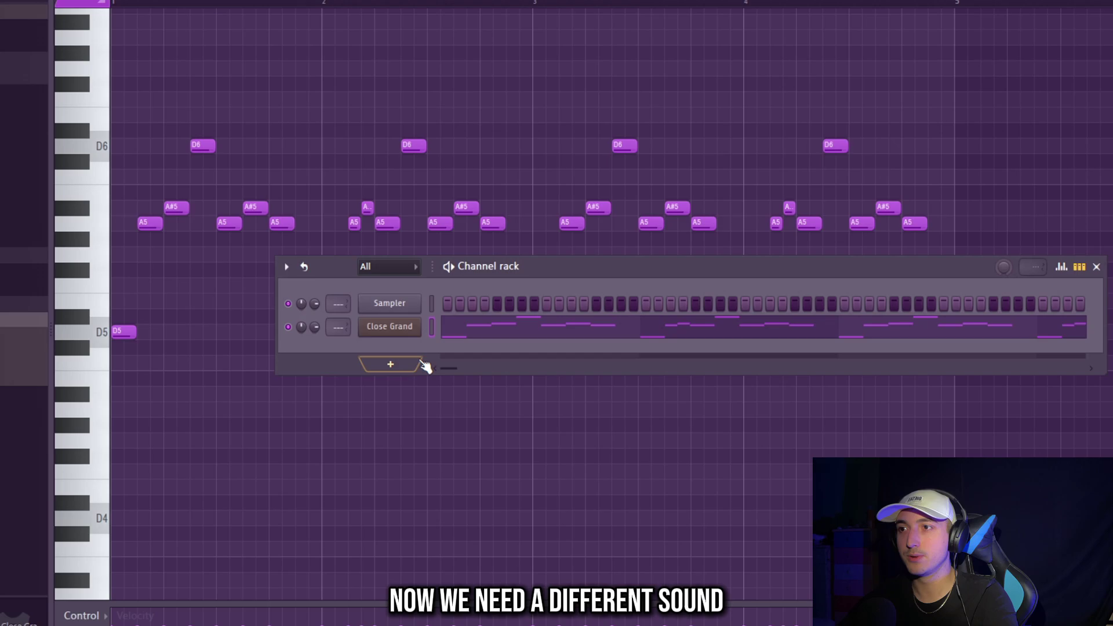
Step: Add the FLEX_x64 generator plugin as a new channel in the channel rack
left_click(422, 363)
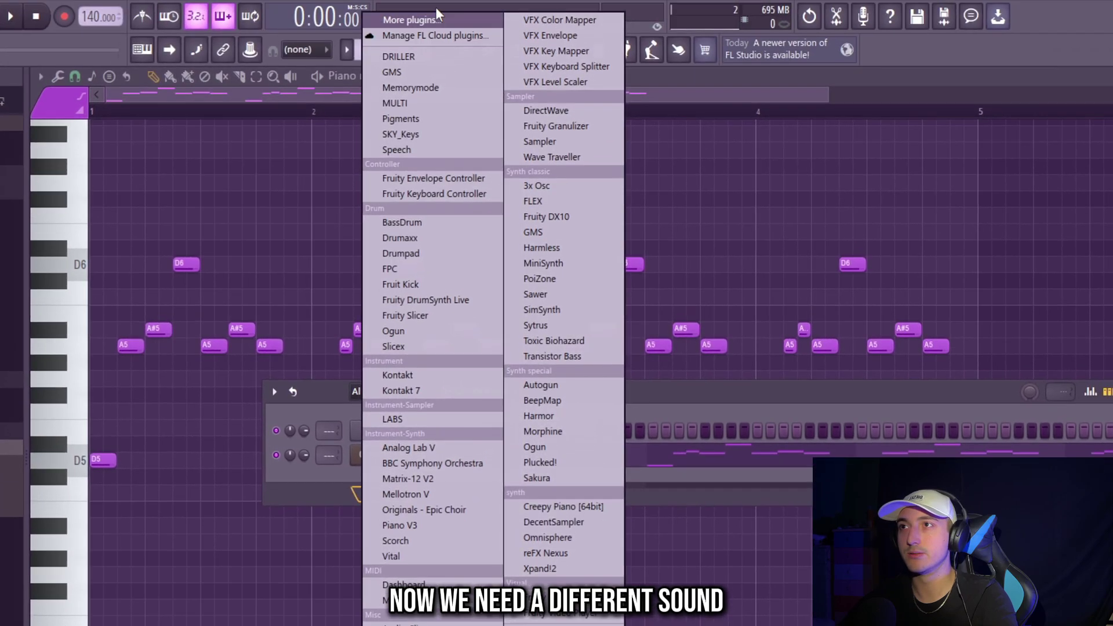
left_click(434, 9)
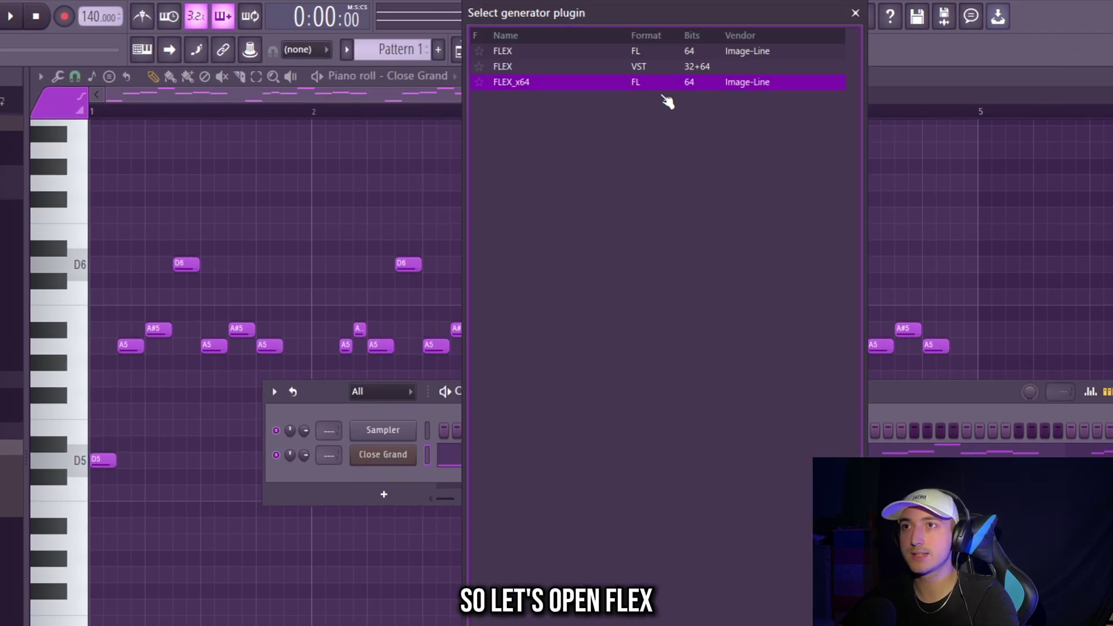
double_click(664, 82)
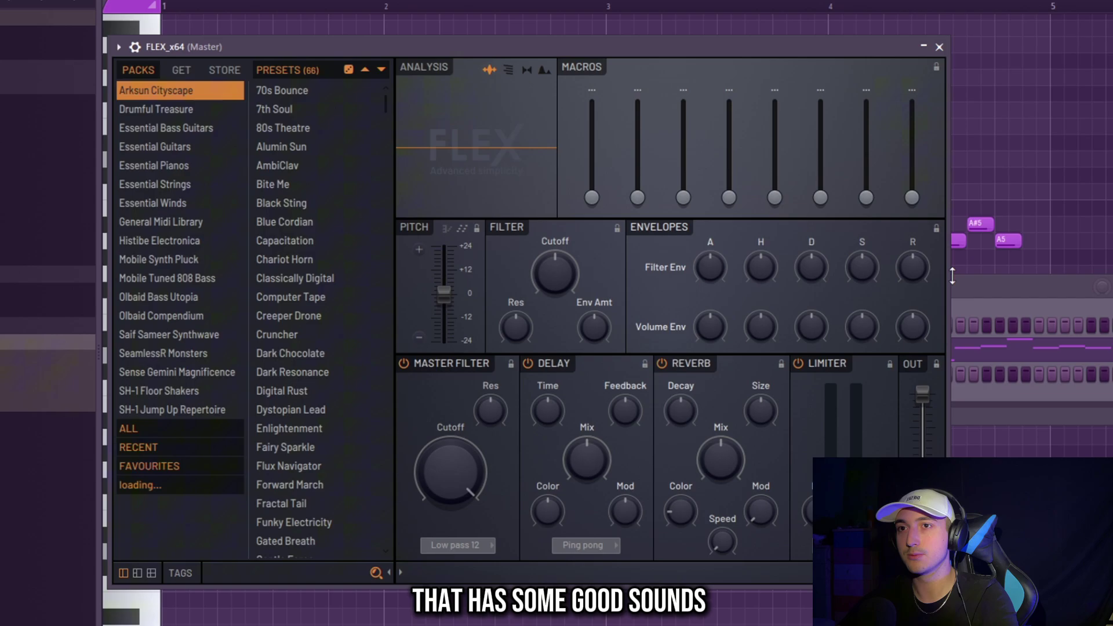
Step: Move the melody from the Close Grand channel to the FLEX_x64 channel by cutting and pasting it
key("F6")
right_click(469, 380)
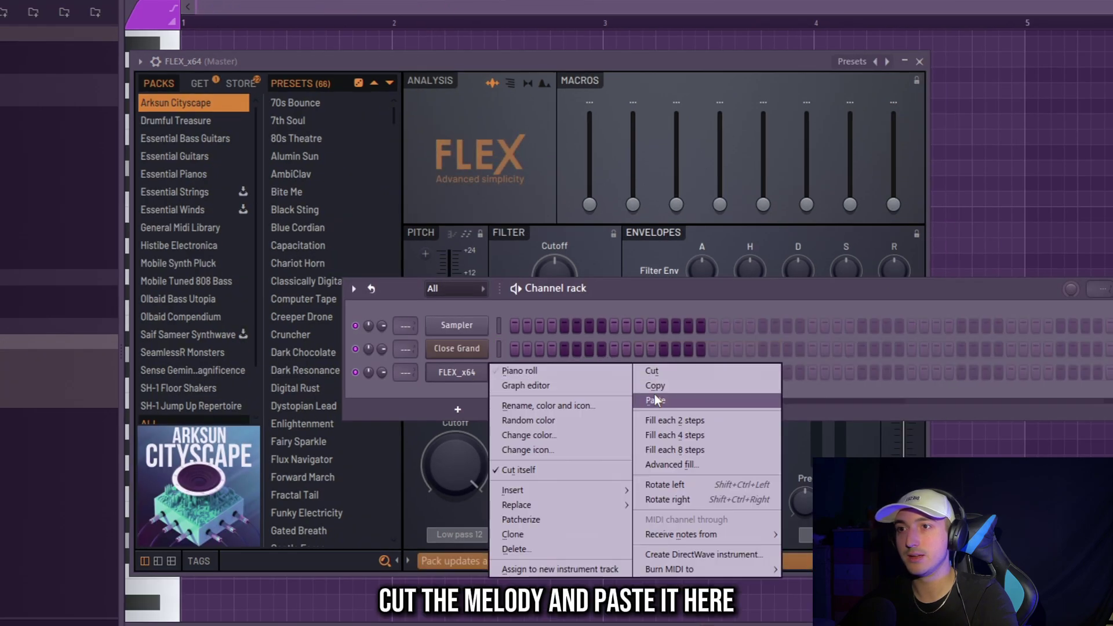
left_click(654, 400)
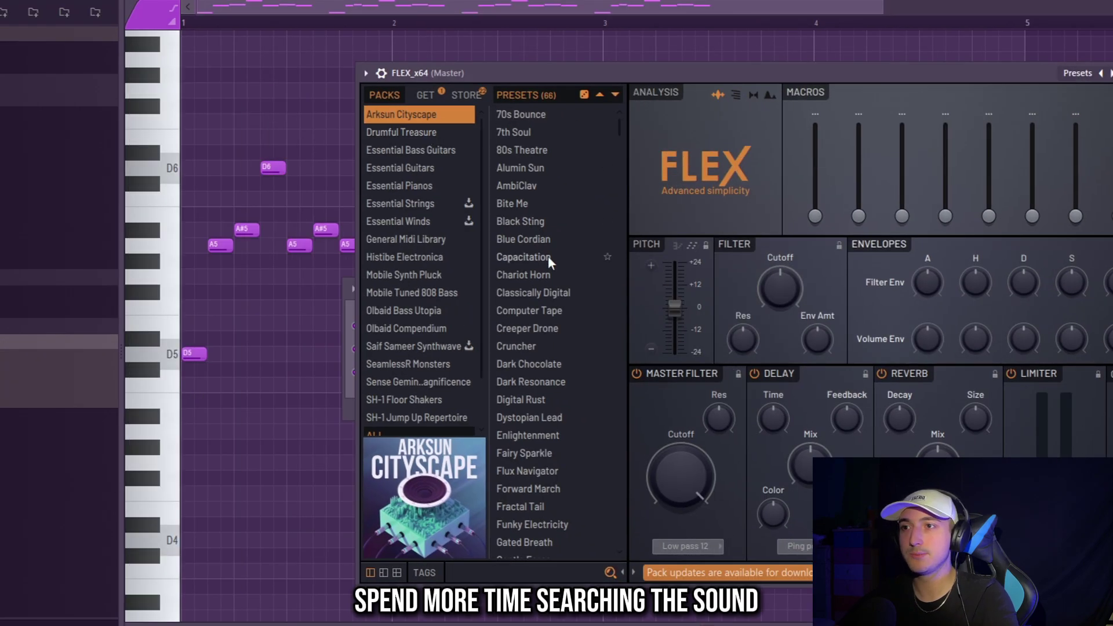
Step: Load the Haunting Hour preset from the Arksun Cityscape pack in FLEX and play the melody with it
scroll(539, 255, "down", 3)
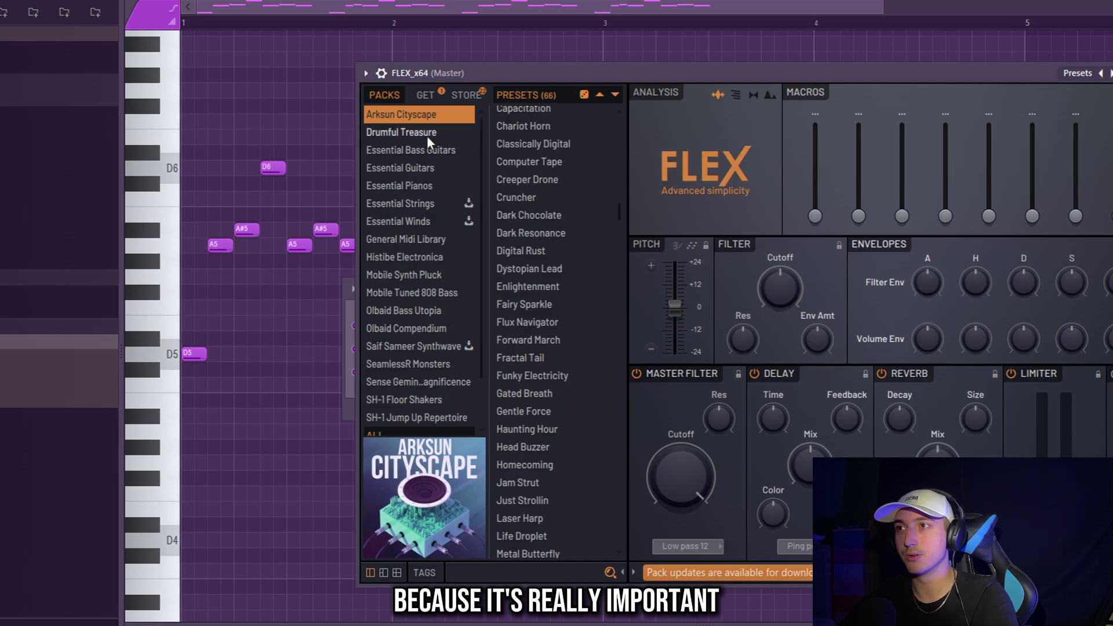
scroll(529, 269, "down", 3)
left_click(528, 280)
key("space")
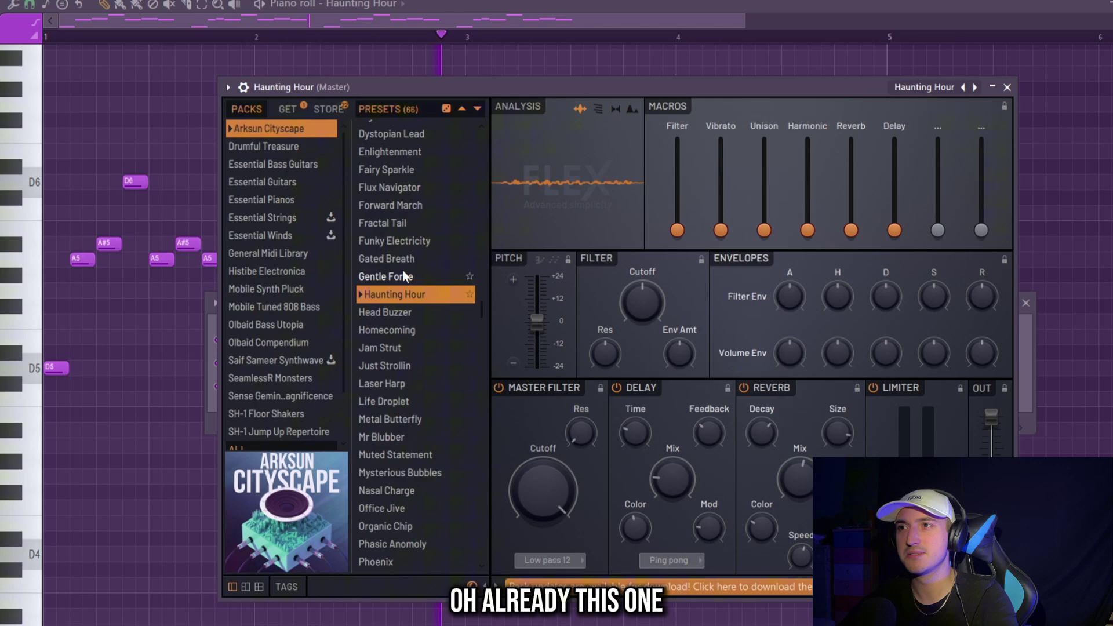
right_click(110, 429)
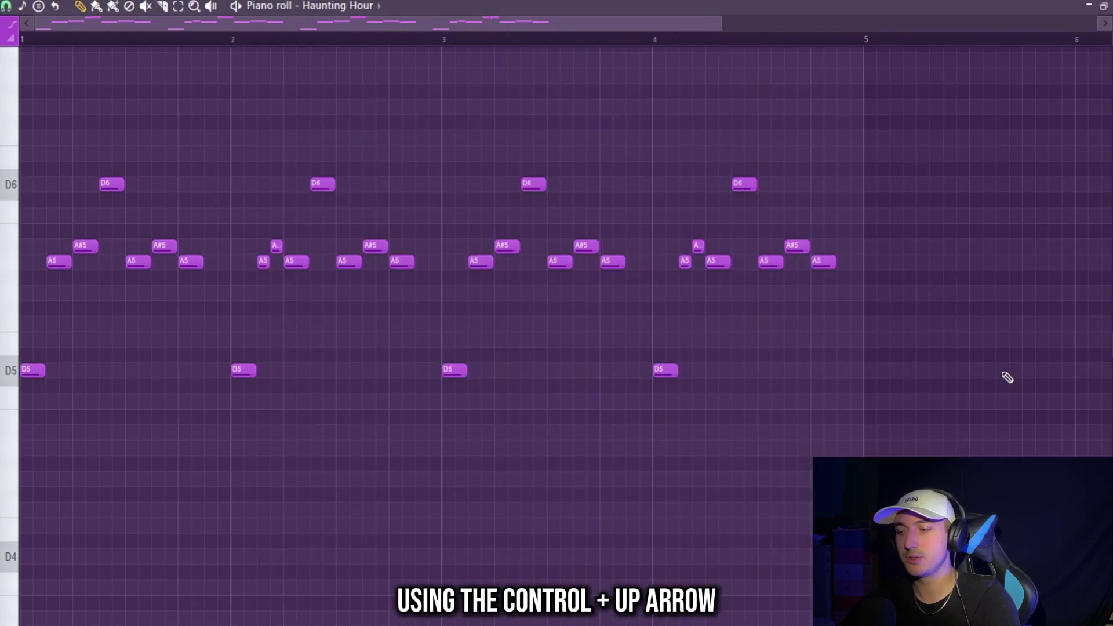
Step: Transpose the whole melody up one octave and play it back
key("ctrl+Up")
scroll(1007, 377, "up", 6)
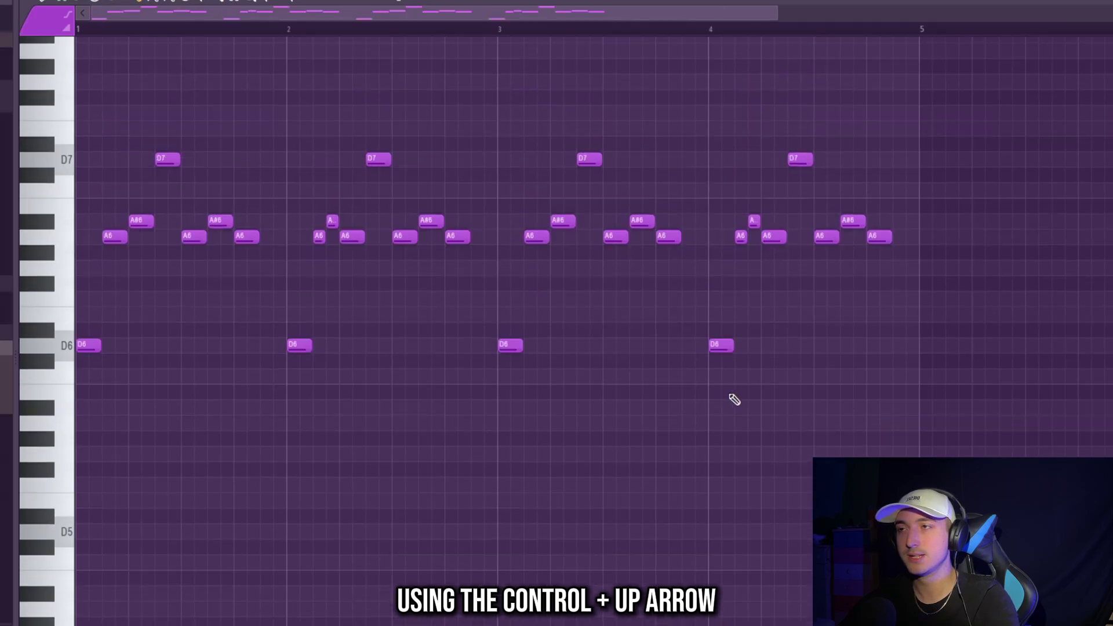
key("space")
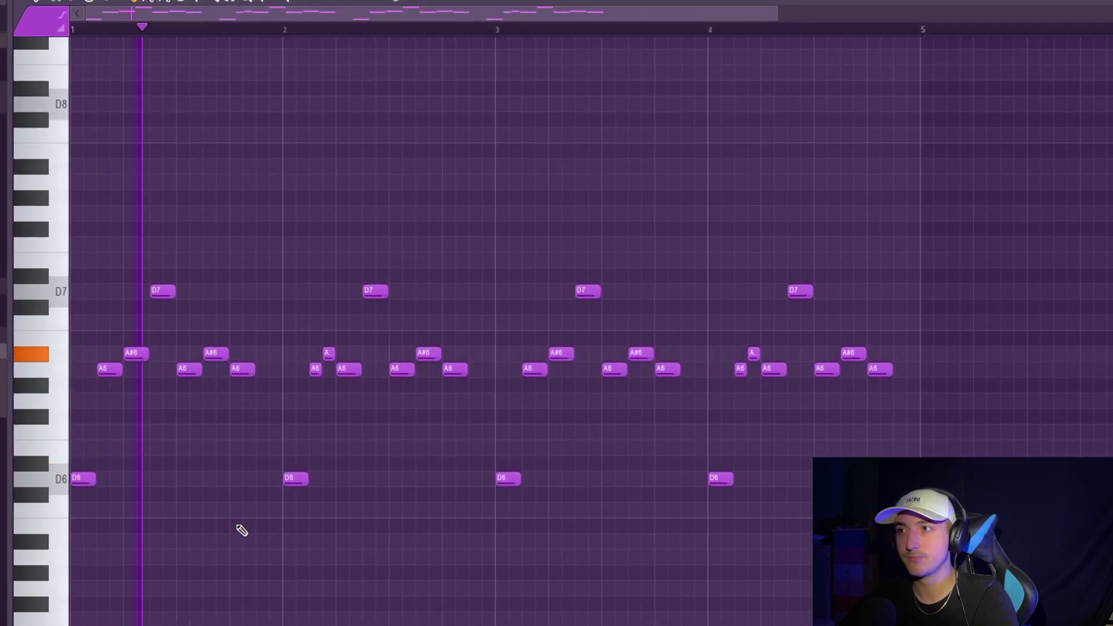
scroll(290, 493, "down", 3)
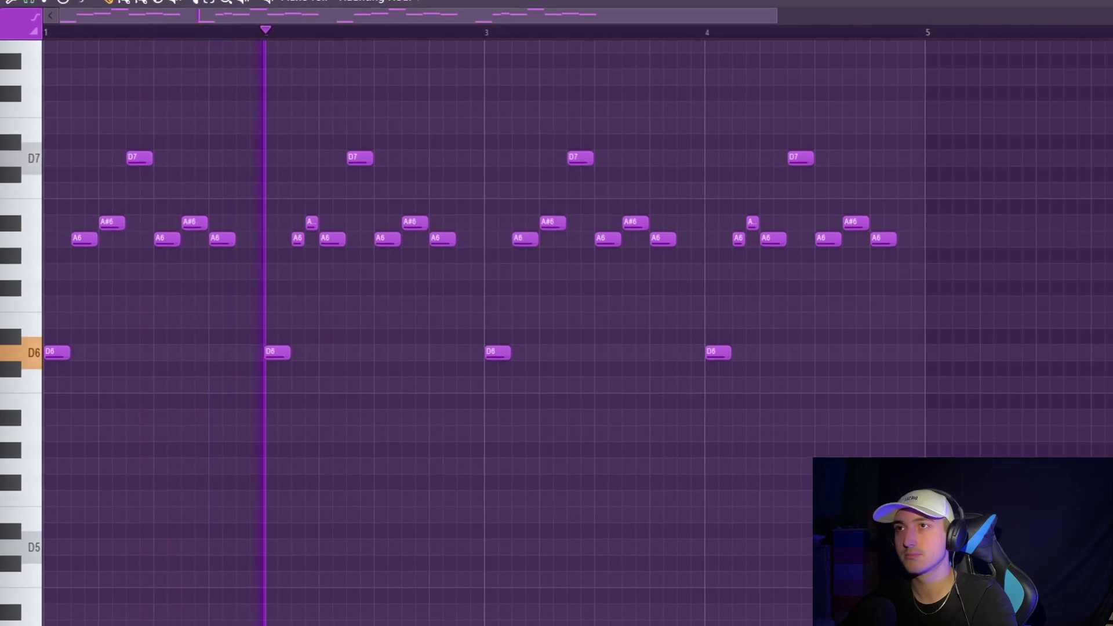
key("space")
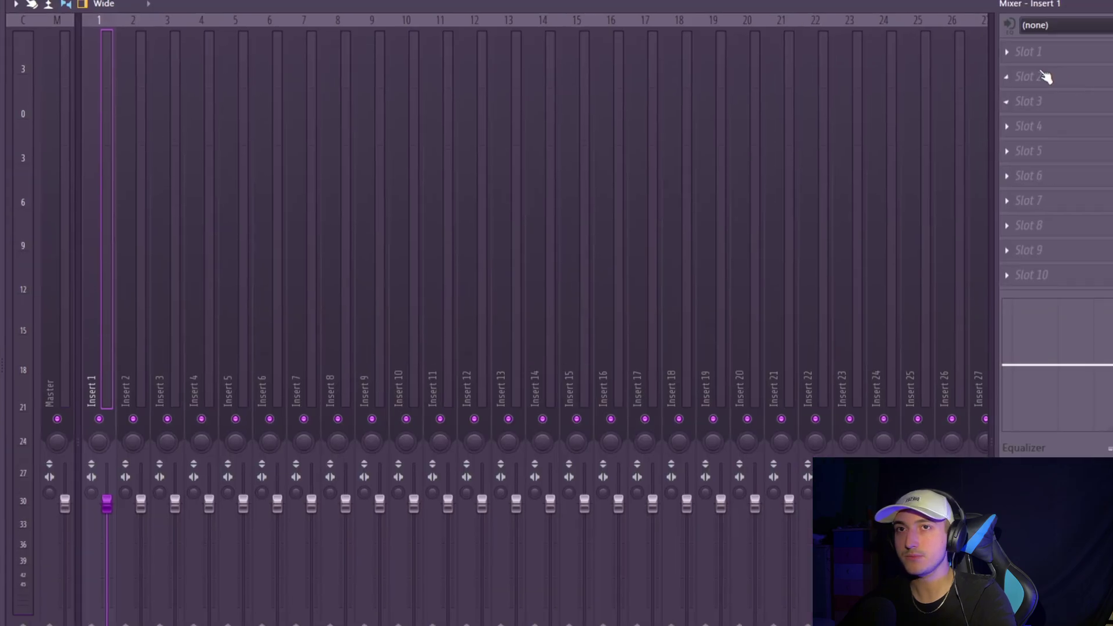
Step: Load the FIN-MICRO effect into the first effect slot of mixer Insert 1
left_click(1043, 74)
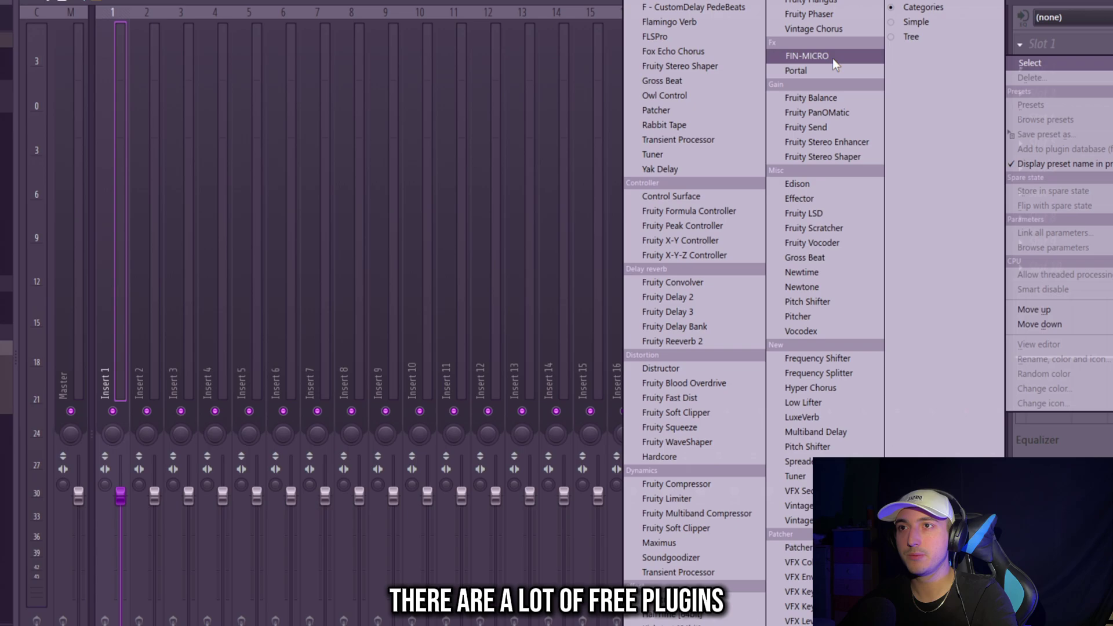
left_click(832, 58)
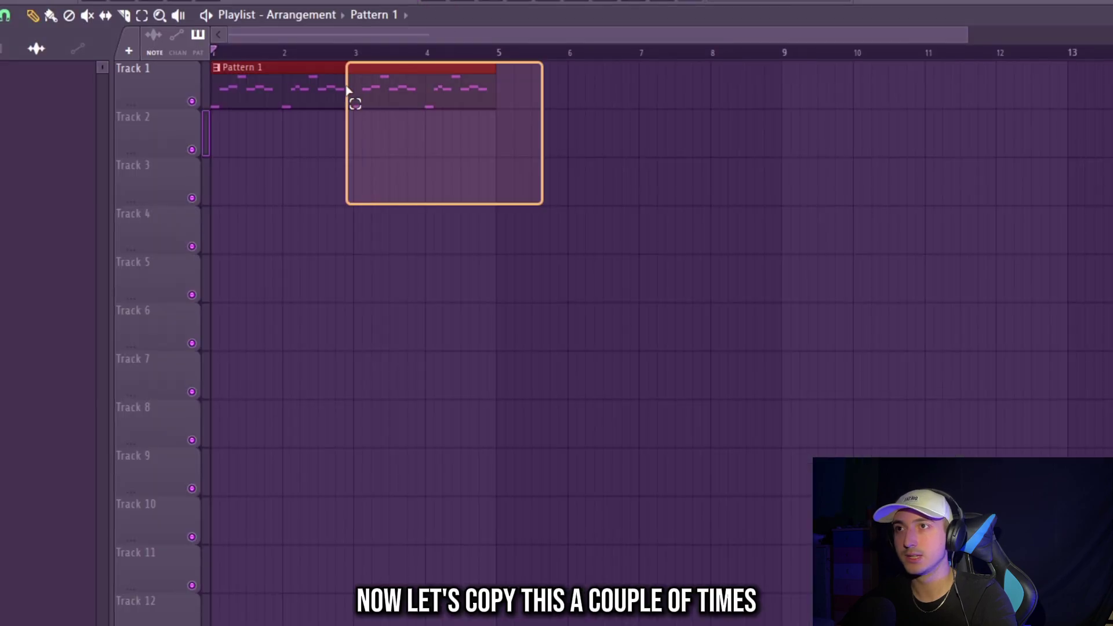
Step: Duplicate the Pattern 1 clip into bars 5 to 8 and consolidate both clips into one audio clip
left_click_drag(346, 85, 348, 93)
key("ctrl+b")
left_click_drag(601, 195, 383, 93)
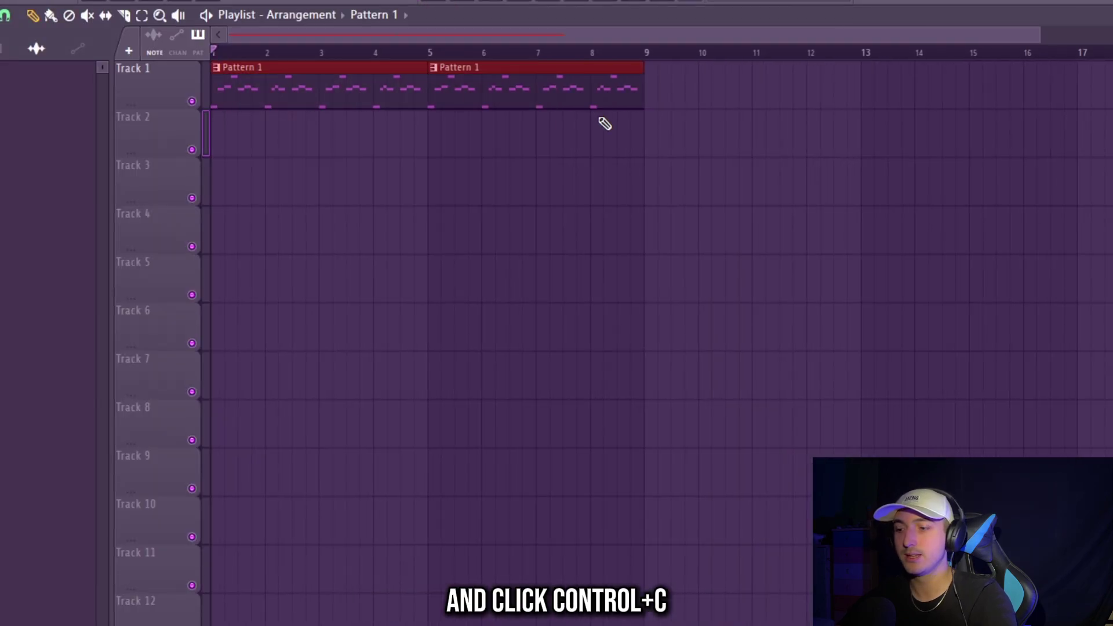
key("ctrl+alt+c")
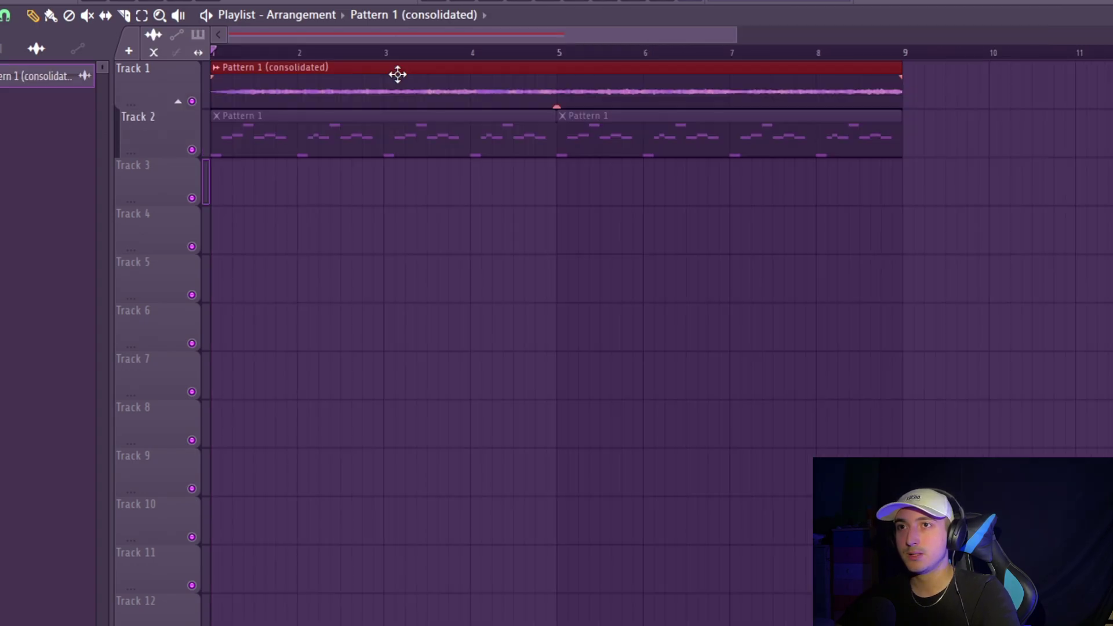
Step: Reverse the consolidated audio clip and time-stretch it to half length so it ends at bar 5
left_click_drag(298, 118, 745, 159)
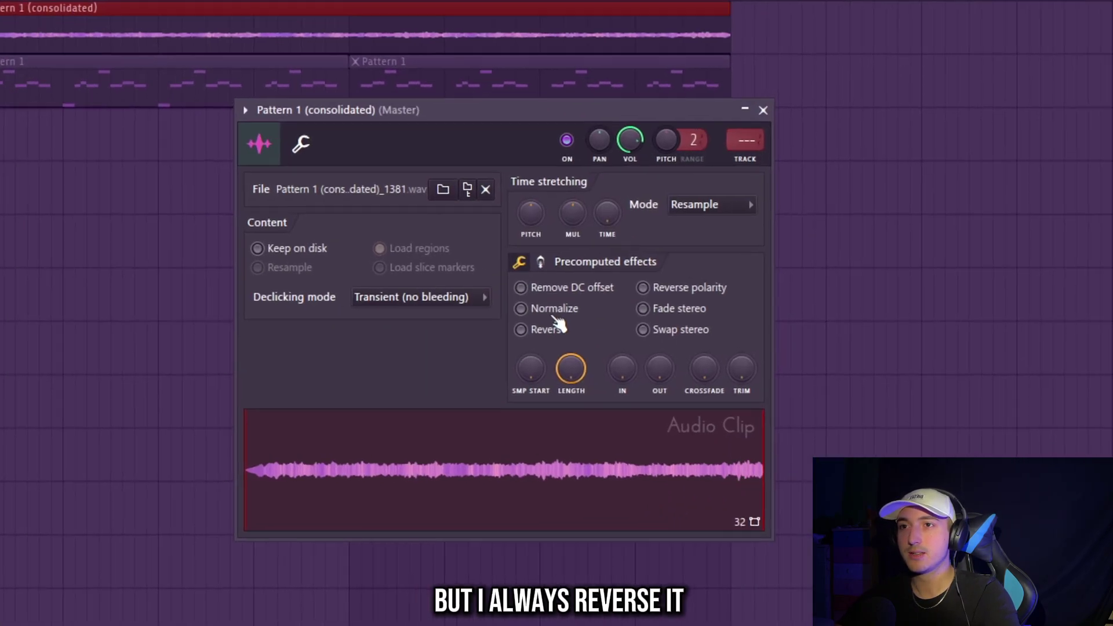
left_click(521, 329)
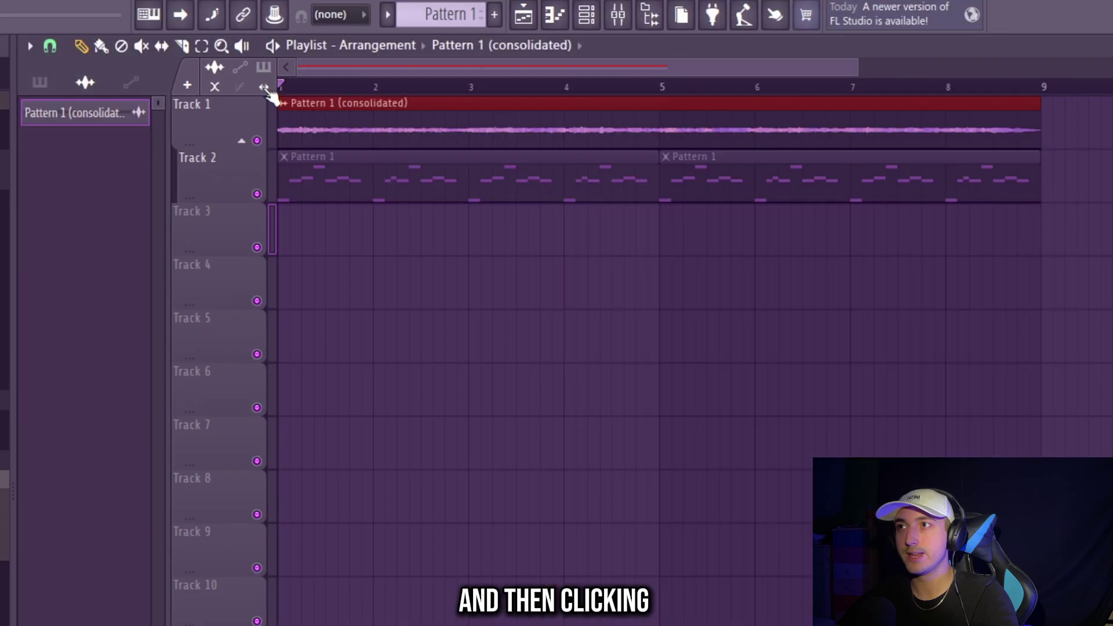
left_click(264, 87)
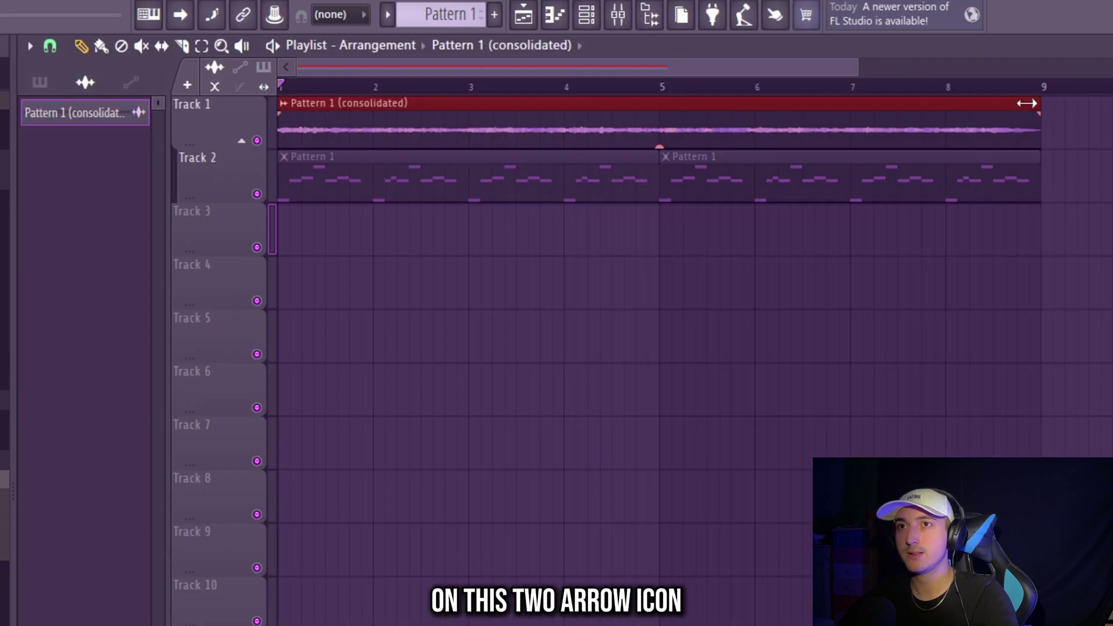
left_click_drag(1026, 103, 662, 103)
Step: Set the audio clip's time stretching mode to Stretch and play it back
double_click(439, 127)
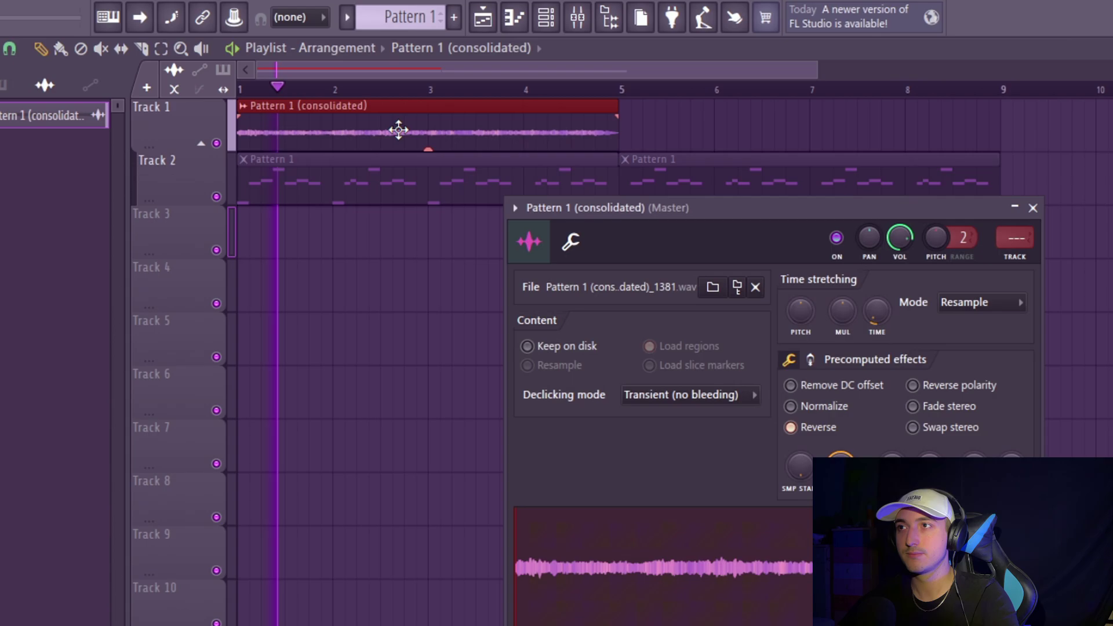
left_click(963, 302)
left_click(963, 350)
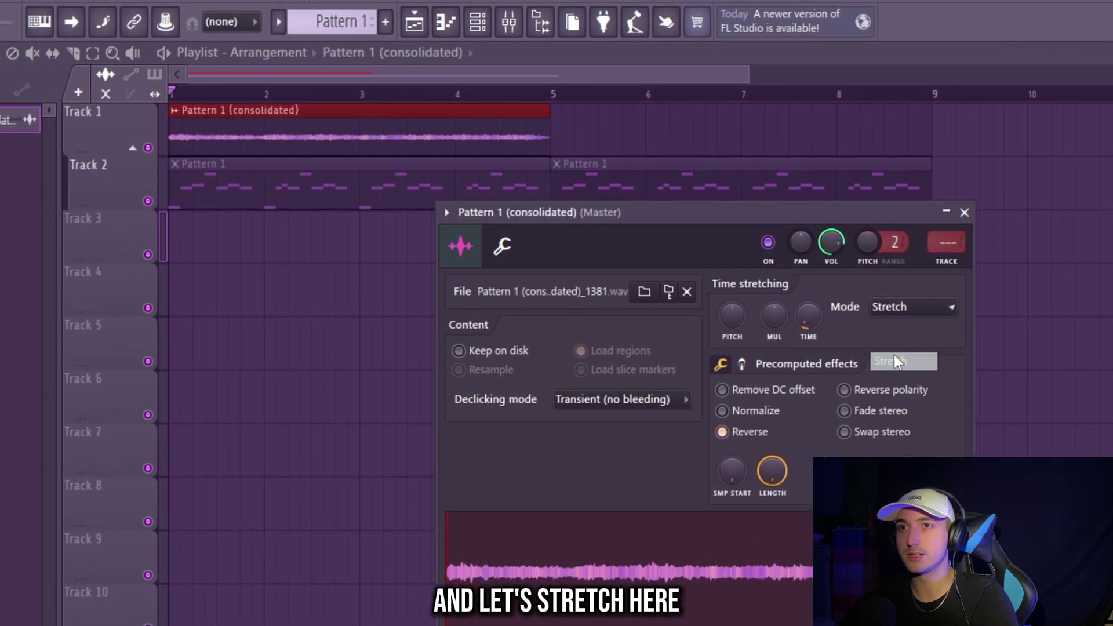
key("space")
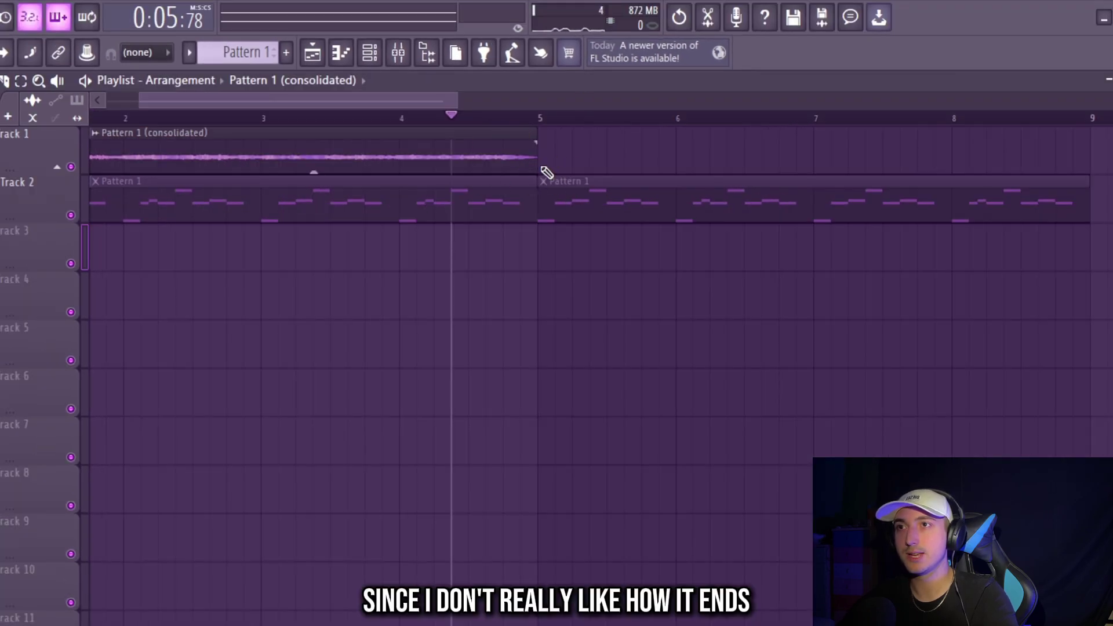
key("space")
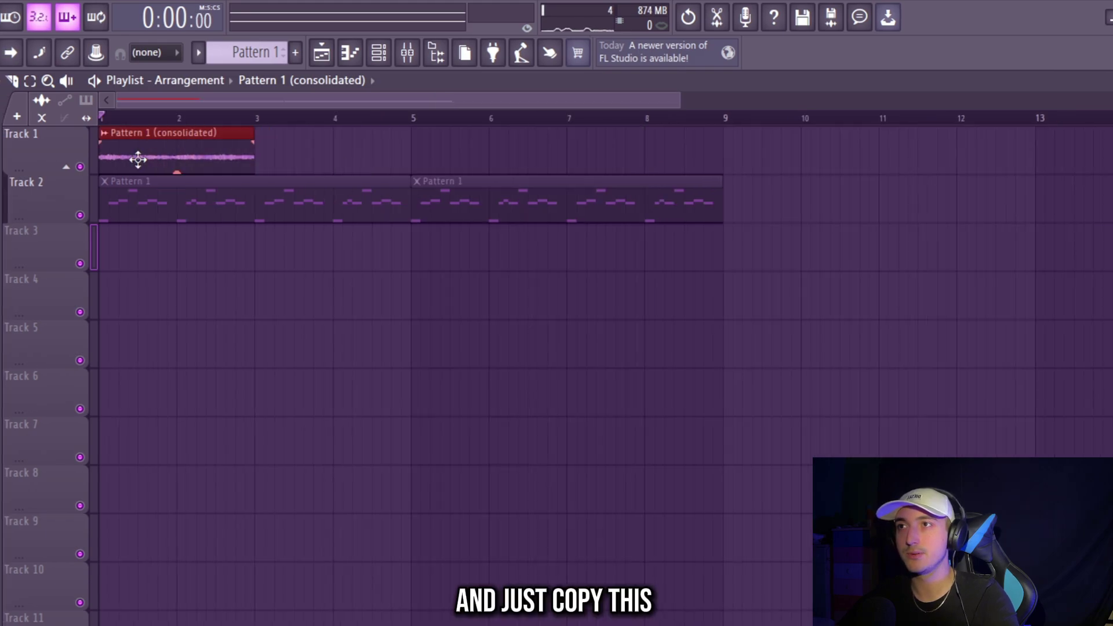
Step: Trim the audio clip to its first two bars, duplicating it three times to fill Track 1 through bar 8
key("ctrl+b")
key("ctrl+b")
key("ctrl+b")
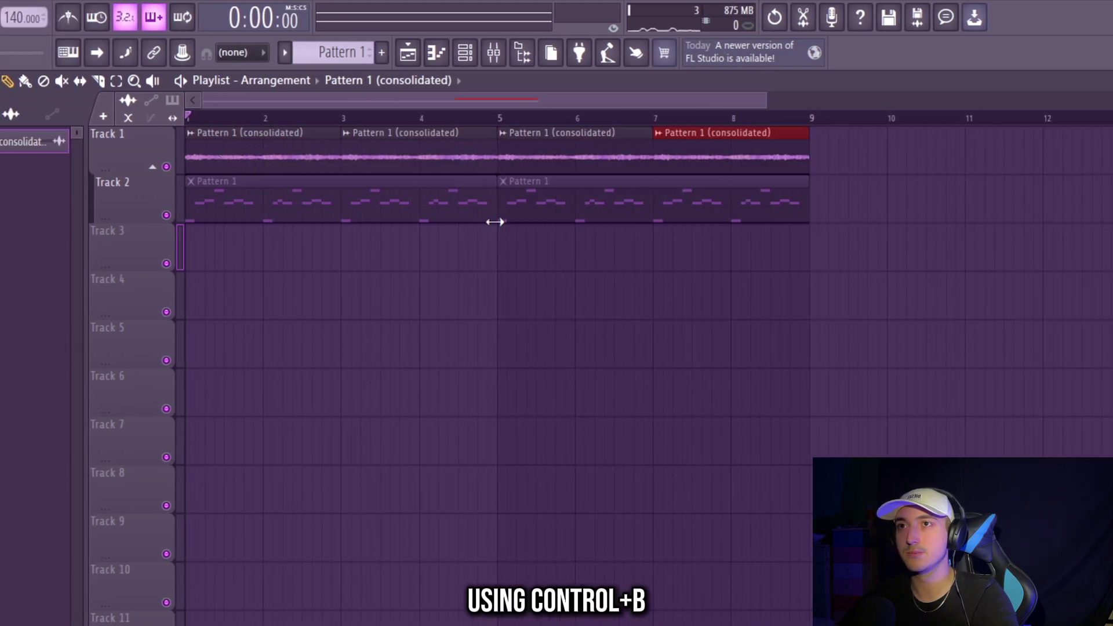
key("space")
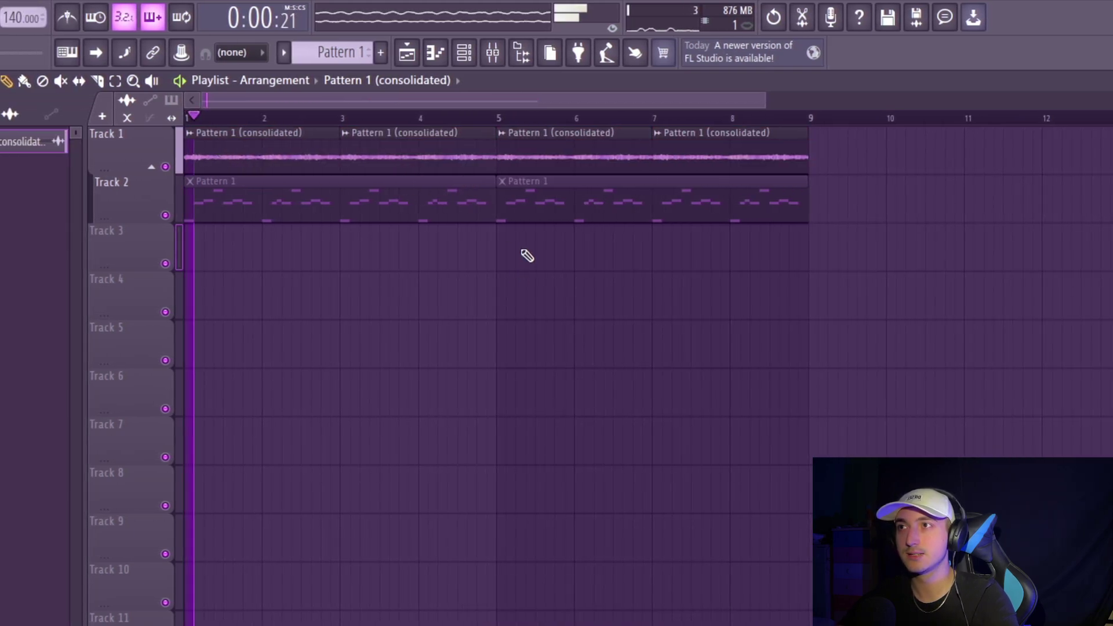
Step: Raise the time-stretching pitch of the consolidated audio clip while auditioning it
double_click(408, 150)
key("space")
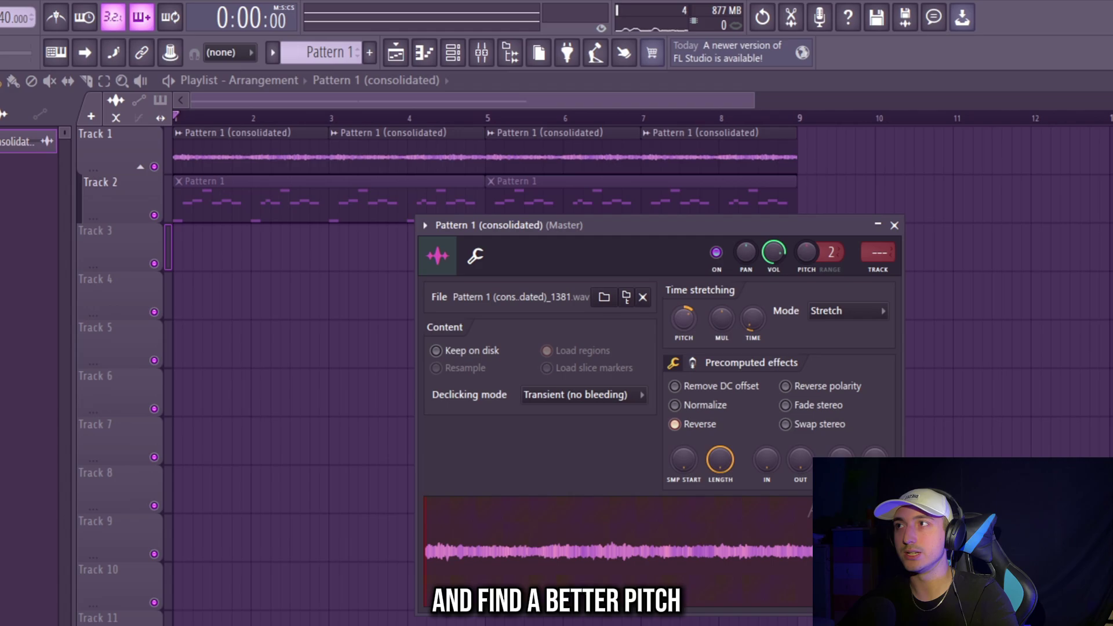
key("space")
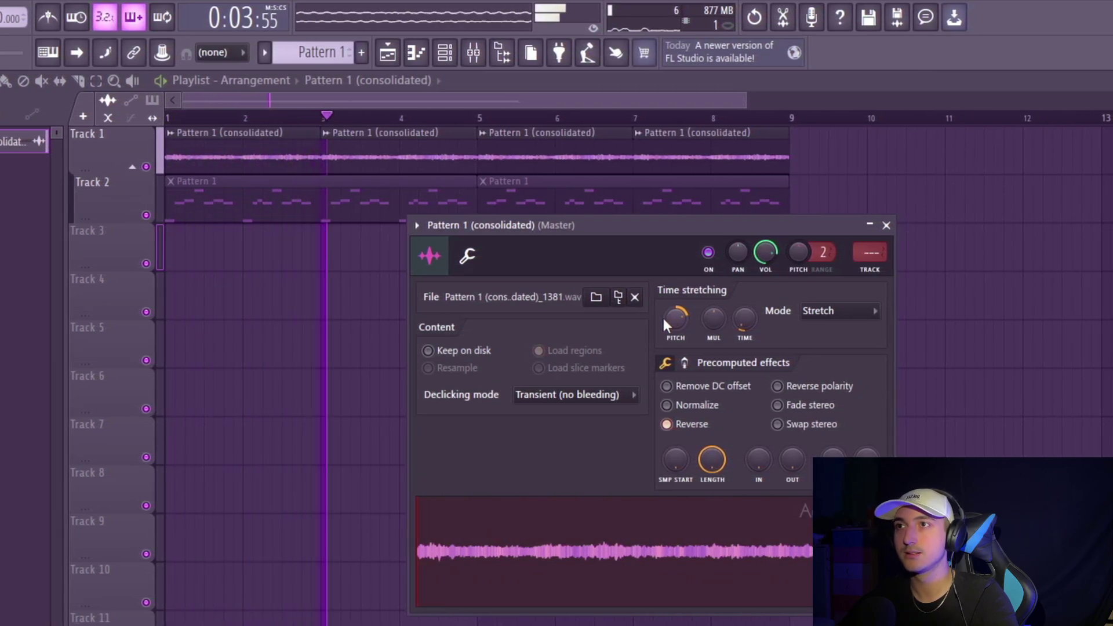
key("space")
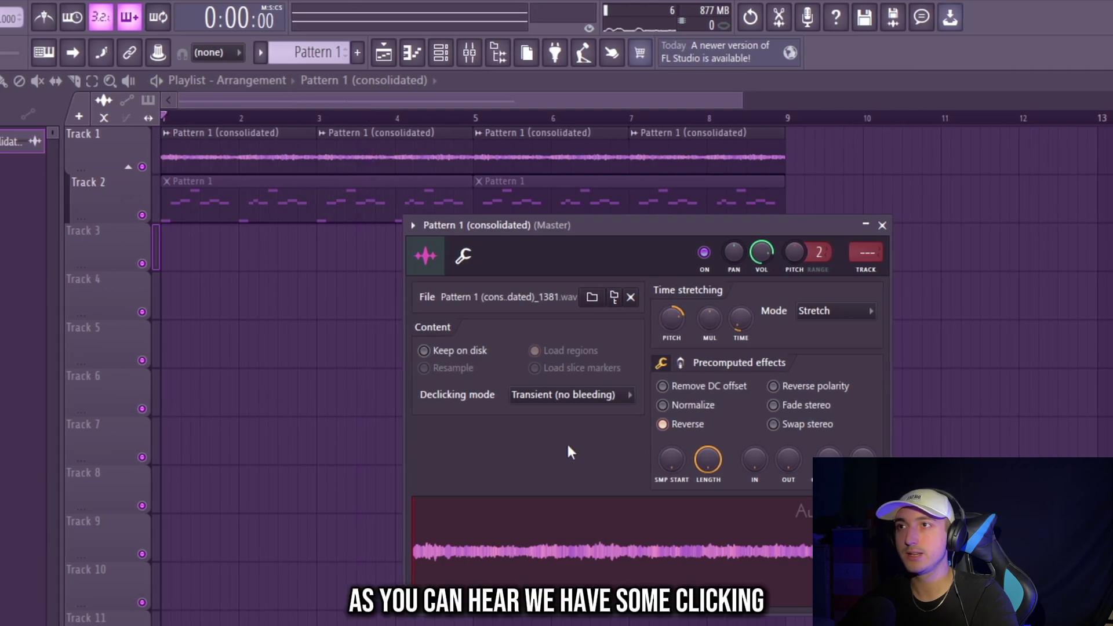
Step: Set the audio clip's declicking mode to Generic (bleeding) and play the clips back
left_click(603, 395)
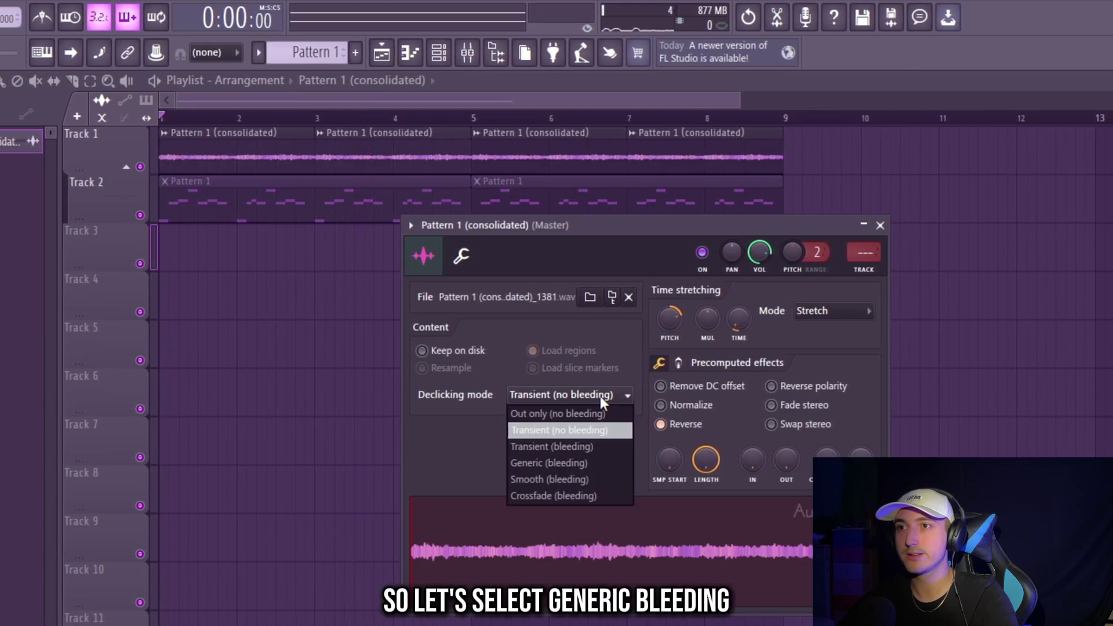
left_click(546, 463)
key("space")
key("Escape")
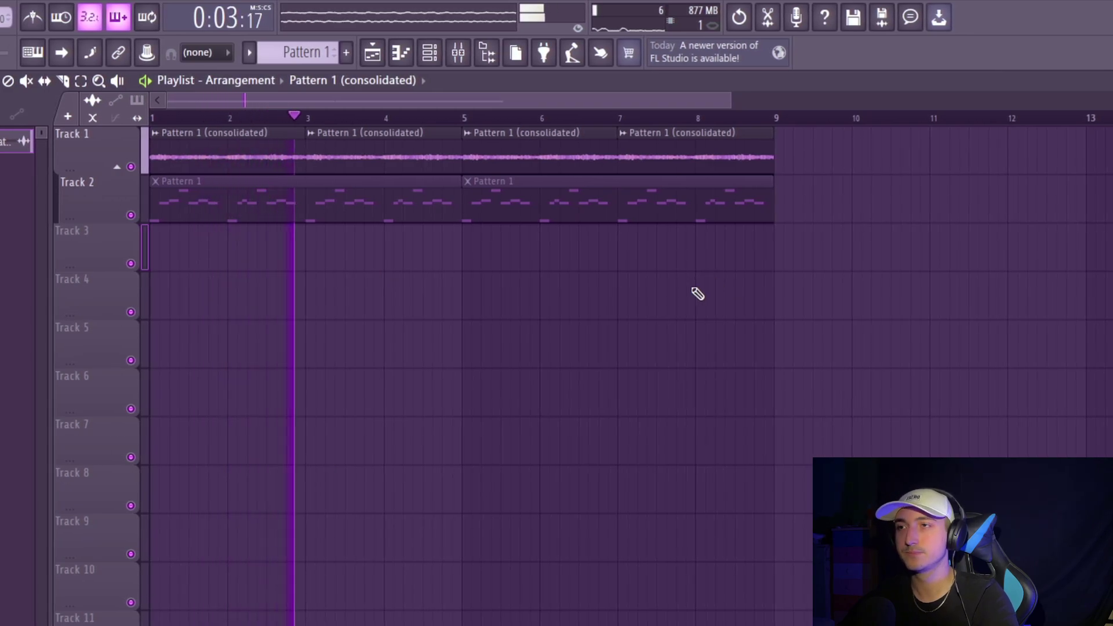
key("space")
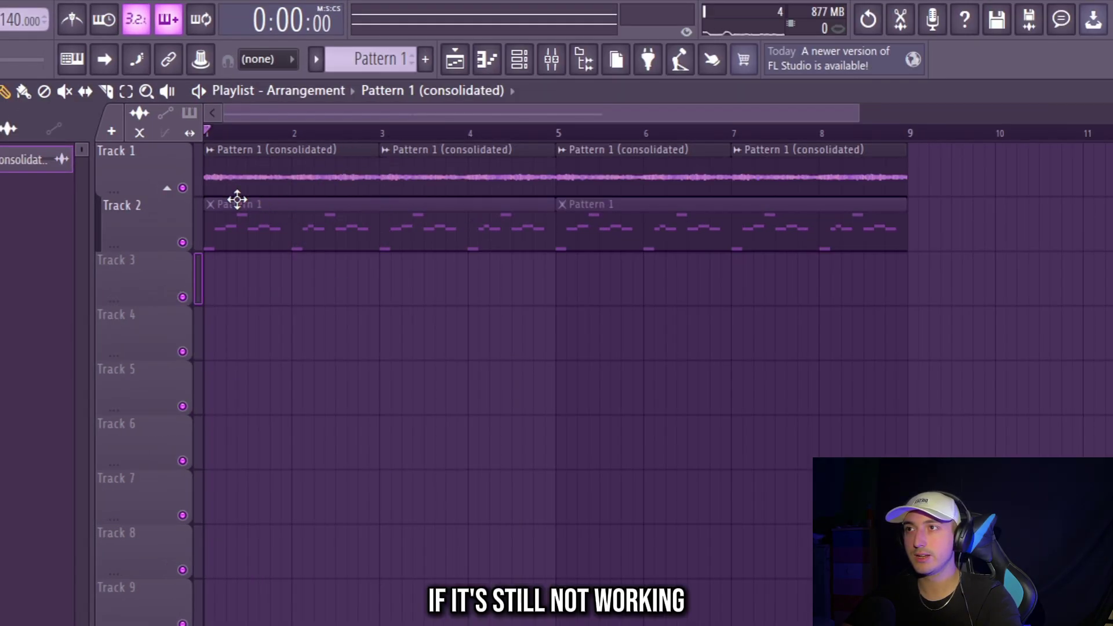
Step: Add short fades at the joins of all four audio clips on Track 1 and play them back
scroll(517, 219, "up", 2)
scroll(513, 218, "down", 2)
left_click_drag(809, 168, 203, 189)
scroll(406, 186, "up", 5)
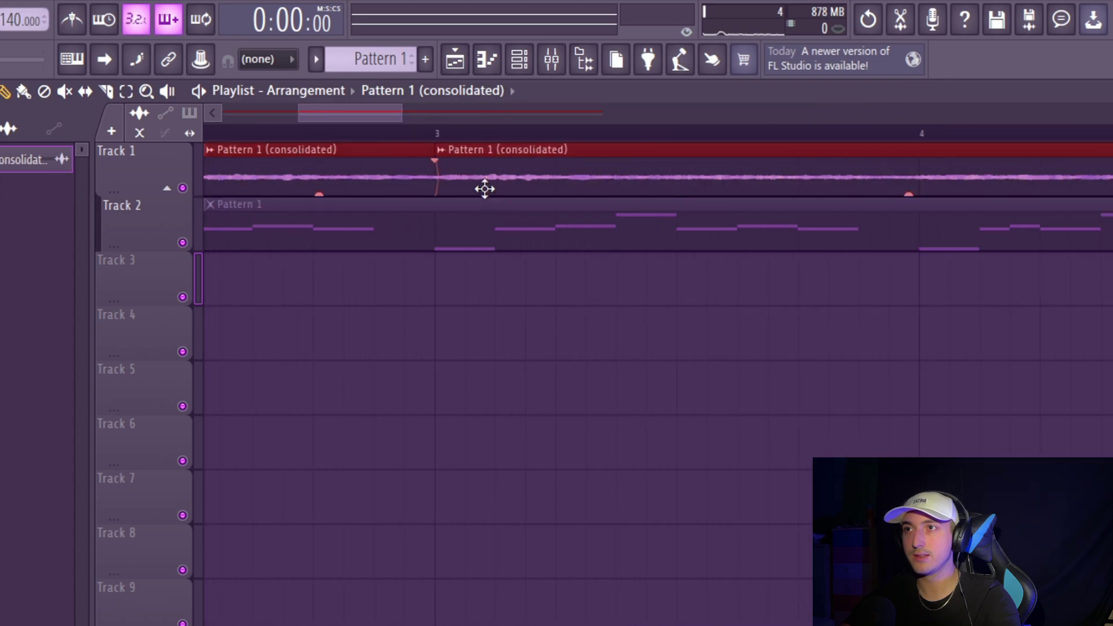
scroll(508, 170, "up", 3)
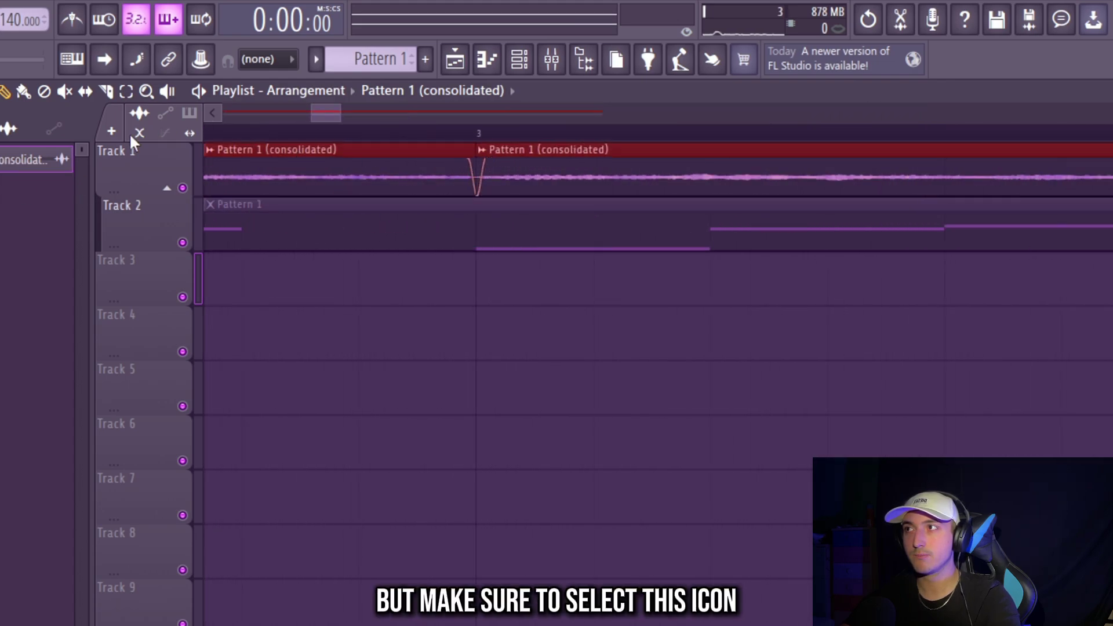
key("space")
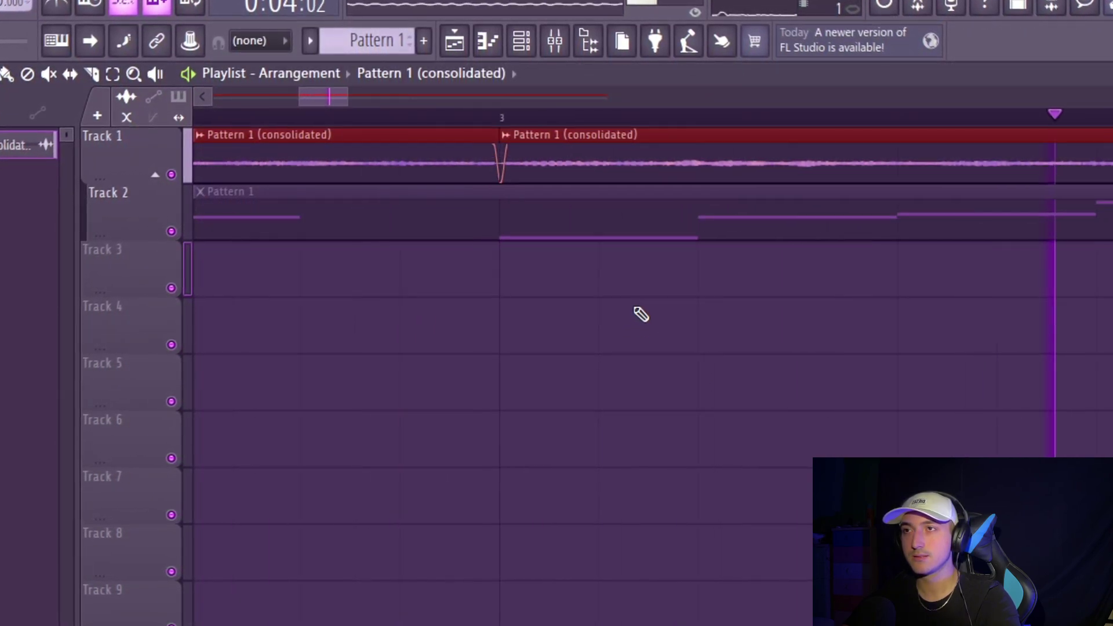
scroll(638, 313, "down", 5)
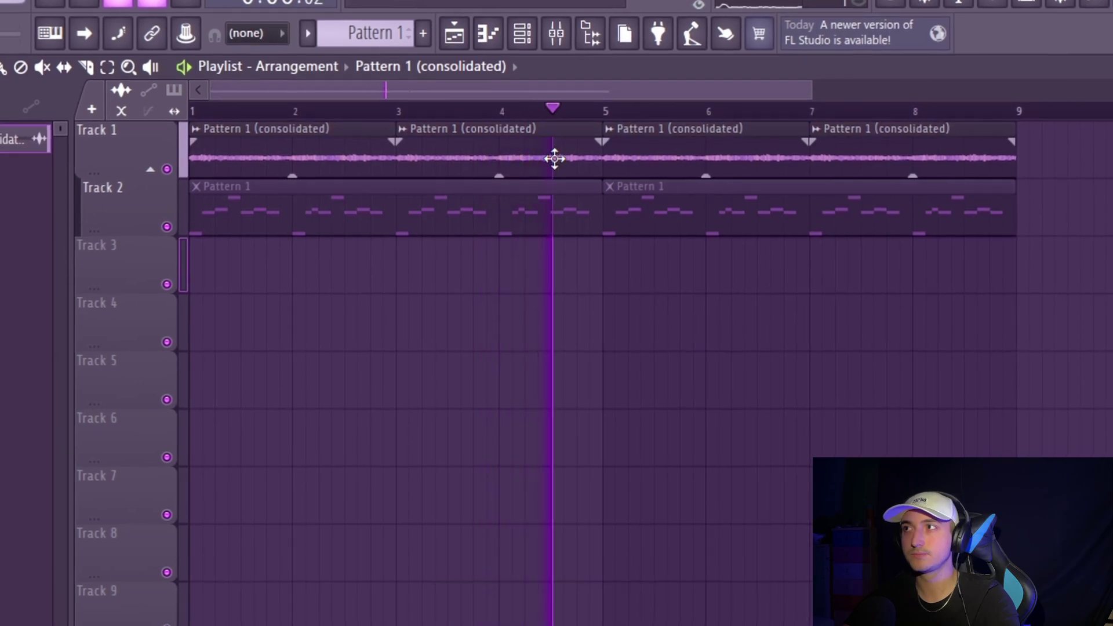
key("space")
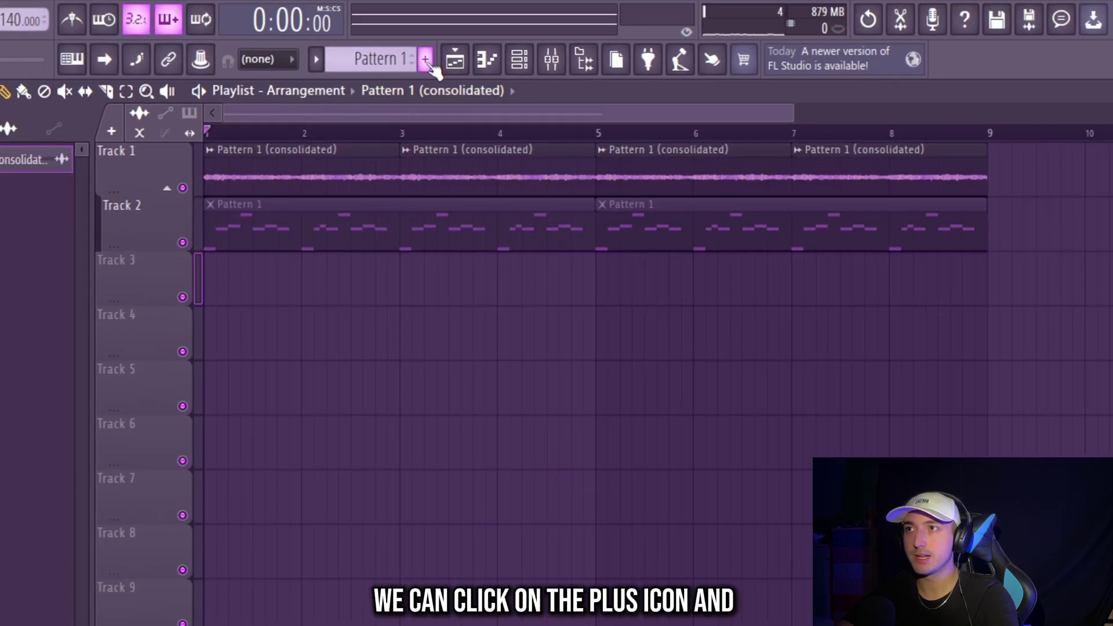
Step: Create a new empty pattern and place it on Track 3, extended from bar 1 through bar 8
left_click(426, 60)
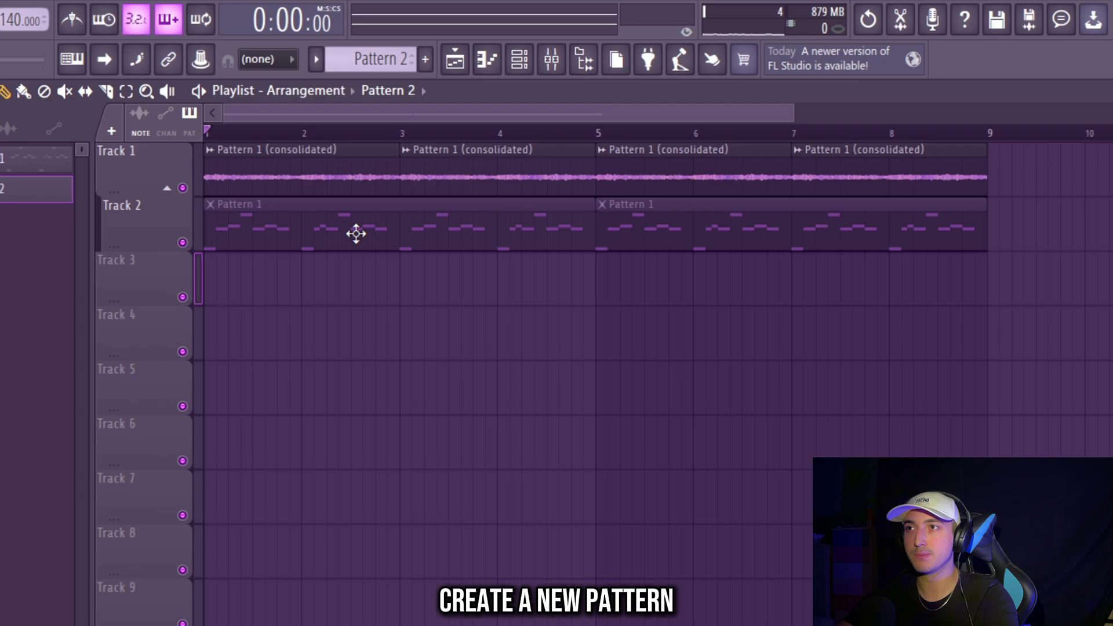
left_click(213, 278)
left_click_drag(304, 272, 986, 273)
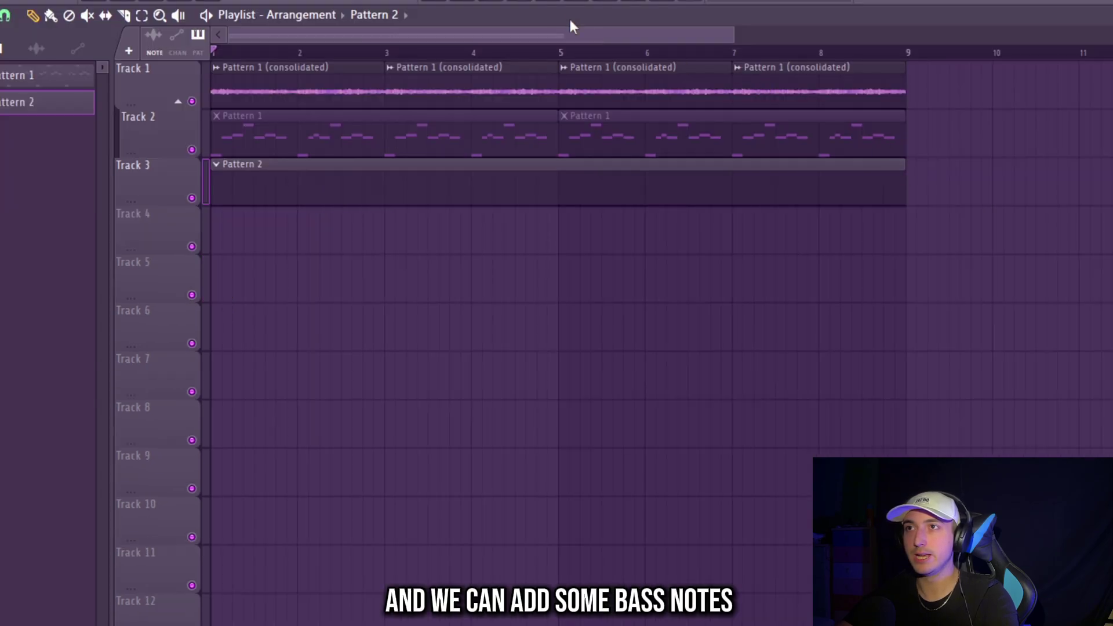
Step: Open the piano roll of the Close Grand channel for Pattern 2
left_click(502, 2)
left_click(344, 349)
left_click(335, 364)
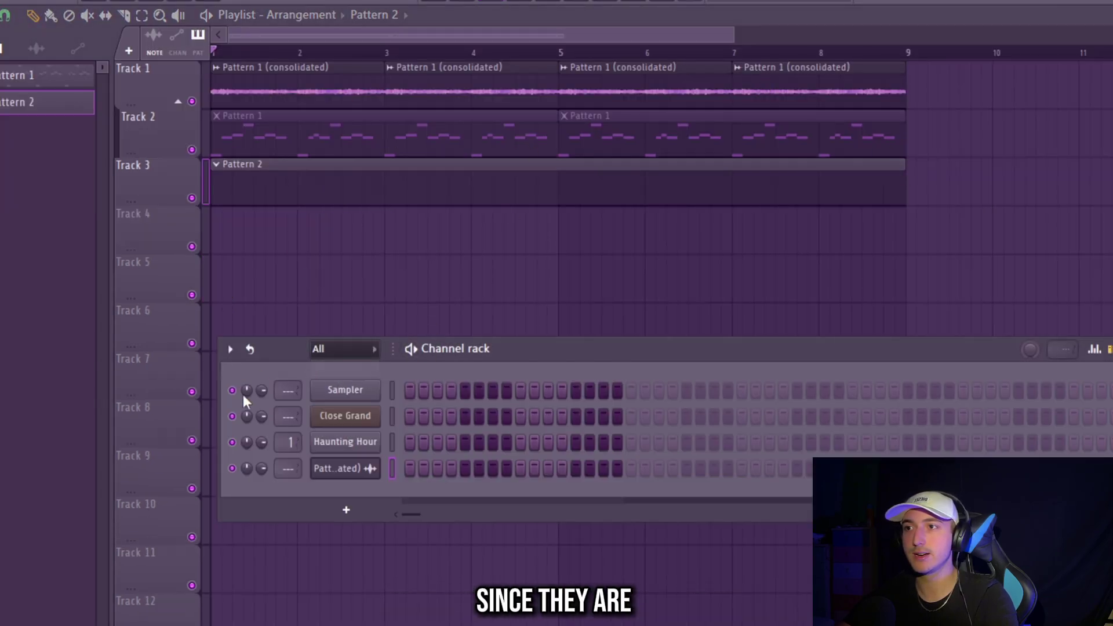
left_click_drag(469, 345, 442, 269)
right_click(350, 323)
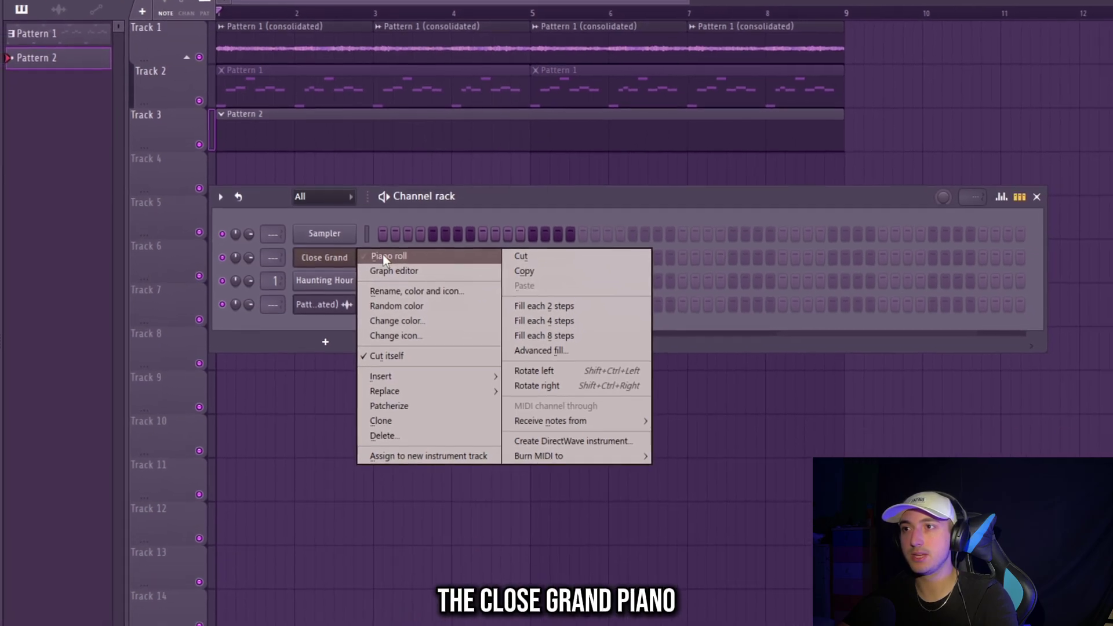
left_click(401, 321)
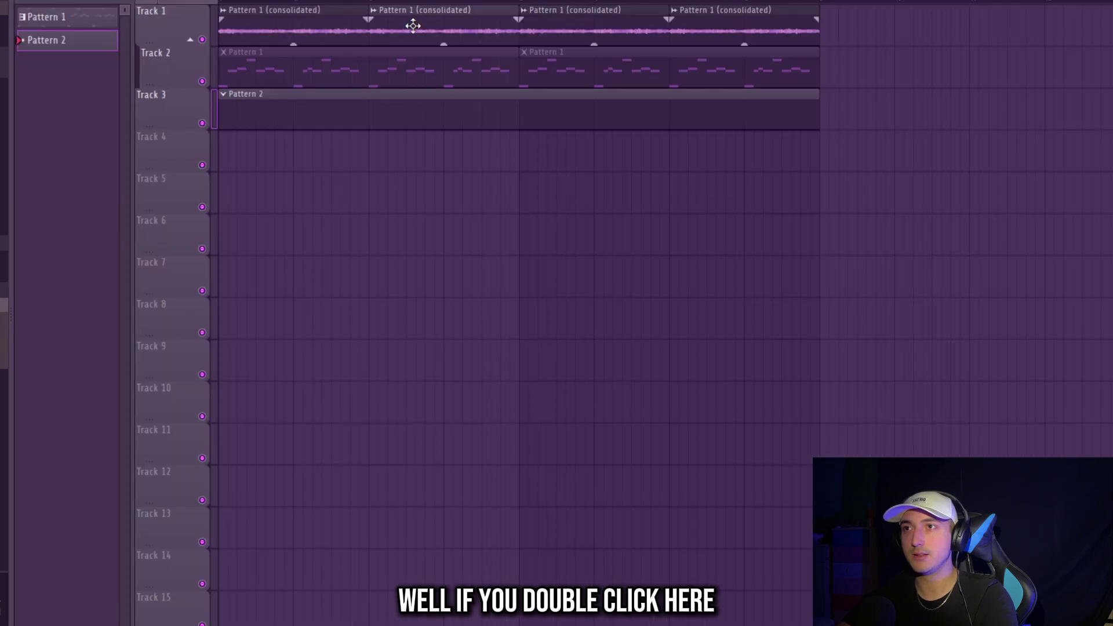
Step: Check the consolidated audio clip's pitch setting and compare it with the original melody's notes
double_click(413, 25)
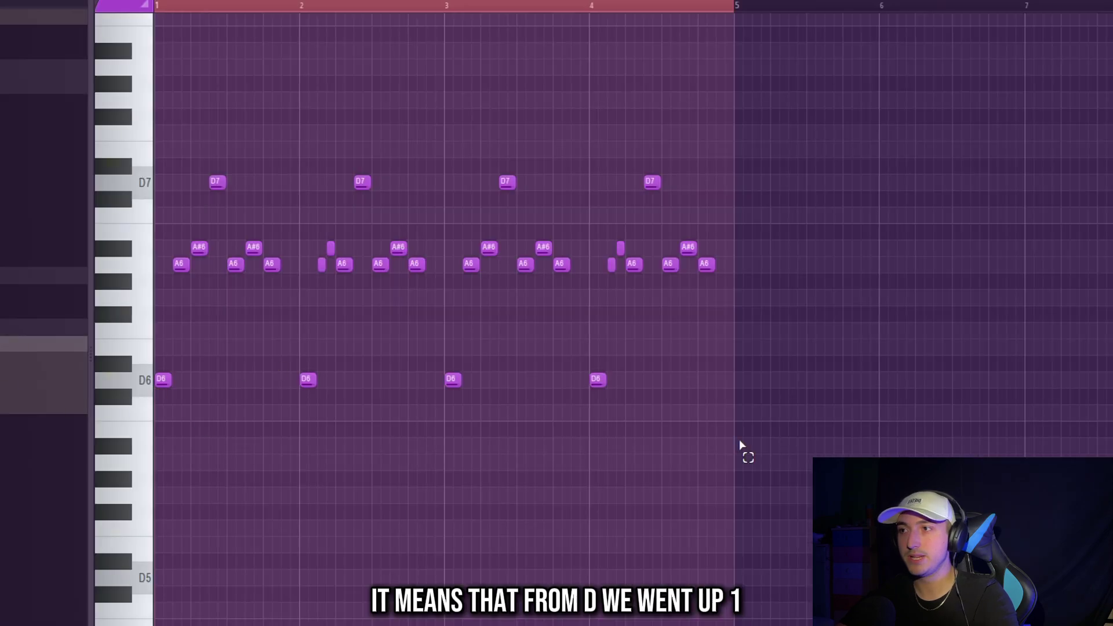
scroll(187, 450, "up", 1)
left_click_drag(162, 410, 145, 325)
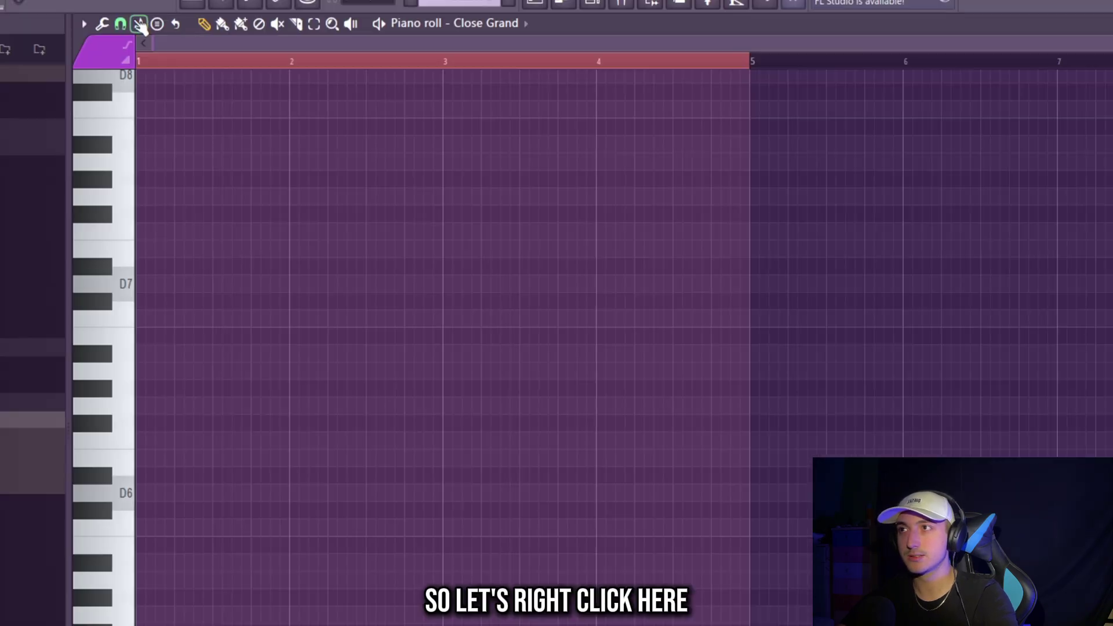
Step: Set the piano roll's scale highlighting root to G and draw two-bar G3 and G2 notes from bar 1
right_click(137, 23)
left_click(161, 156)
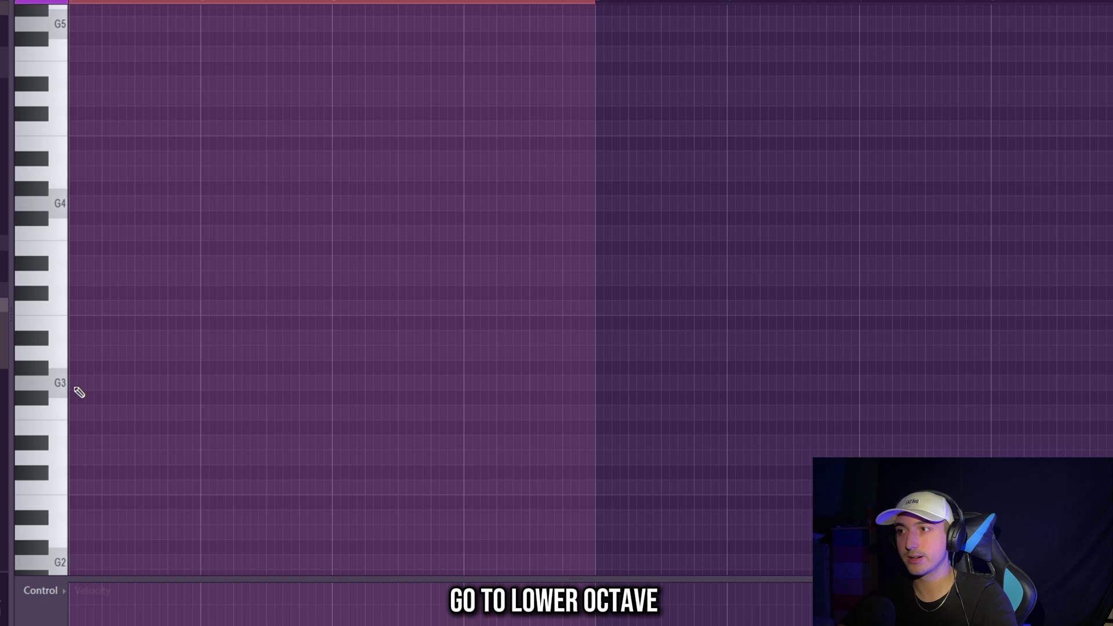
left_click(77, 384)
left_click_drag(87, 383, 333, 400)
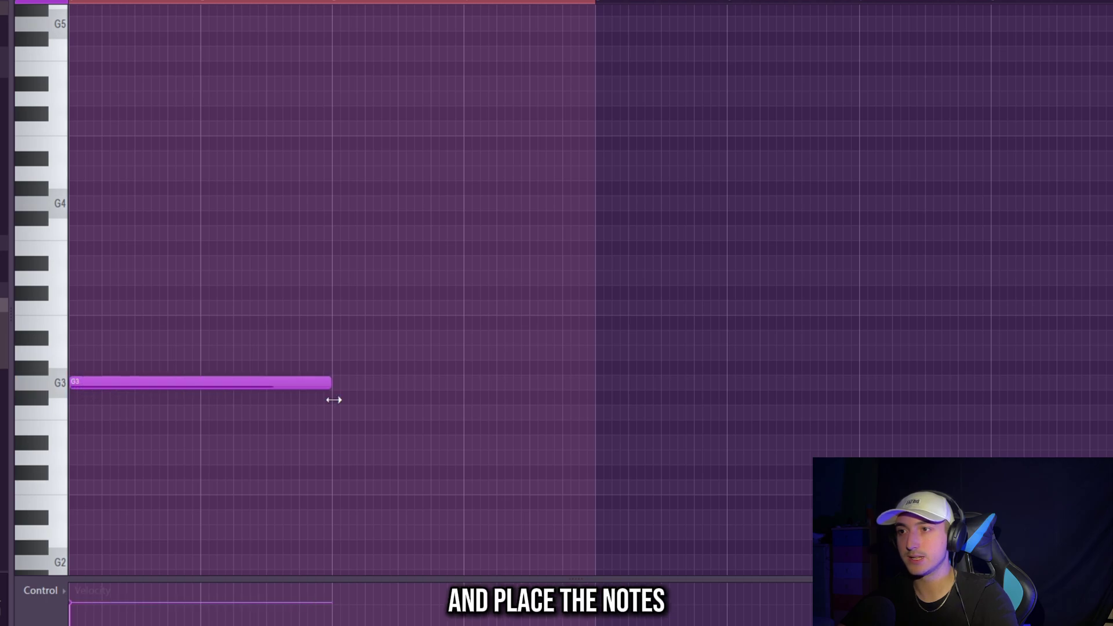
left_click(62, 389)
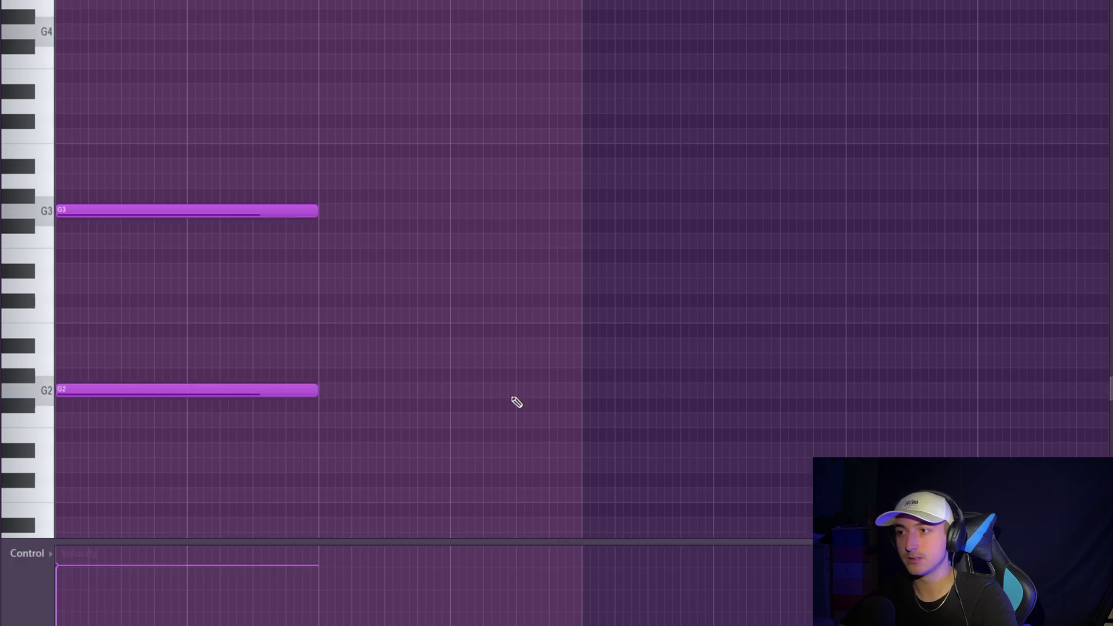
Step: Copy the G2 and G3 bass notes to bar 5 during playback
key("space")
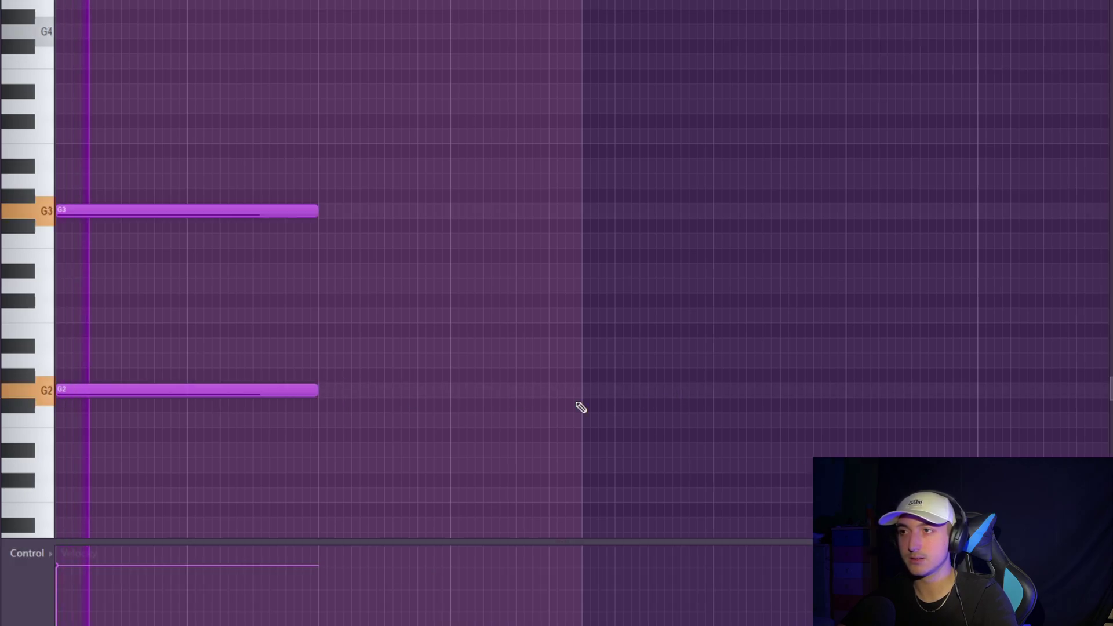
left_click_drag(551, 423, 224, 214, "ctrl")
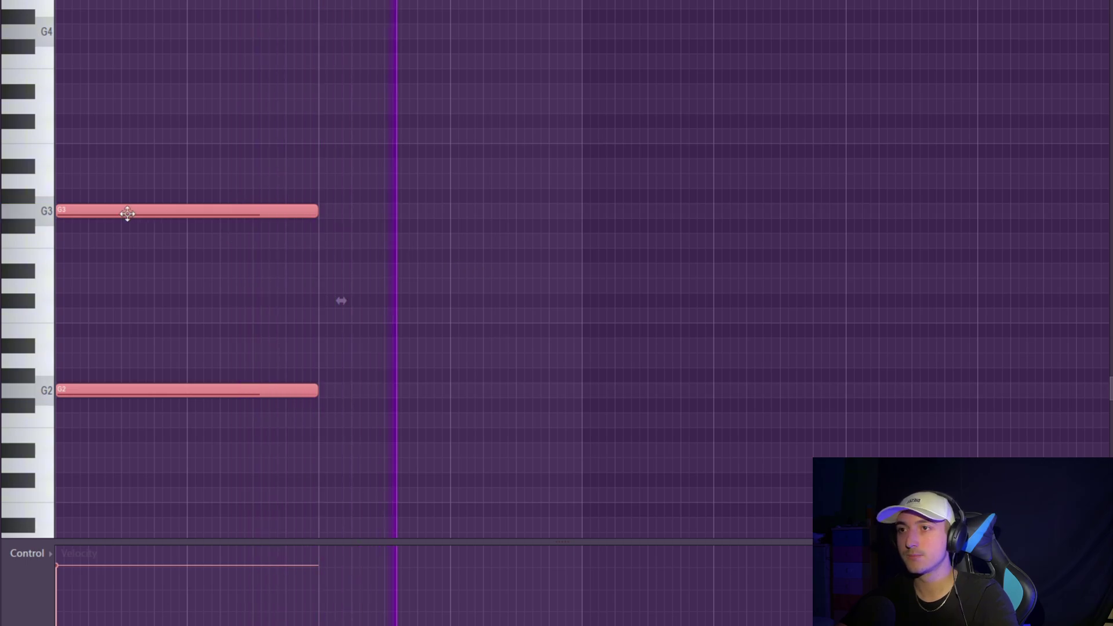
left_click_drag(127, 214, 655, 219)
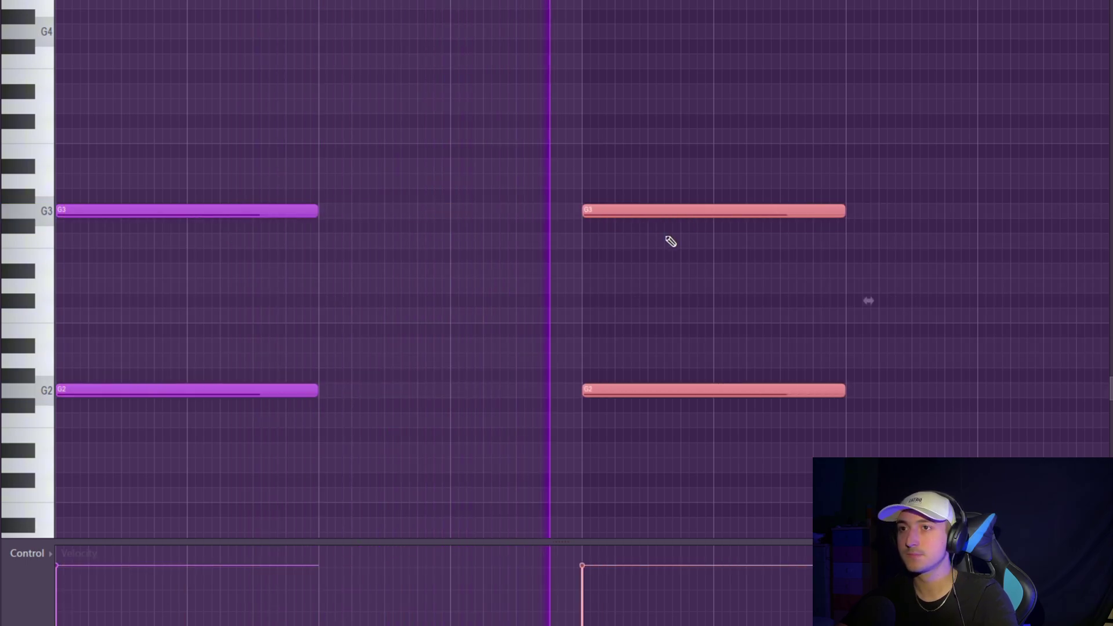
scroll(702, 289, "down", 1)
key("ctrl+d")
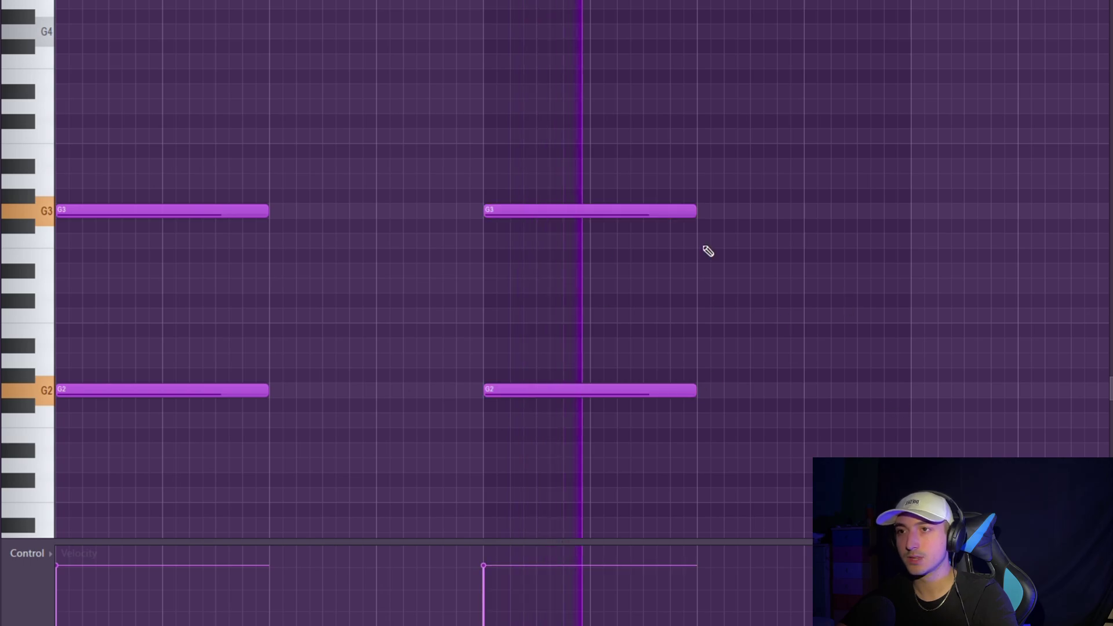
Step: Add two-bar G4 notes above the bass notes in bars 1 and 5, lower their velocity and play them back
left_click_drag(703, 246, 69, 145)
key("space")
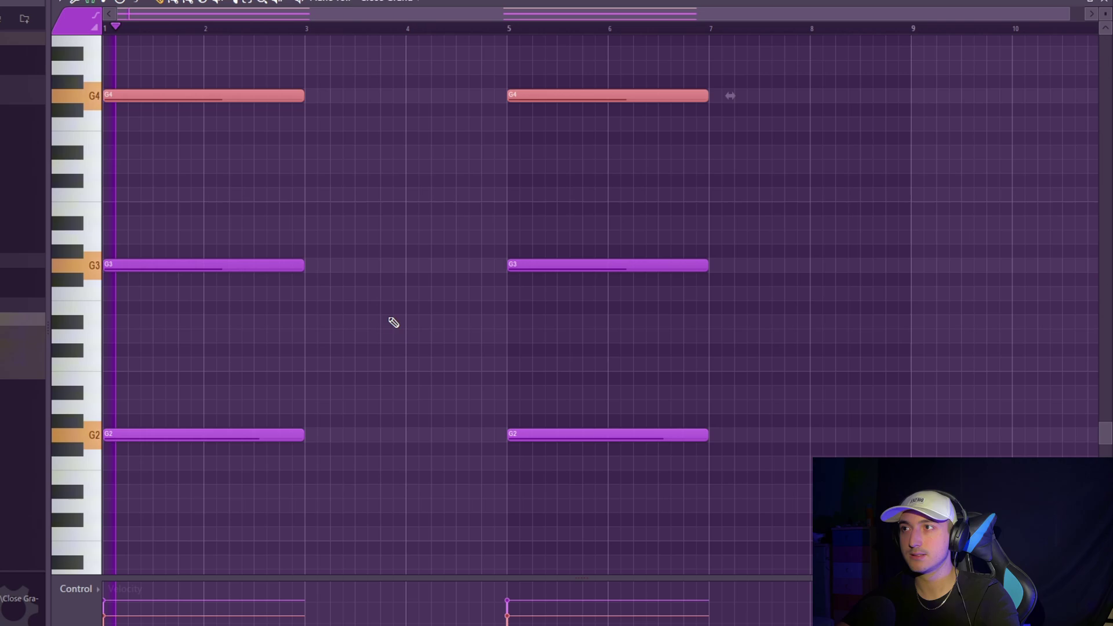
key("ctrl+d")
left_click_drag(609, 225, 151, 57)
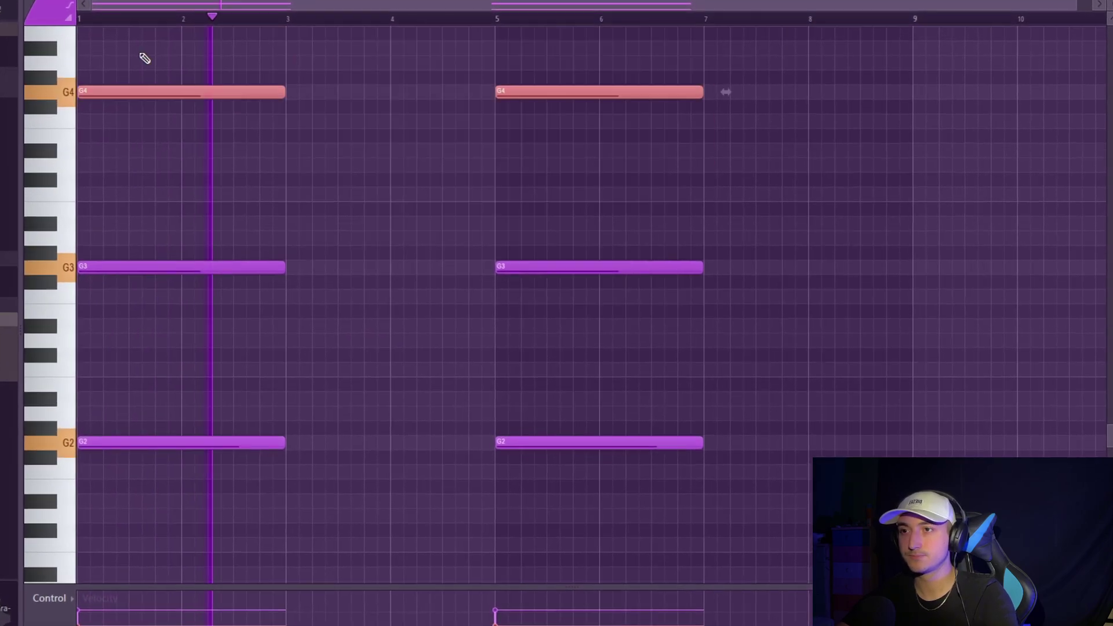
scroll(620, 161, "down", 3)
scroll(632, 155, "up", 1)
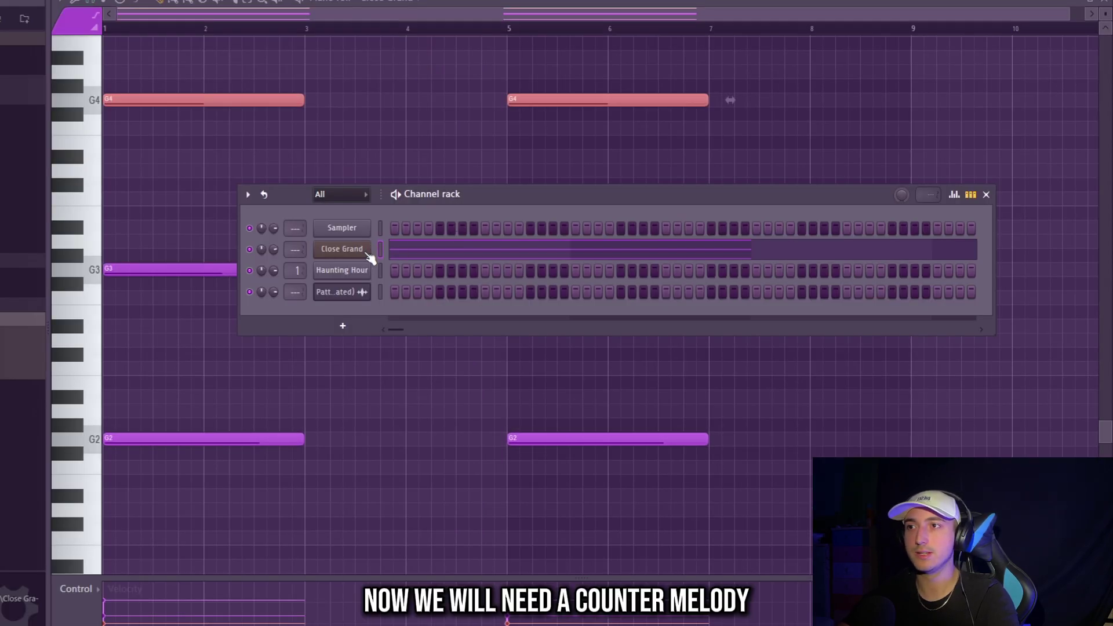
Step: Clone the Close Grand channel and start its counter melody with a half-bar G5 note at bar 1, raising its velocity
right_click(367, 253)
left_click(393, 398)
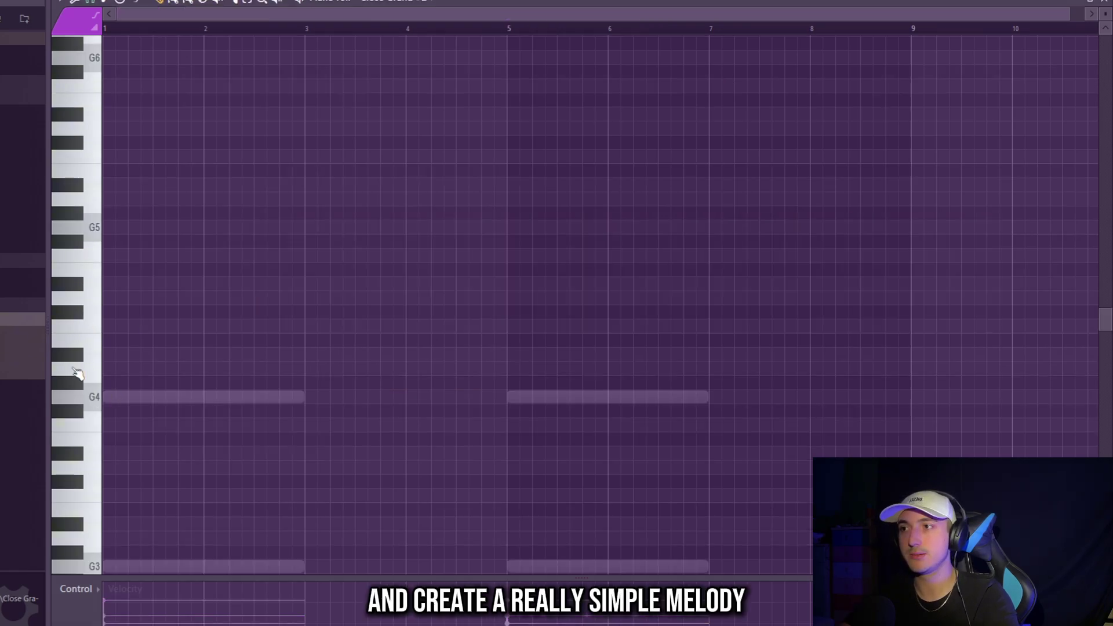
scroll(143, 397, "up", 2)
left_click(143, 357)
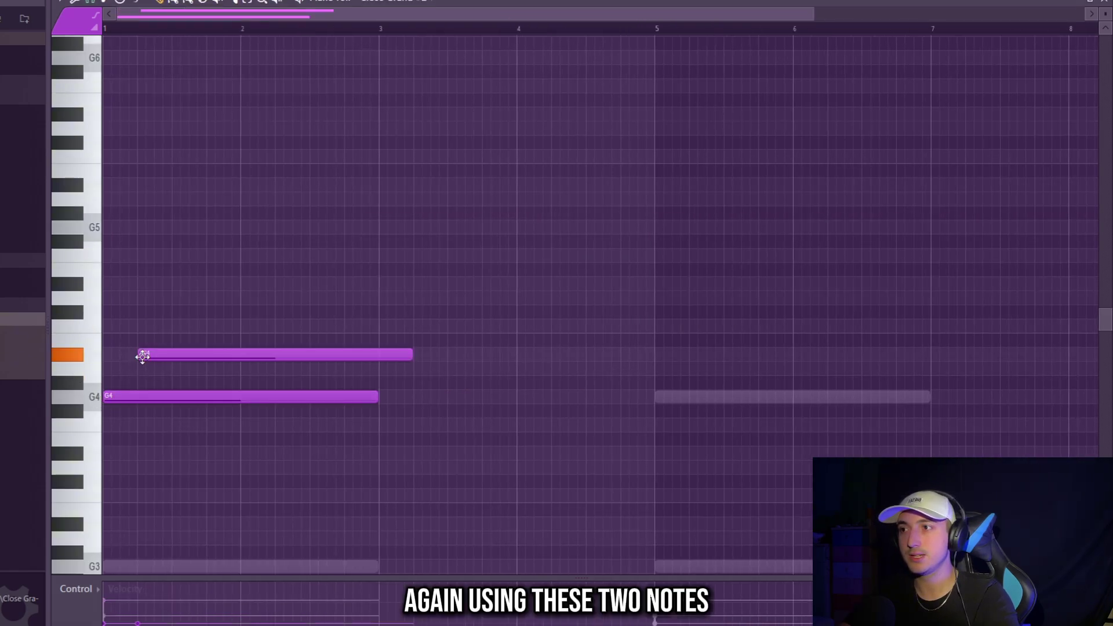
right_click(222, 352)
right_click(203, 366)
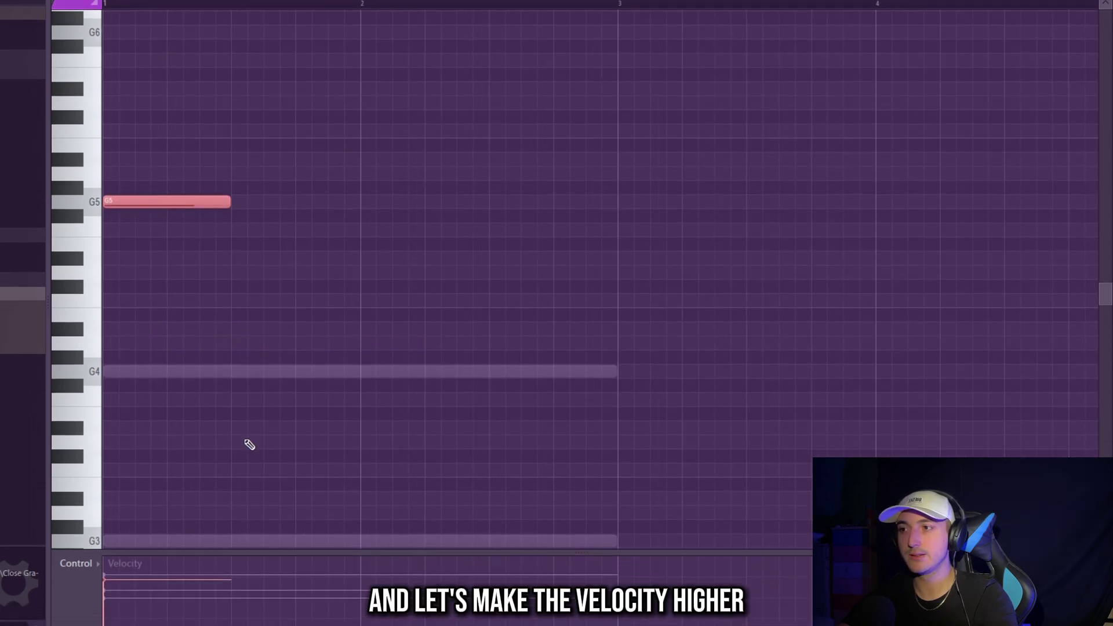
scroll(170, 496, "up", 3)
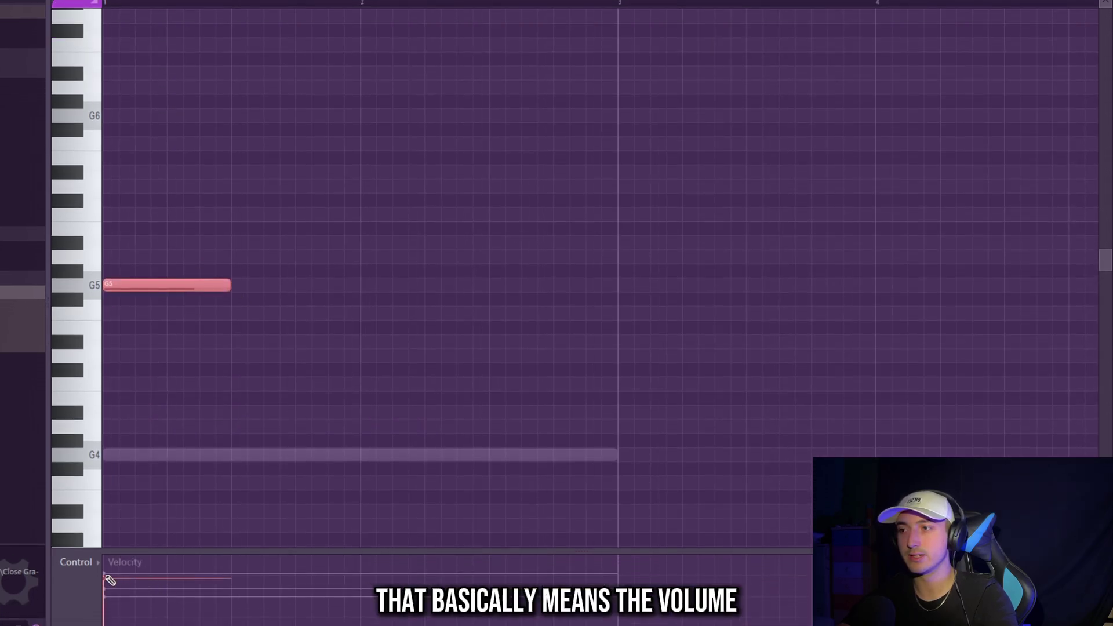
key("space")
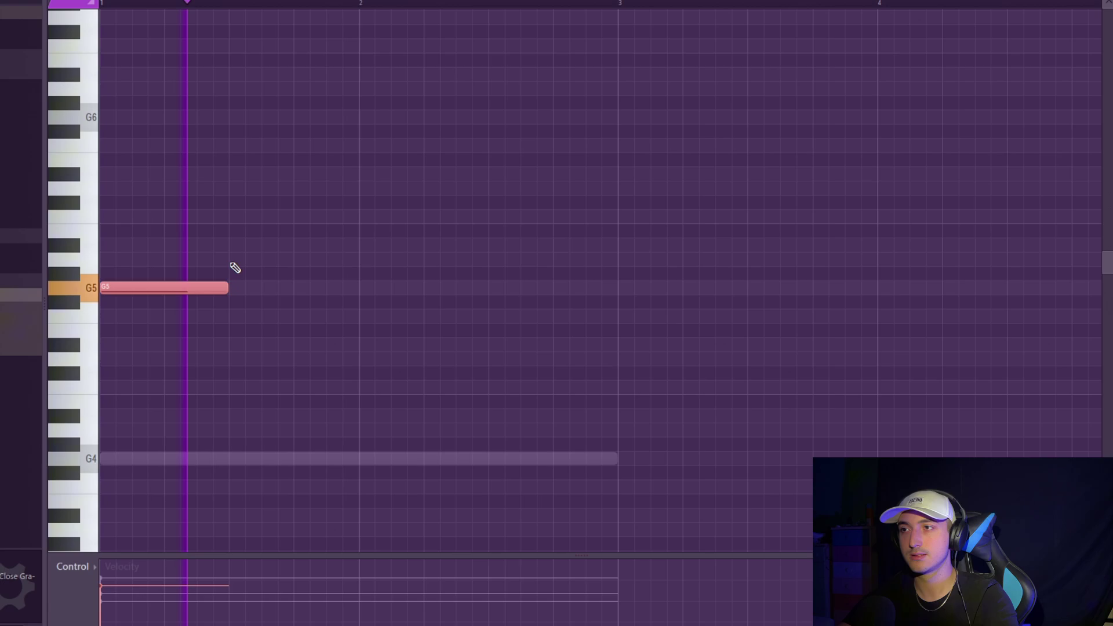
Step: Draw half-bar notes A5 right after the G5, A#5 at bar 3 and C6 right after it
left_click(237, 256)
right_click(348, 262)
left_click(229, 248)
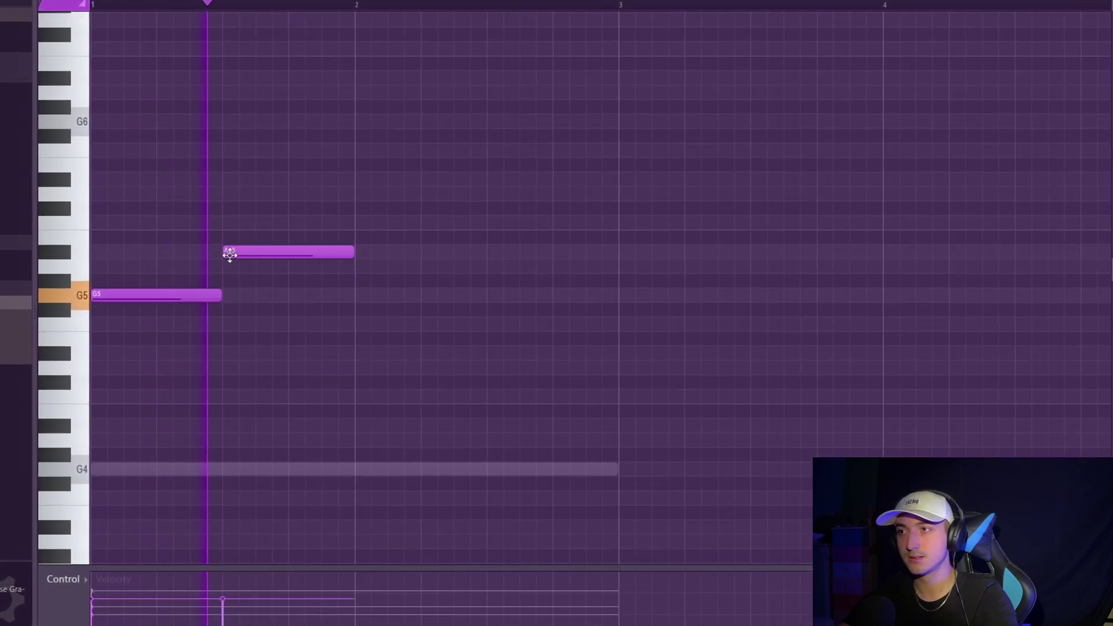
right_click(290, 255)
left_click(222, 270)
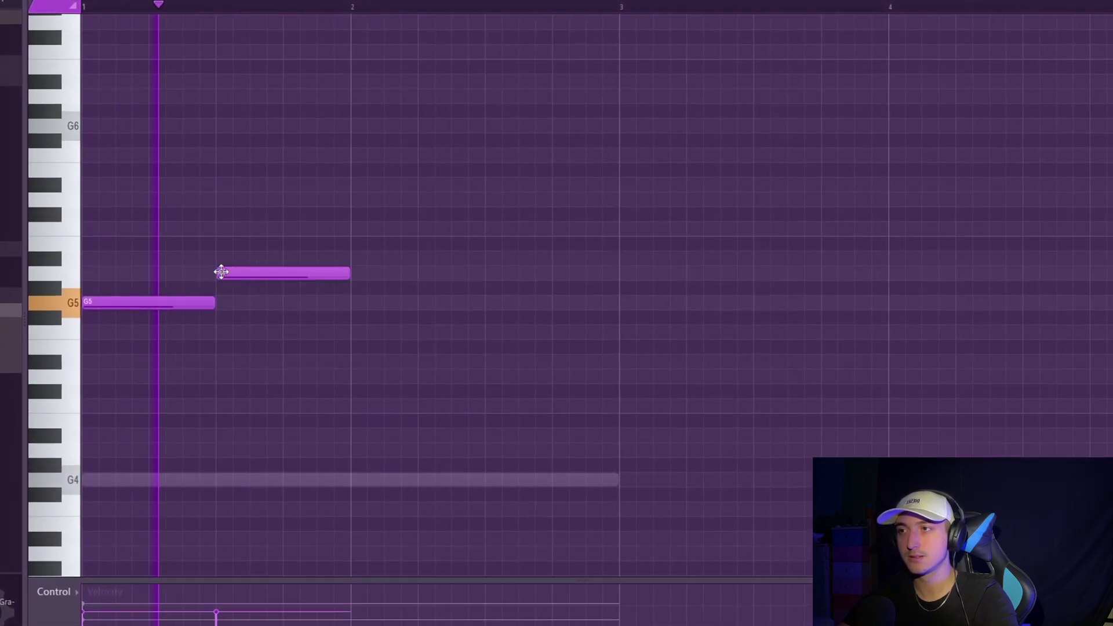
scroll(442, 286, "down", 2)
left_click(495, 262)
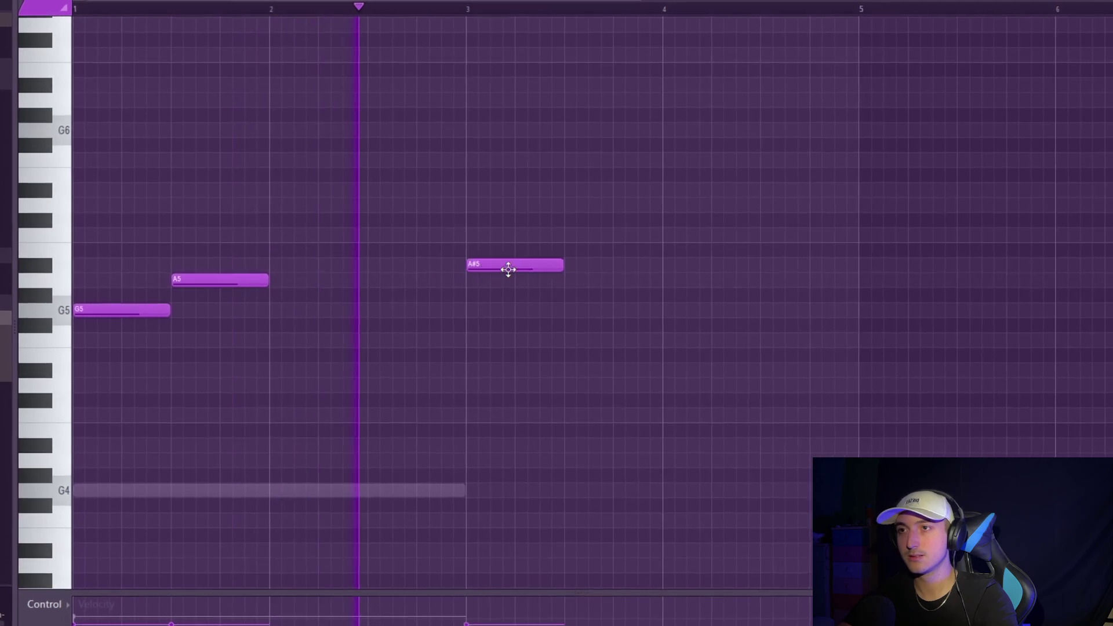
left_click(579, 241)
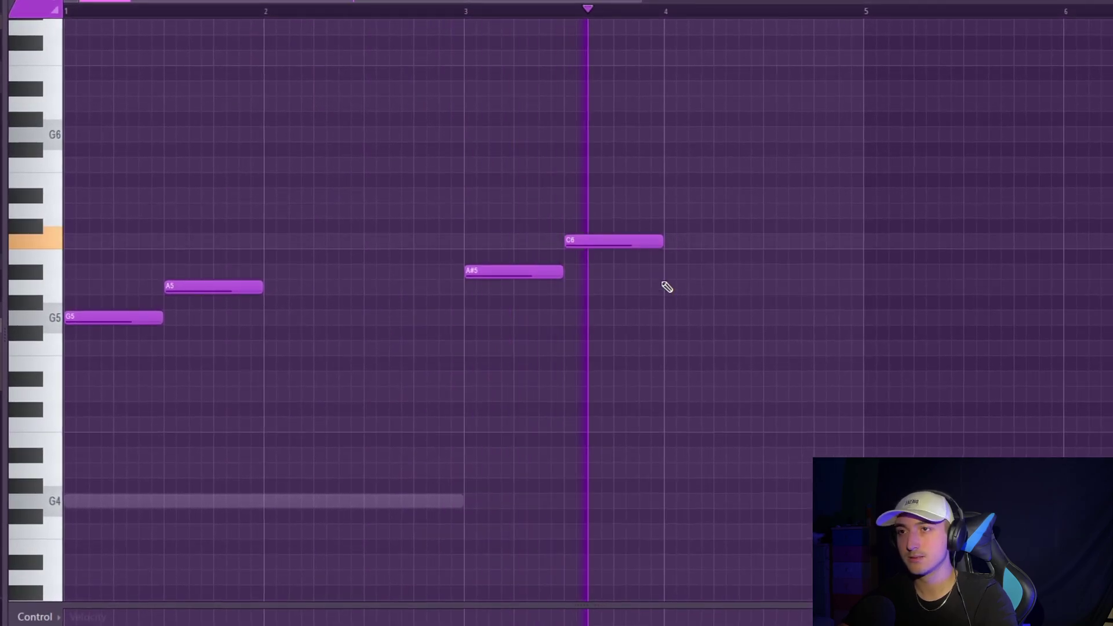
Step: Duplicate the four counter melody notes so the phrase repeats from bar 5
scroll(641, 348, "down", 2)
key("ctrl+a")
left_click_drag(95, 325, 684, 328)
scroll(587, 397, "down", 2)
right_click(980, 430)
left_click(652, 14)
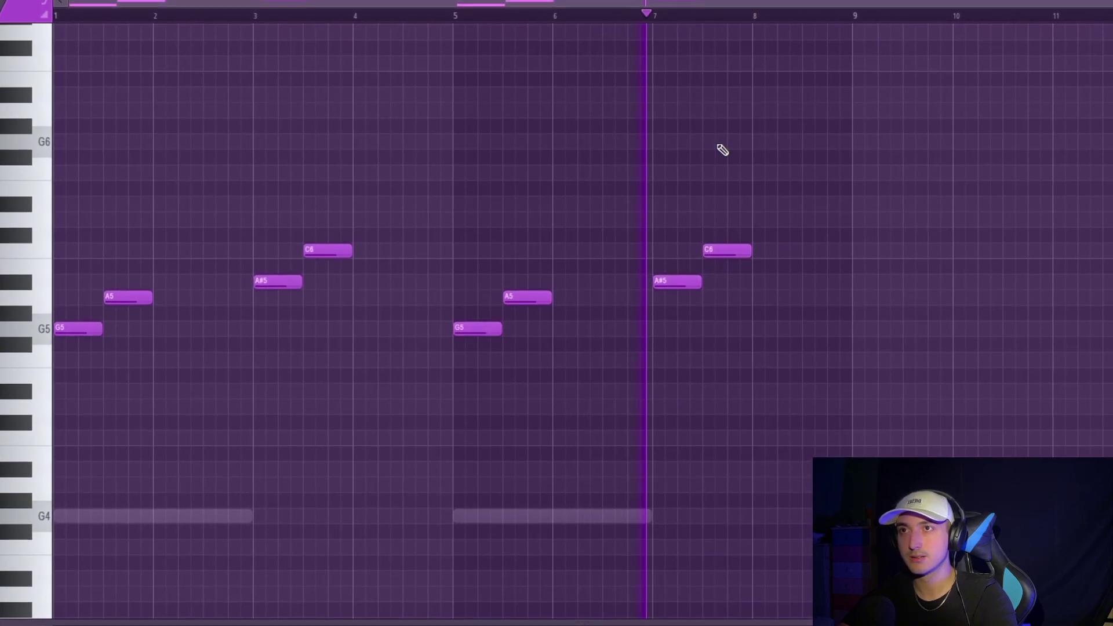
Step: Add a half-bar D6 note at the end of bar 8 and transpose the whole counter melody up one octave
left_click(807, 225)
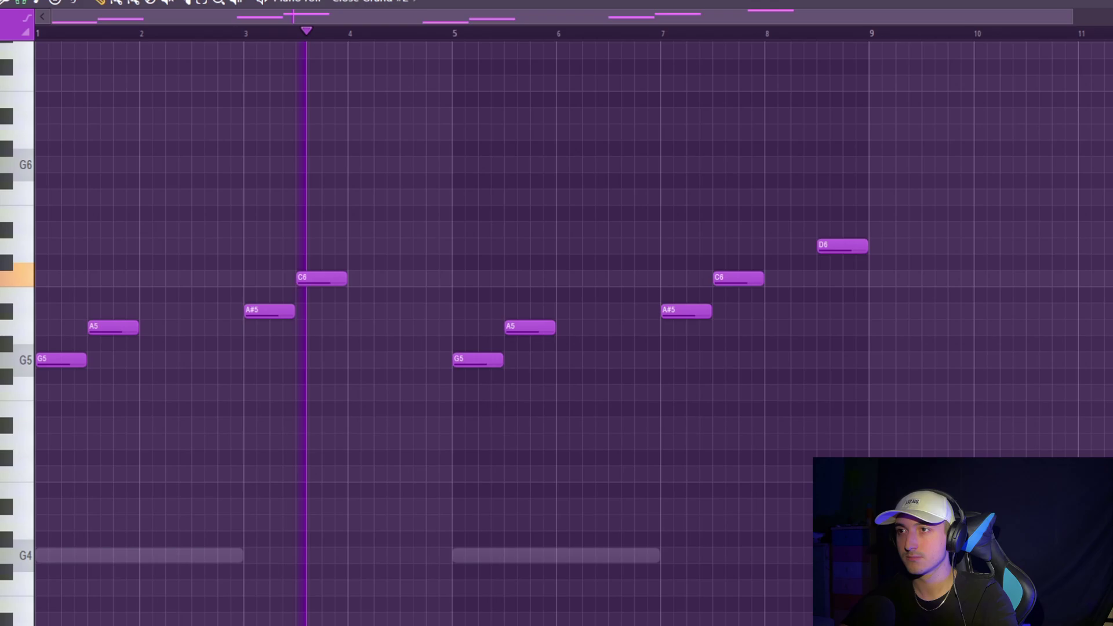
key("space")
key("ctrl+Up")
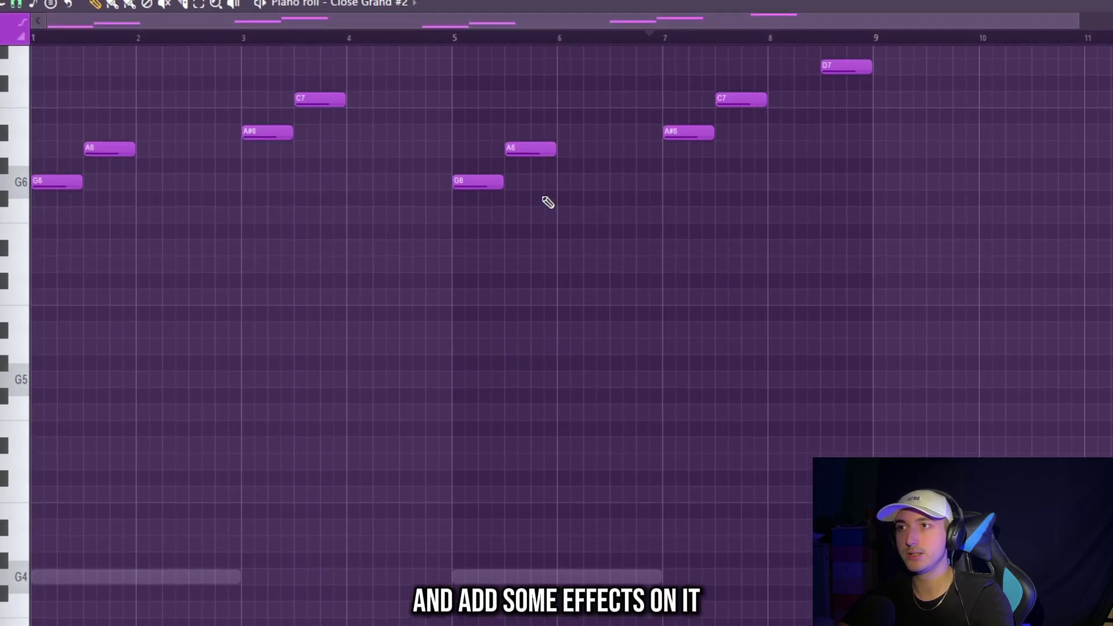
Step: Route Close Grand #2 to mixer Insert 3 and load Fruity Reeverb 2 in its first effect slot
key("F6")
key("F9")
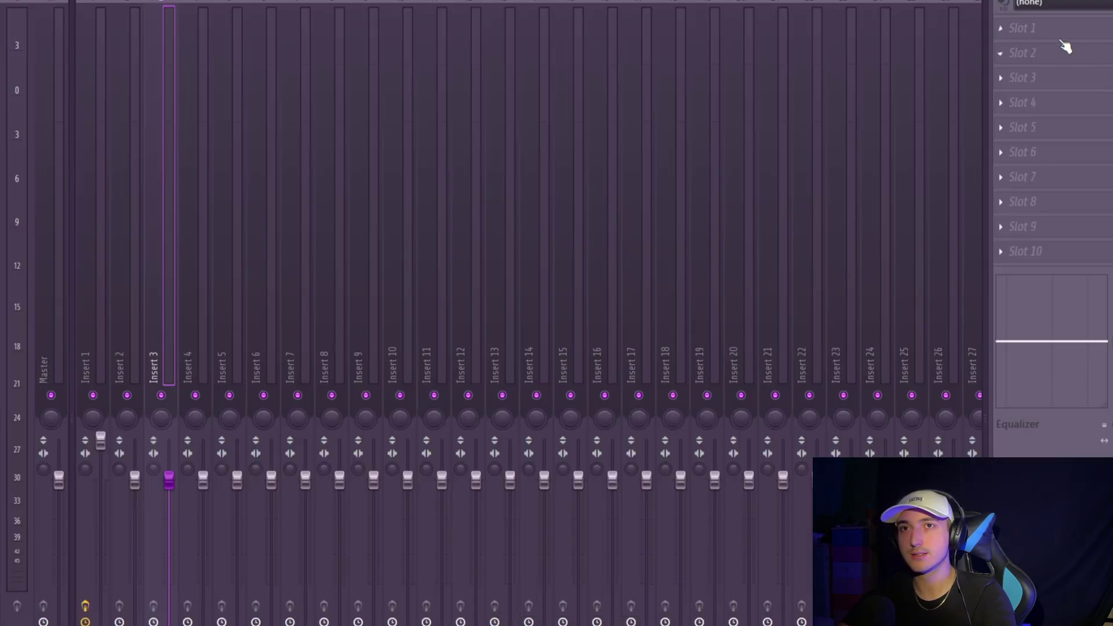
left_click(1022, 28)
mouse_move(1010, 47)
left_click(653, 325)
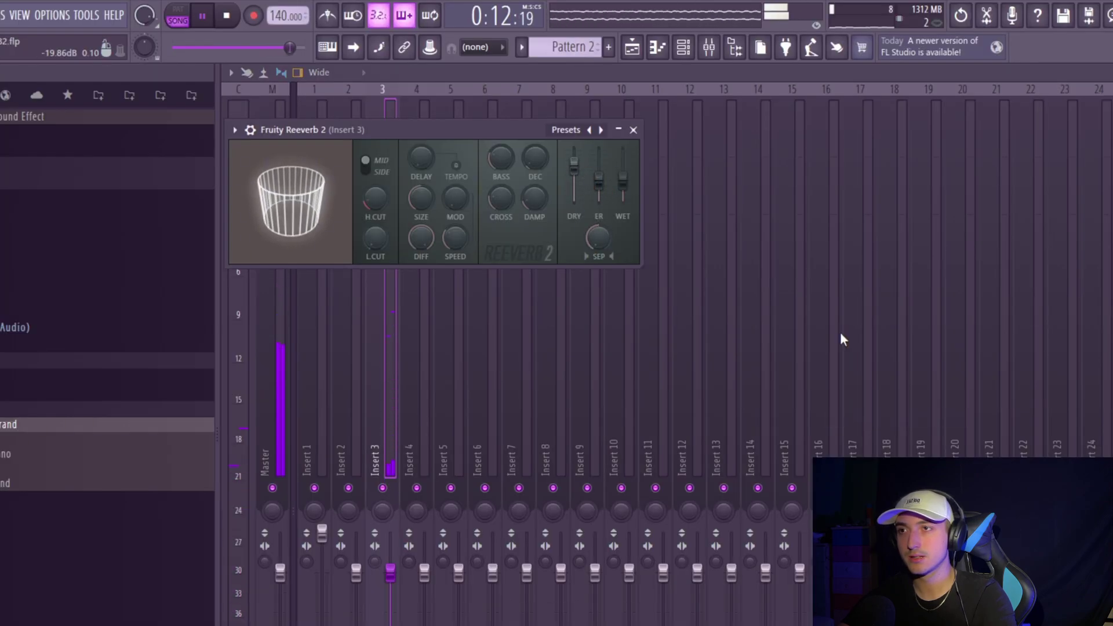
Step: Load Fruity Delay 2 in the second slot of Insert 3, reduce its mix level and raise the insert's volume
key("space")
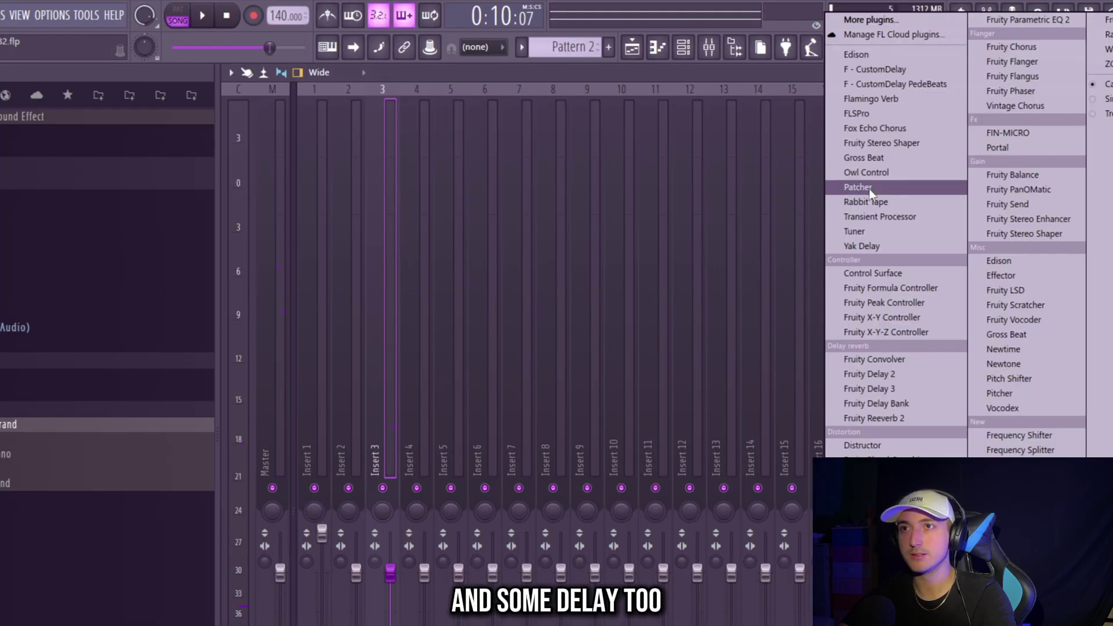
left_click(868, 374)
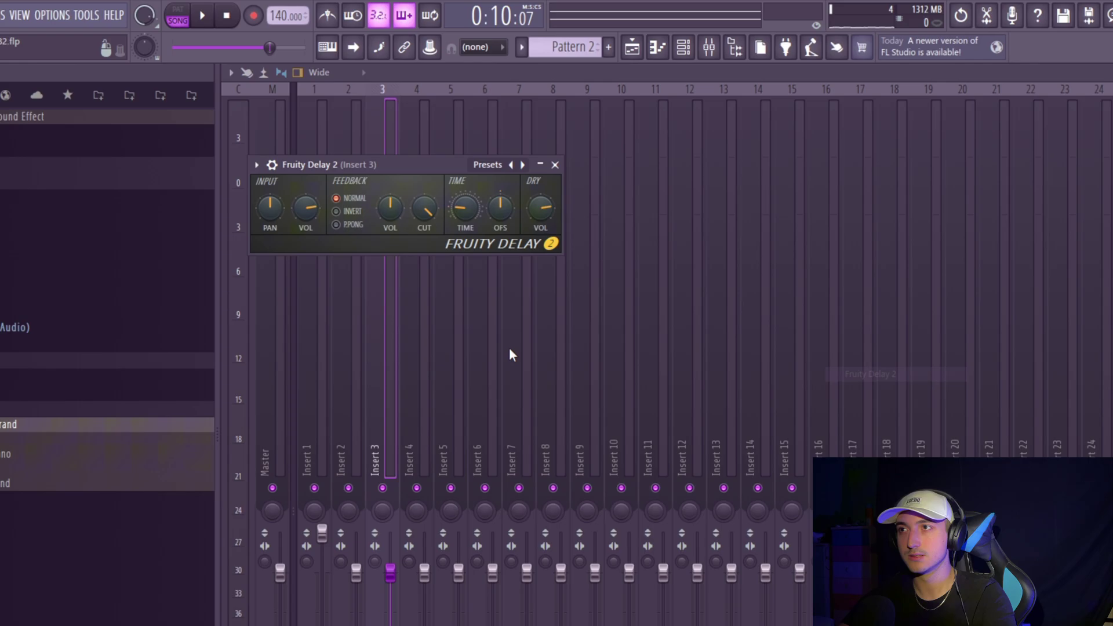
left_click_drag(385, 551, 384, 525)
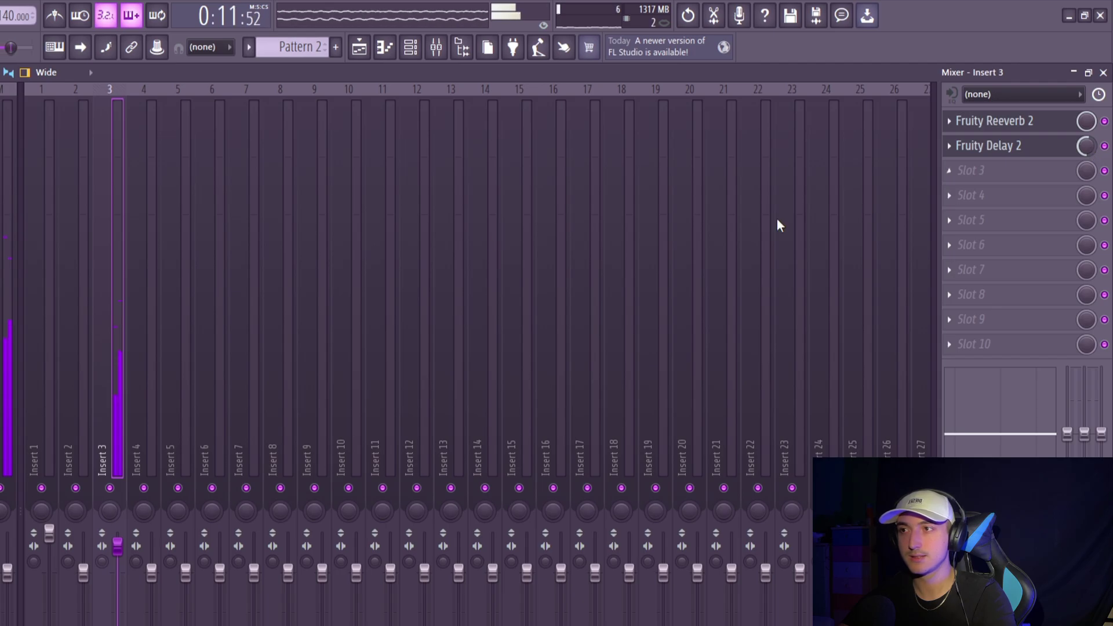
Step: Open the HI HATS folder of the IMPERA Genesis Drum Kit in the sample browser alongside the channel rack
left_click(410, 47)
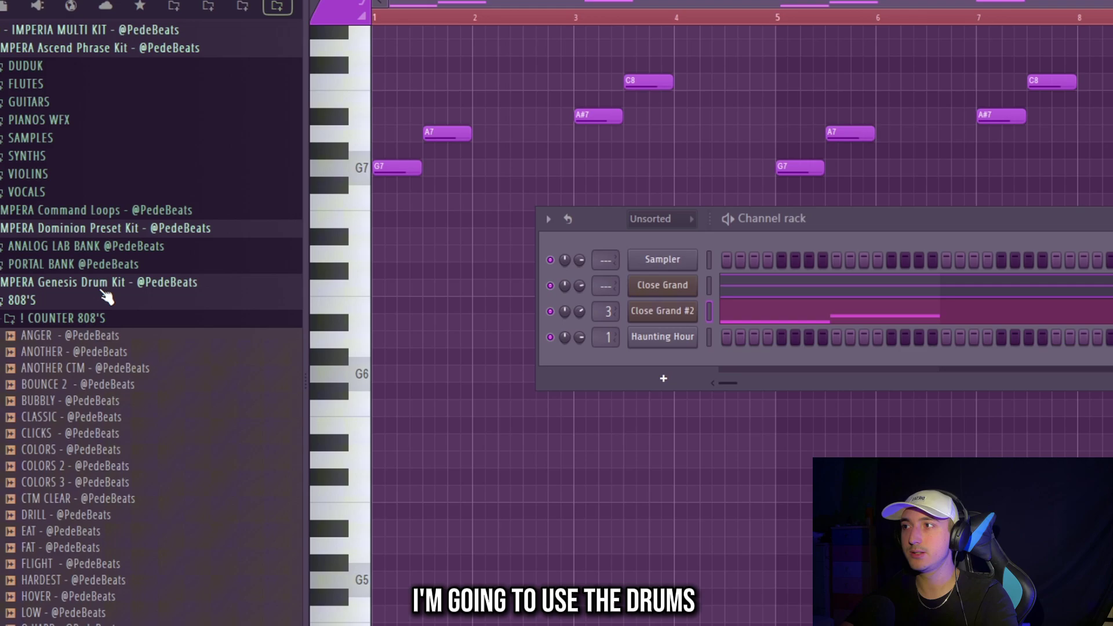
left_click(12, 361)
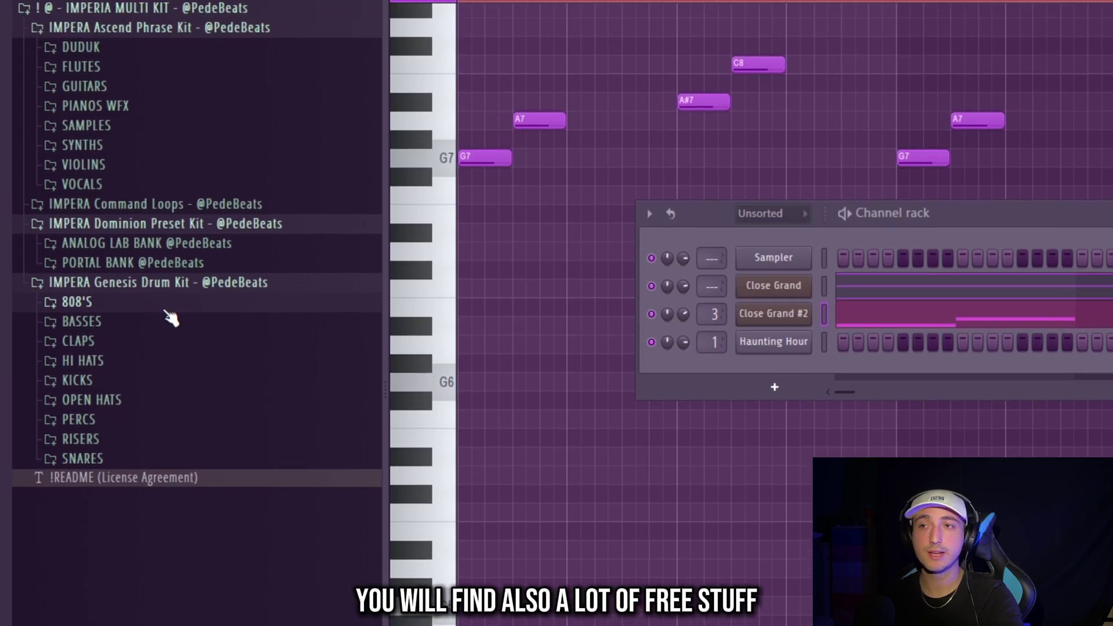
left_click(115, 385)
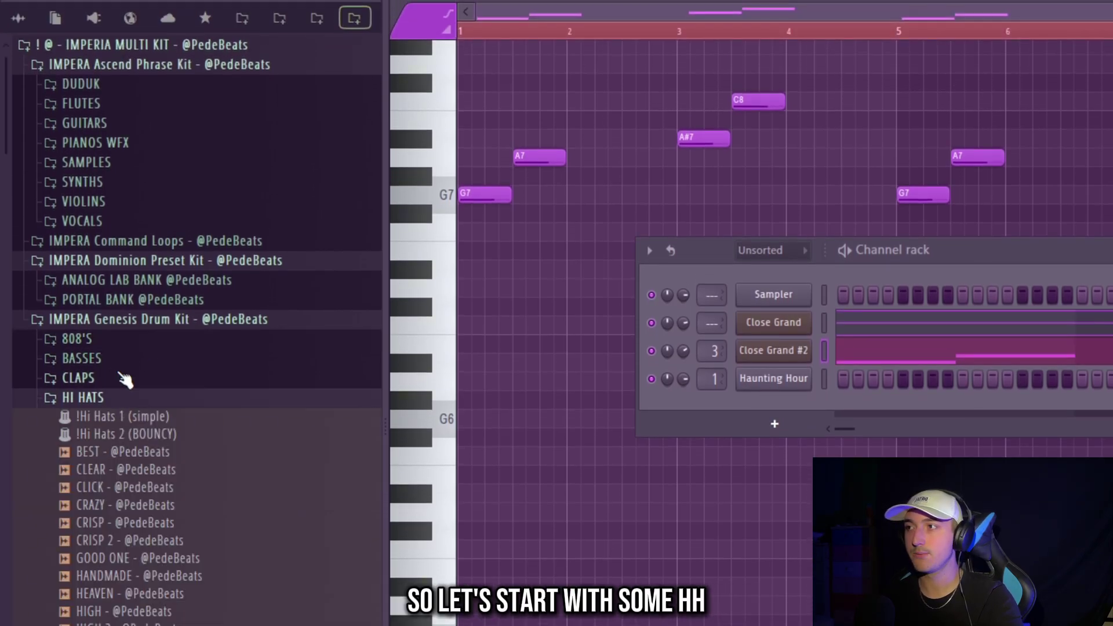
Step: Add the PERFECT 2 hi-hat sample as a new channel and fill it with a hit every 2 steps
scroll(240, 498, "down", 3)
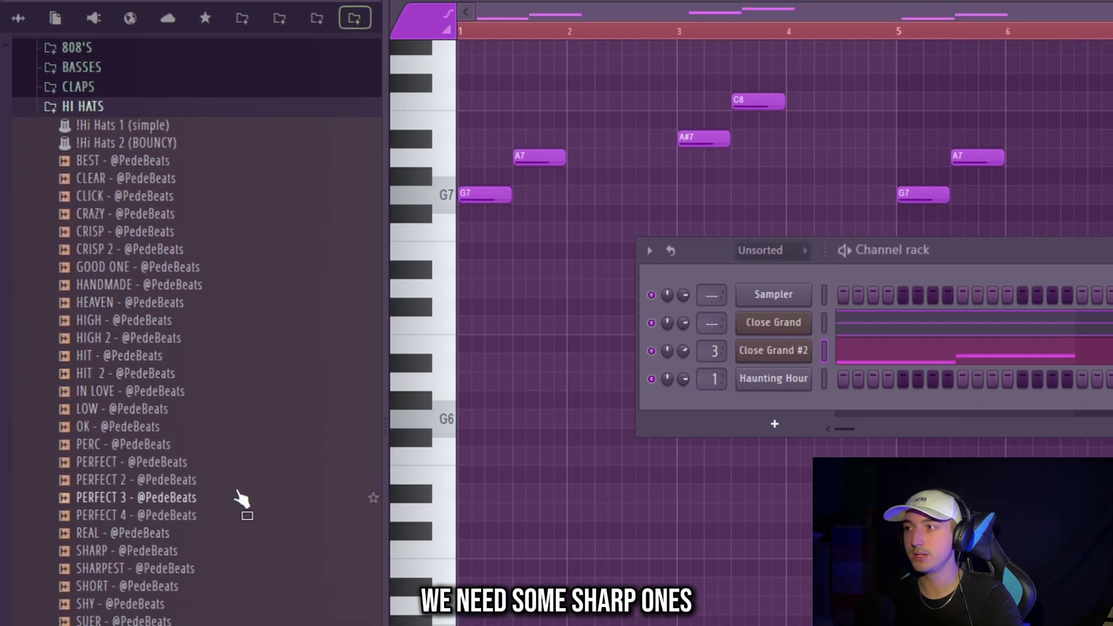
left_click(163, 484)
left_click_drag(145, 479, 792, 415)
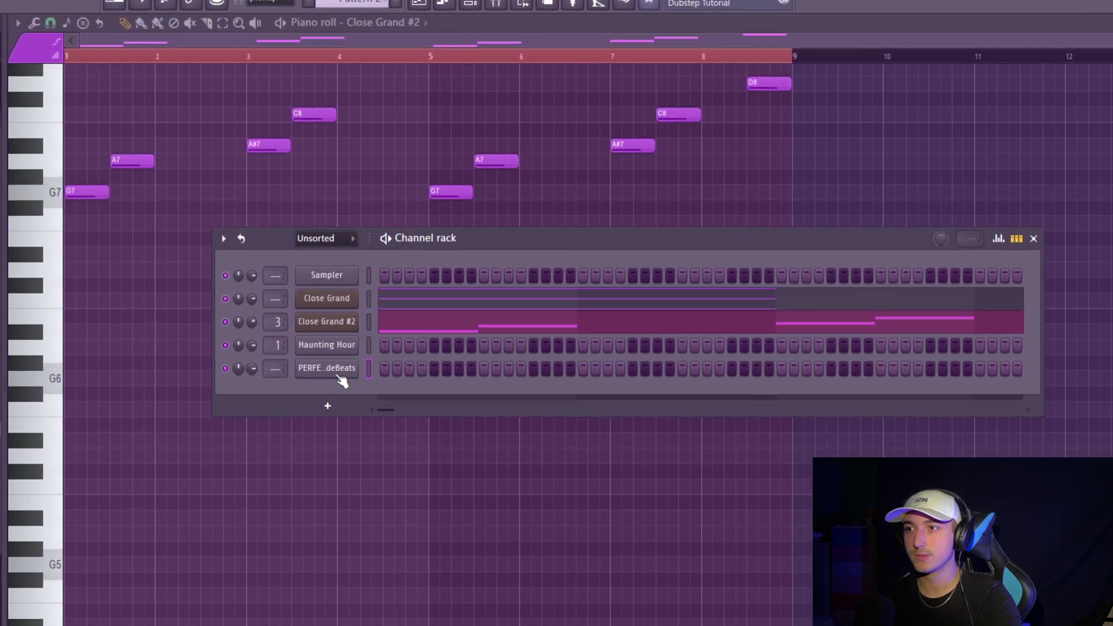
right_click(808, 400)
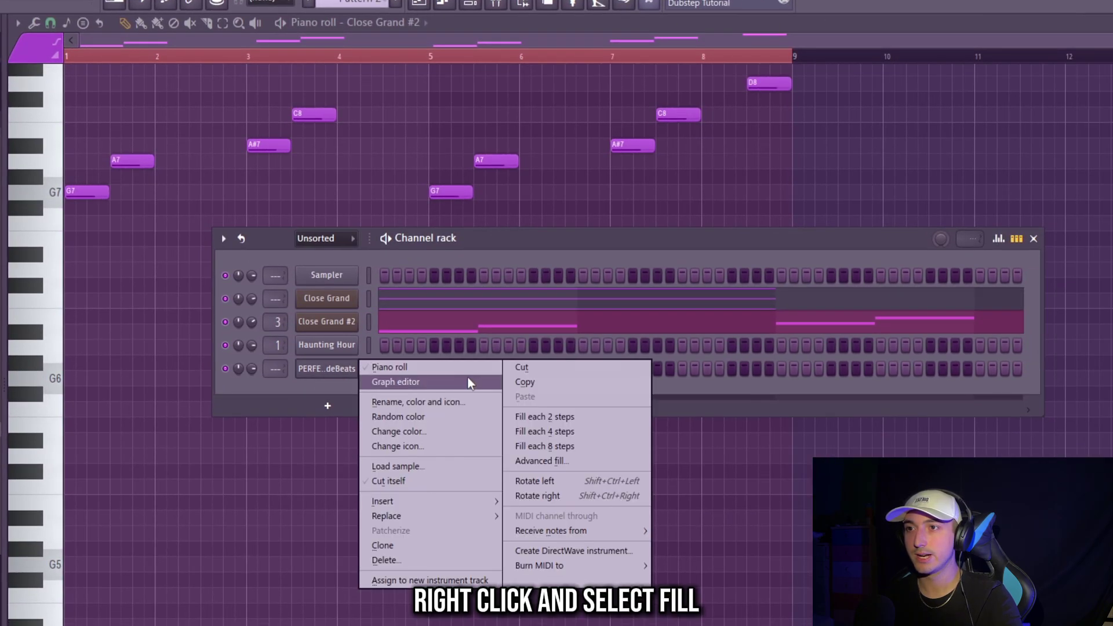
left_click(573, 417)
key("space")
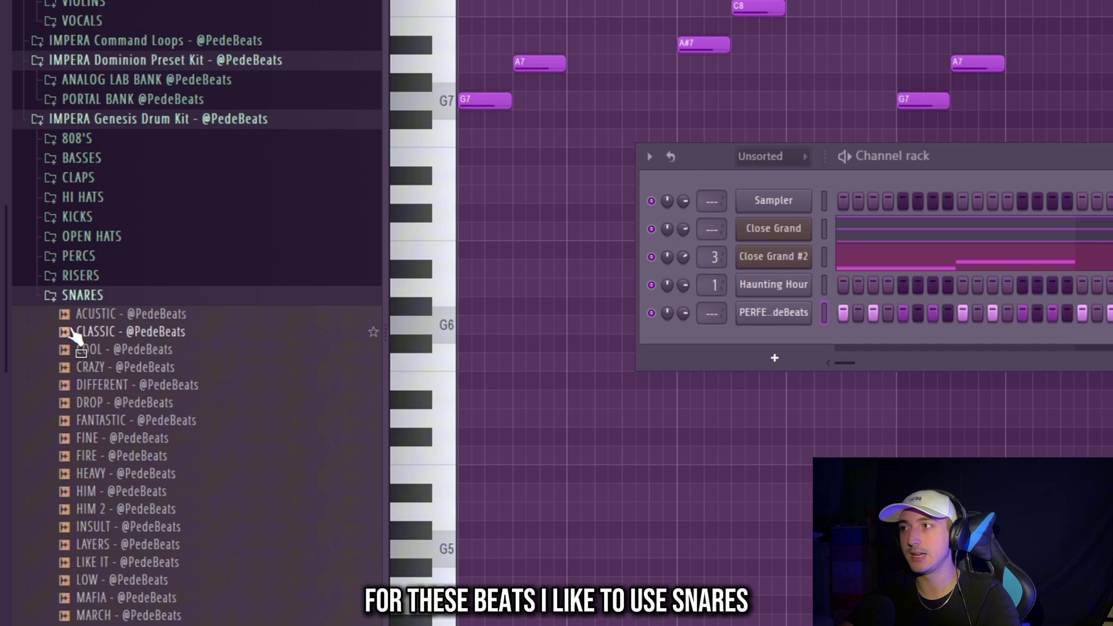
Step: Add the CLASSIC snare with a hit in the middle of bars 1 and 2, and repeat that two-bar pattern through bar 8
left_click_drag(106, 332, 782, 348)
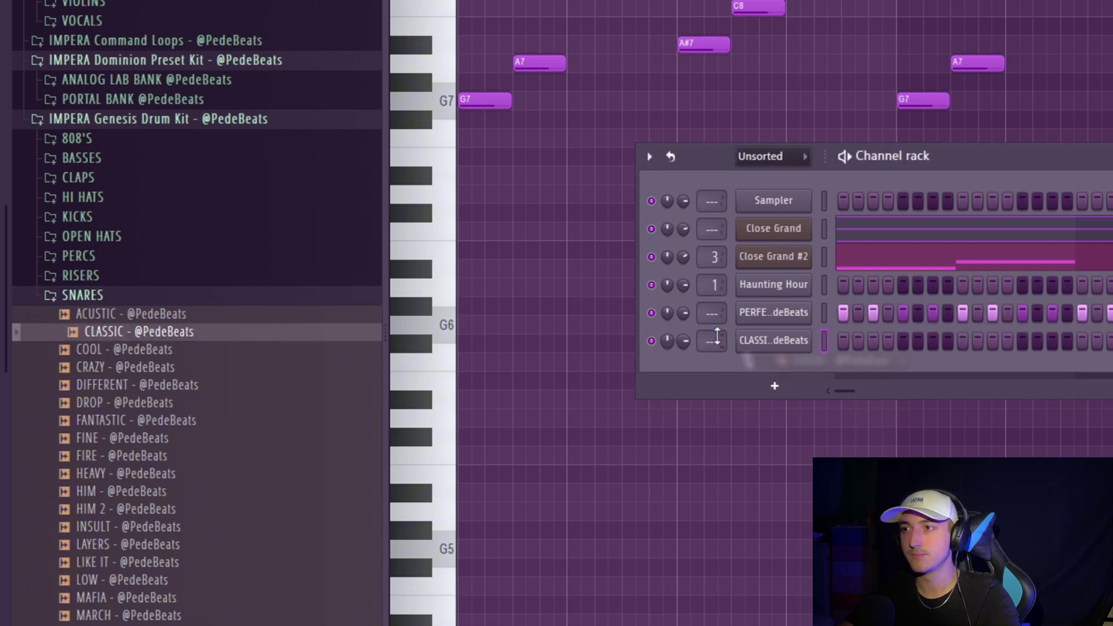
left_click(485, 393)
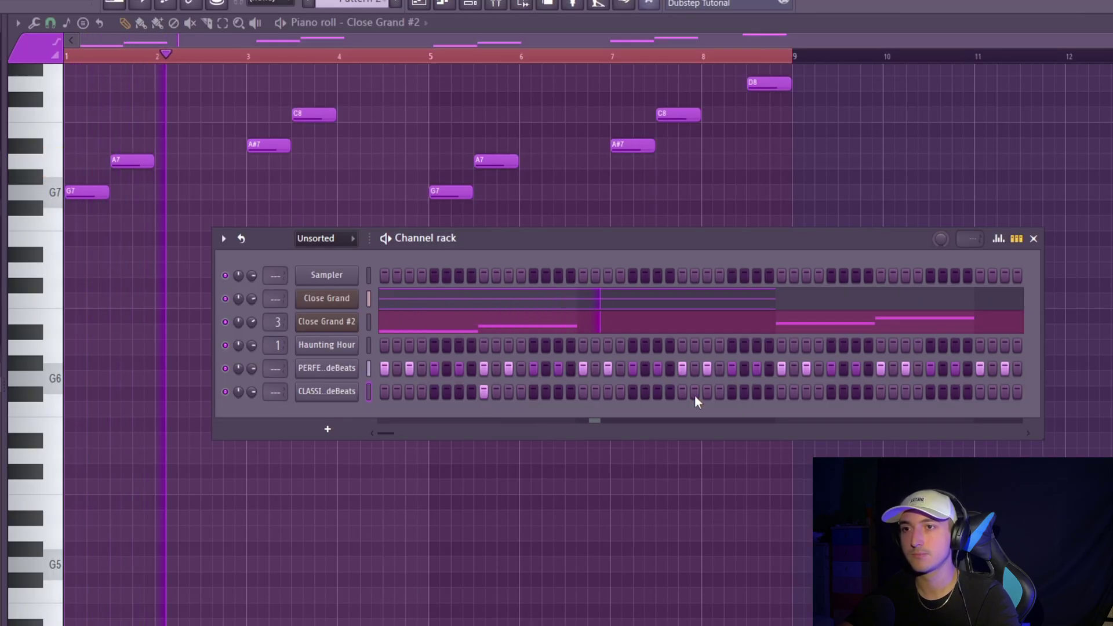
right_click(351, 392)
left_click(382, 389)
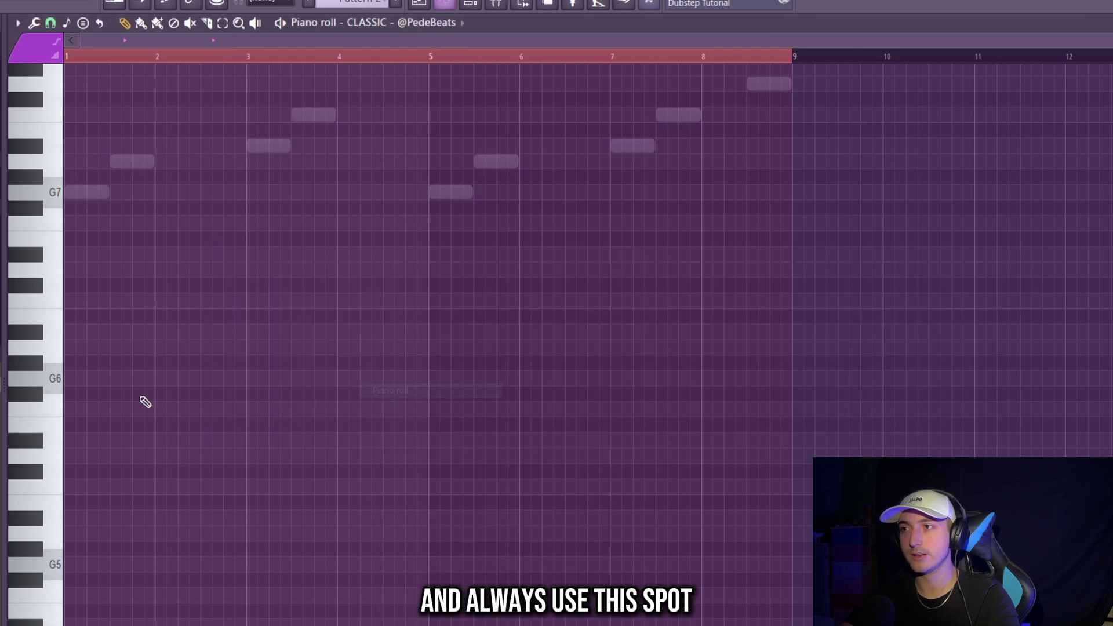
scroll(123, 351, "down", 13)
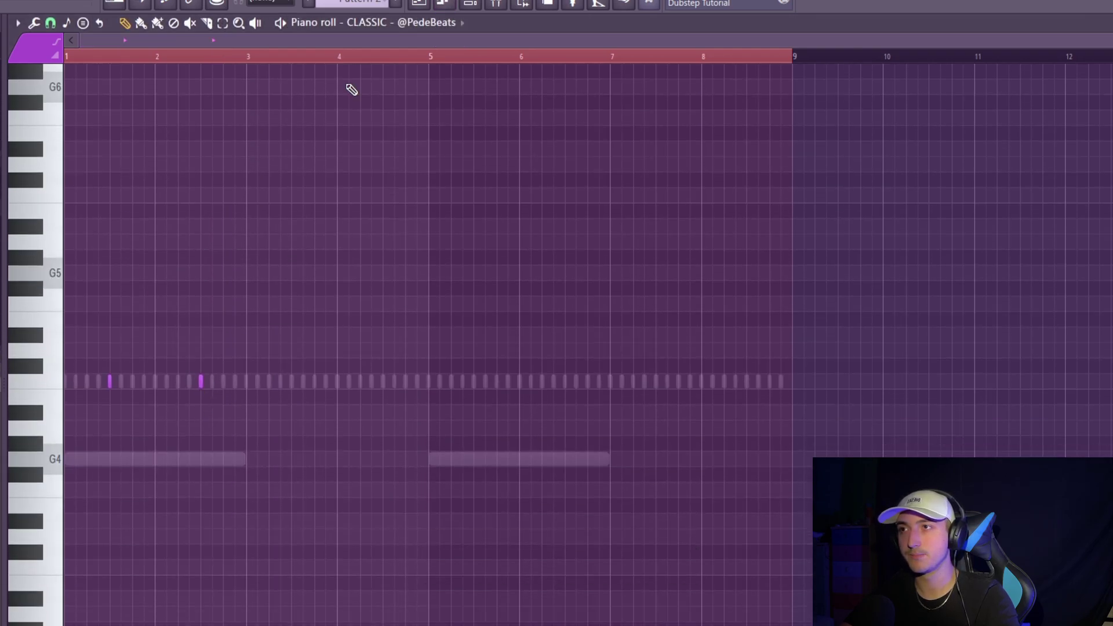
left_click_drag(246, 57, 143, 74)
key("ctrl+b")
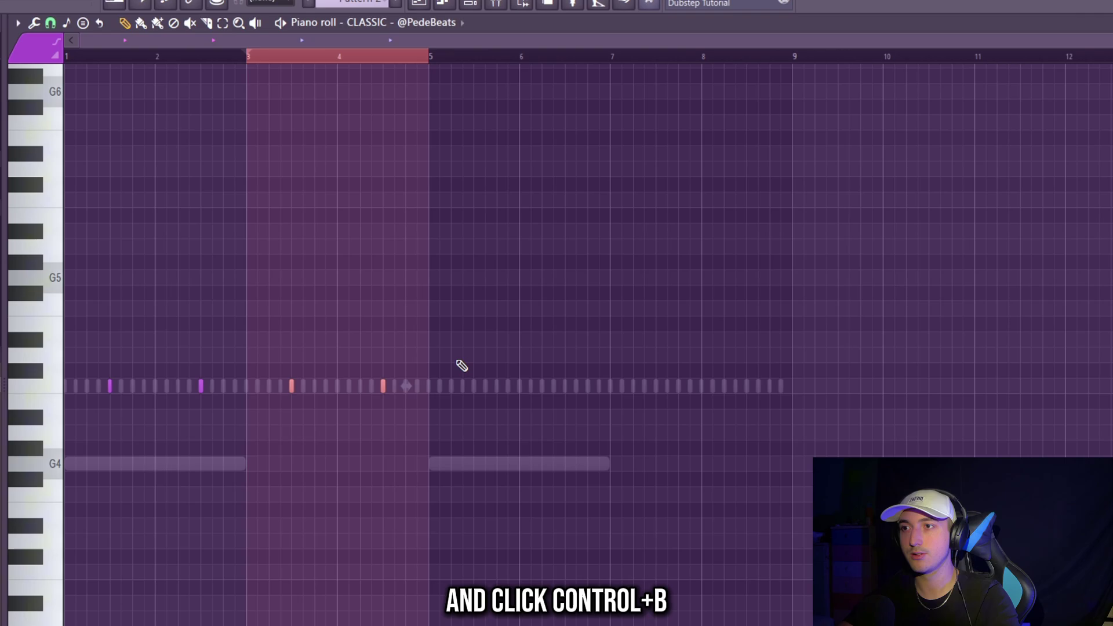
key("ctrl+b")
key("ctrl+b")
key("ctrl+d")
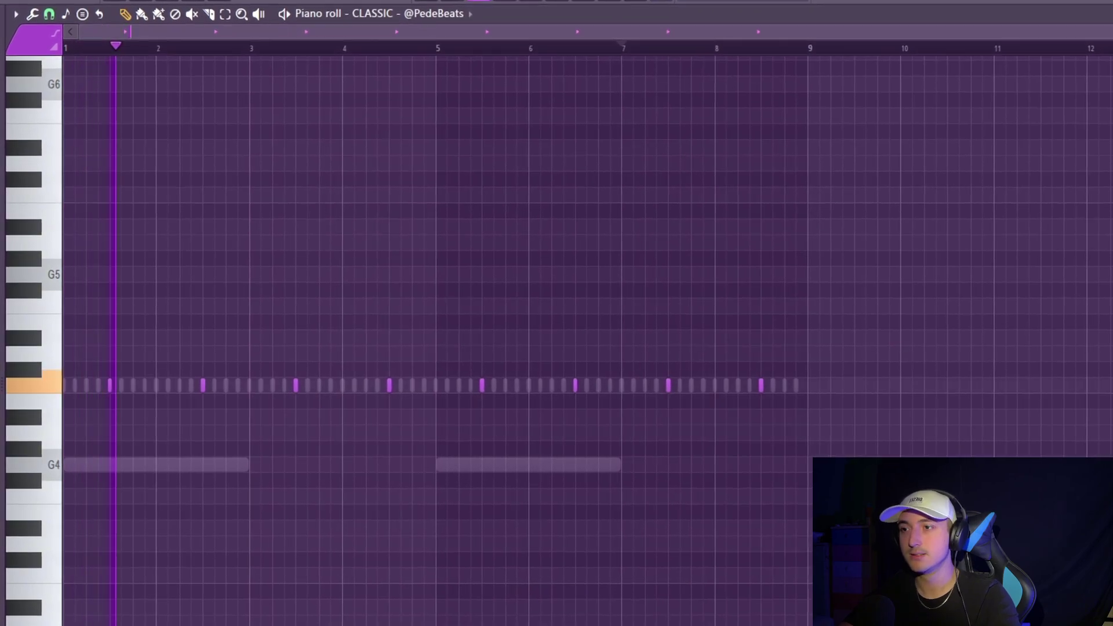
Step: Bring up the PERFECT 2 hi-hat notes in the piano roll and set the snap to 1/3 step
key("F6")
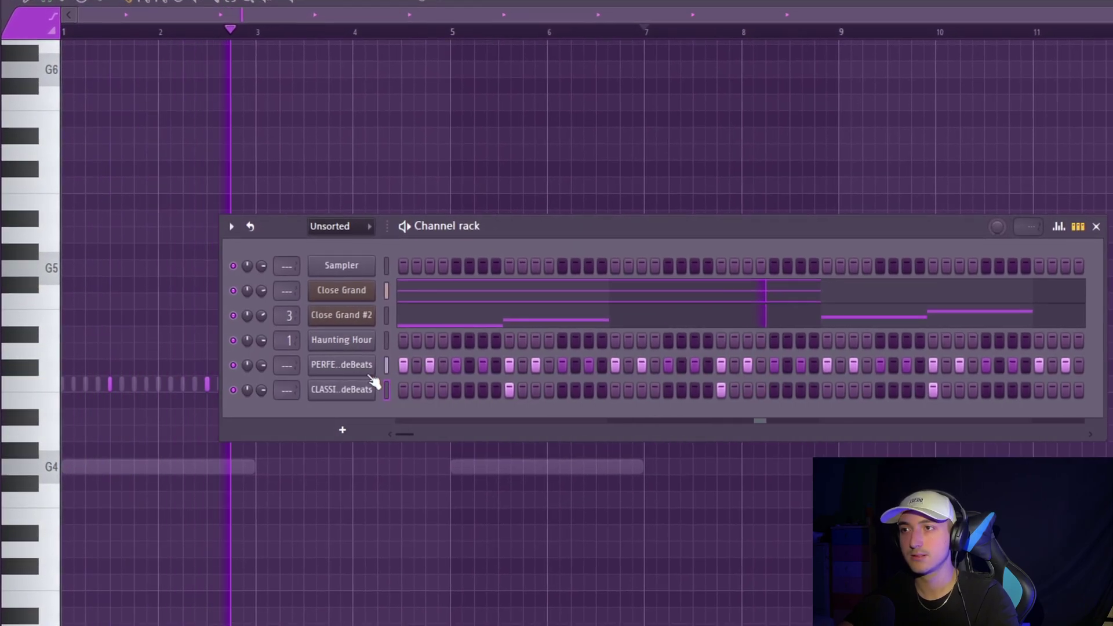
right_click(366, 362)
left_click(409, 362)
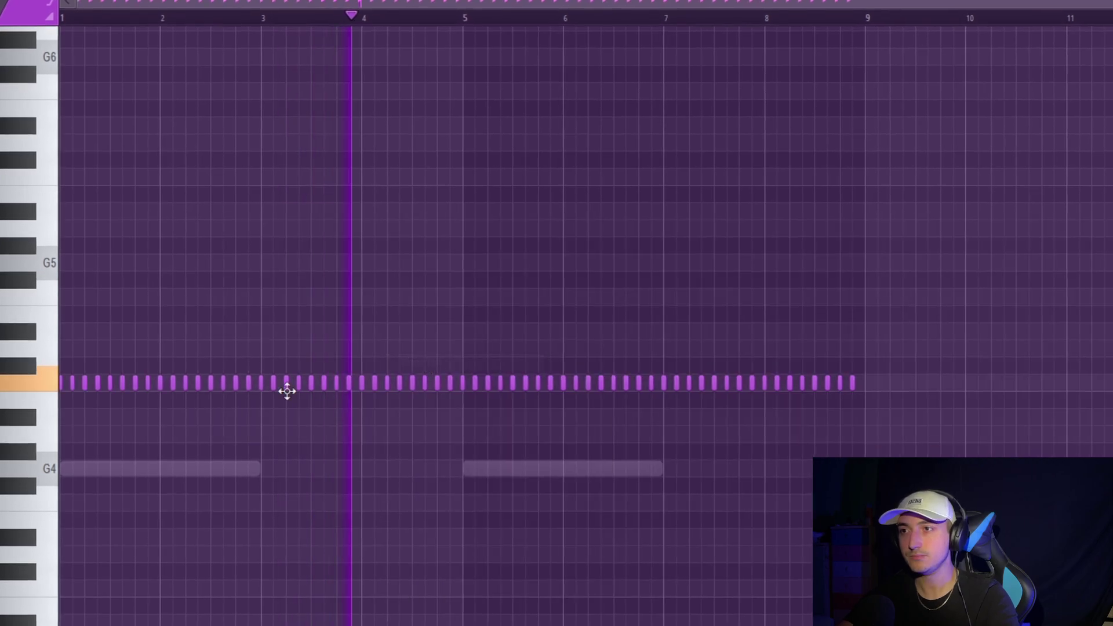
key("space")
scroll(223, 424, "up", 3)
scroll(614, 472, "up", 2)
scroll(53, 366, "down", 3)
scroll(301, 310, "up", 2)
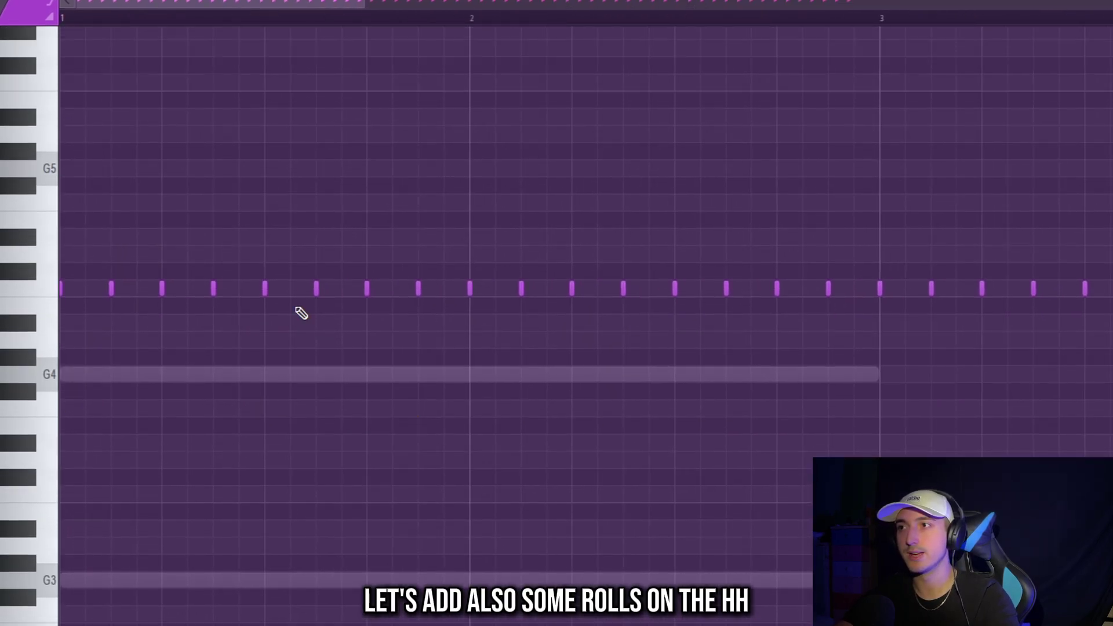
left_click(50, 23)
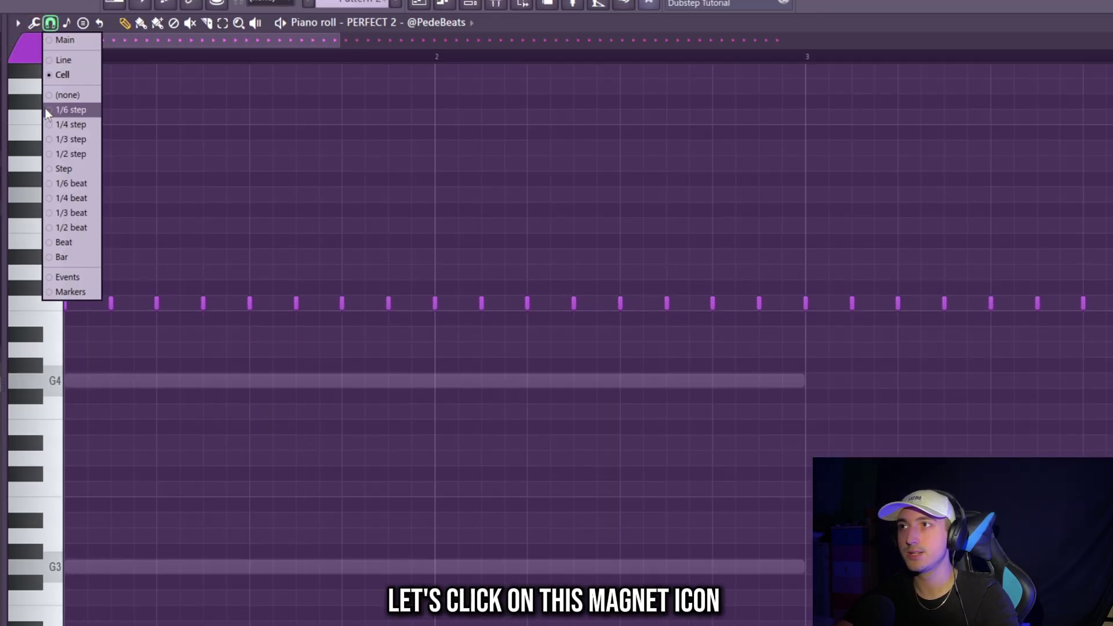
left_click(64, 142)
Step: Add a roll of three 1/3-step hi-hat notes after the first hit of bar 1, with gradually falling velocities
scroll(65, 301, "up", 5)
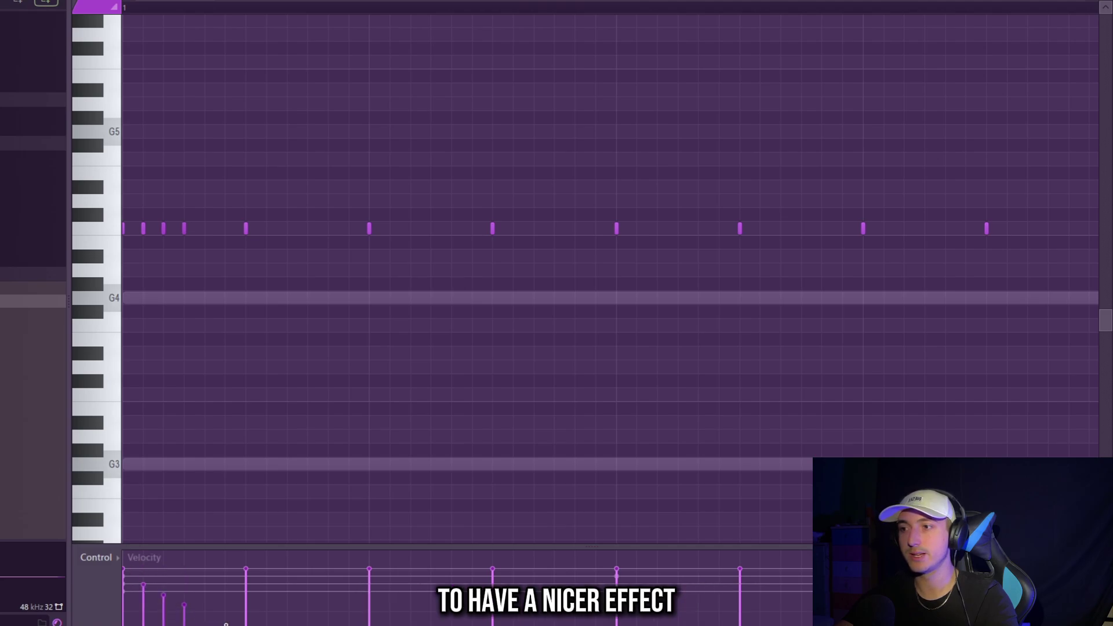
left_click_drag(244, 617, 252, 618)
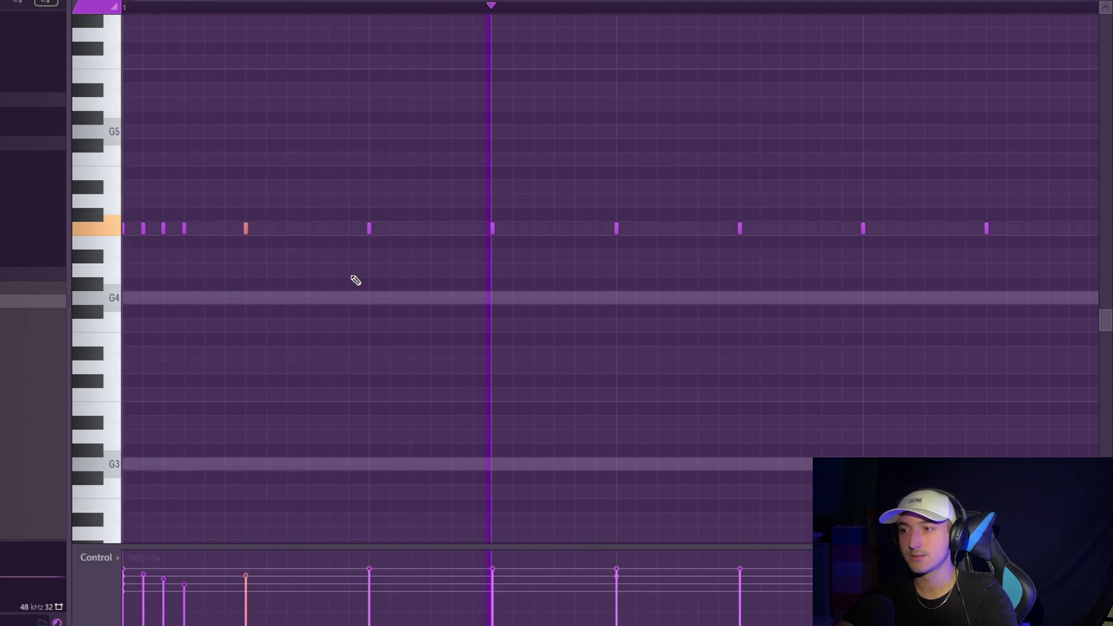
scroll(355, 281, "down", 4)
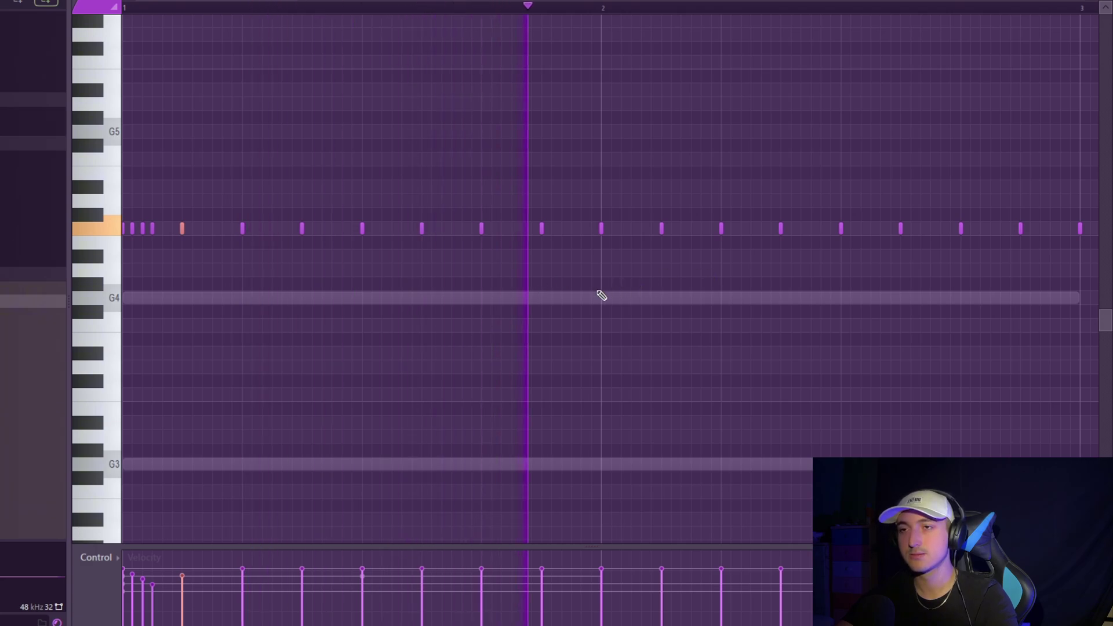
key("space")
Step: Add a lower hi-hat roll on G4 at beat 2 of bar 2, four notes 1/3 step apart plus a closing note, with reduced velocity
scroll(708, 308, "up", 1)
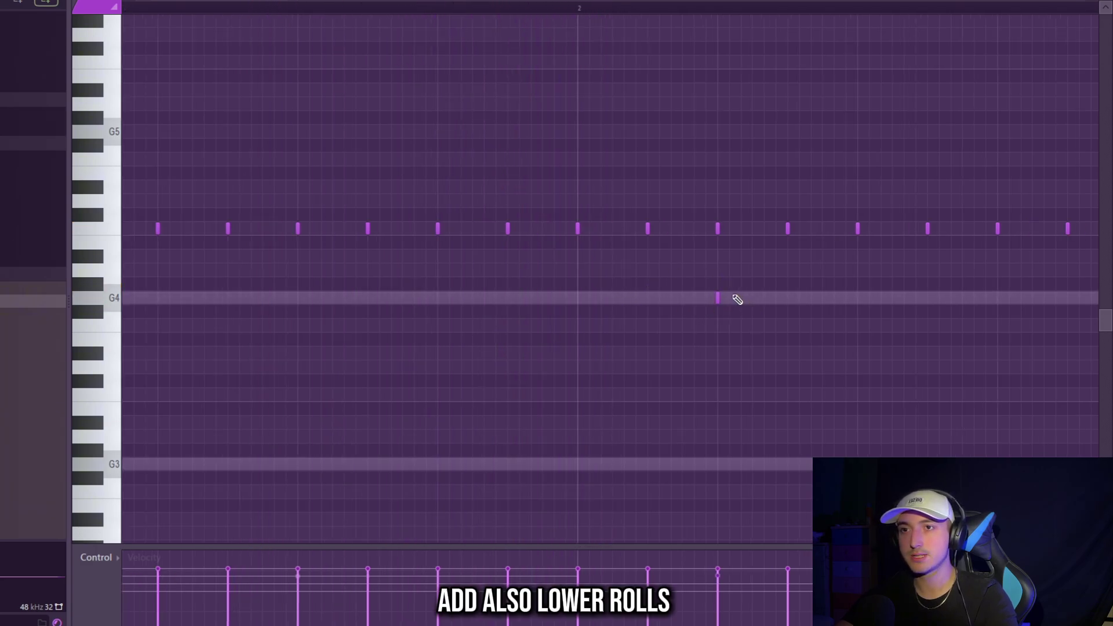
left_click(730, 298)
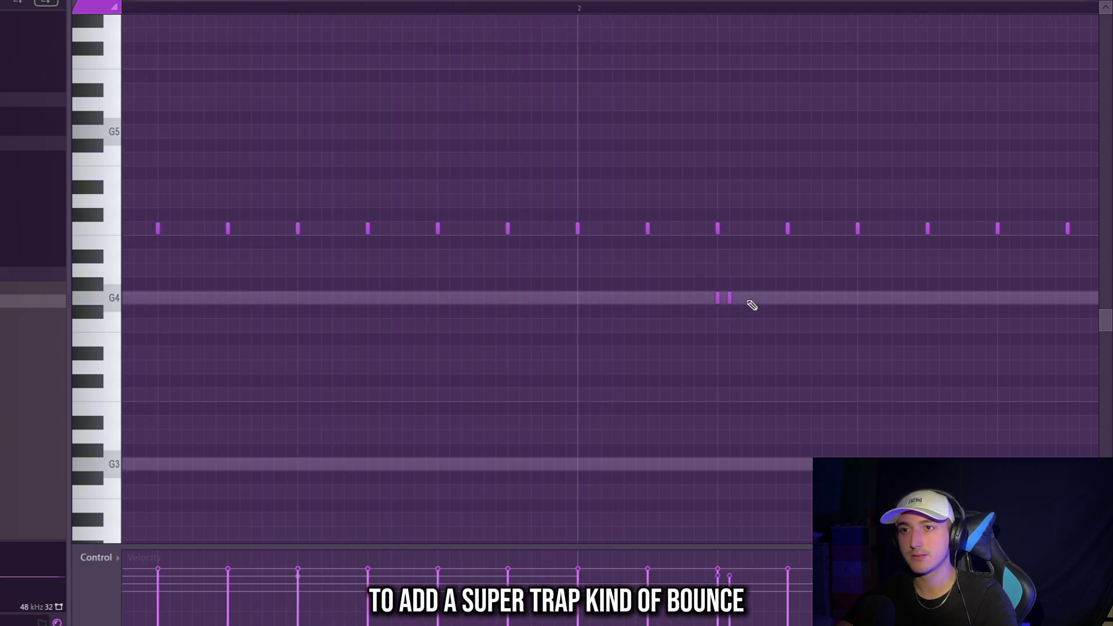
left_click(787, 299)
scroll(855, 330, "down", 1)
key("space")
left_click_drag(925, 345, 641, 293)
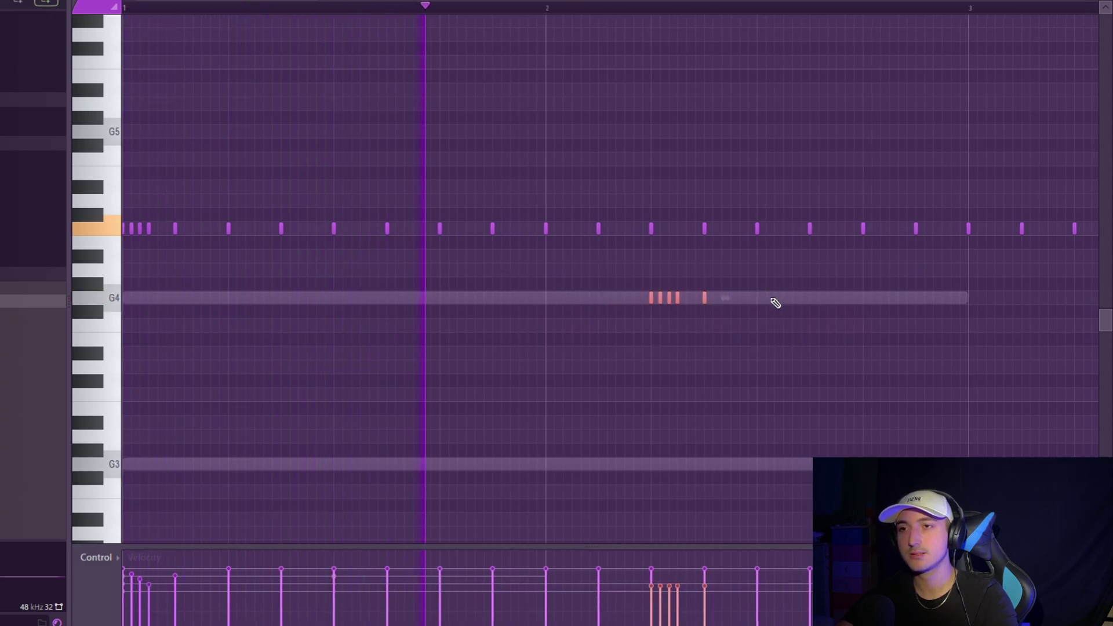
key("space")
scroll(633, 323, "down", 2)
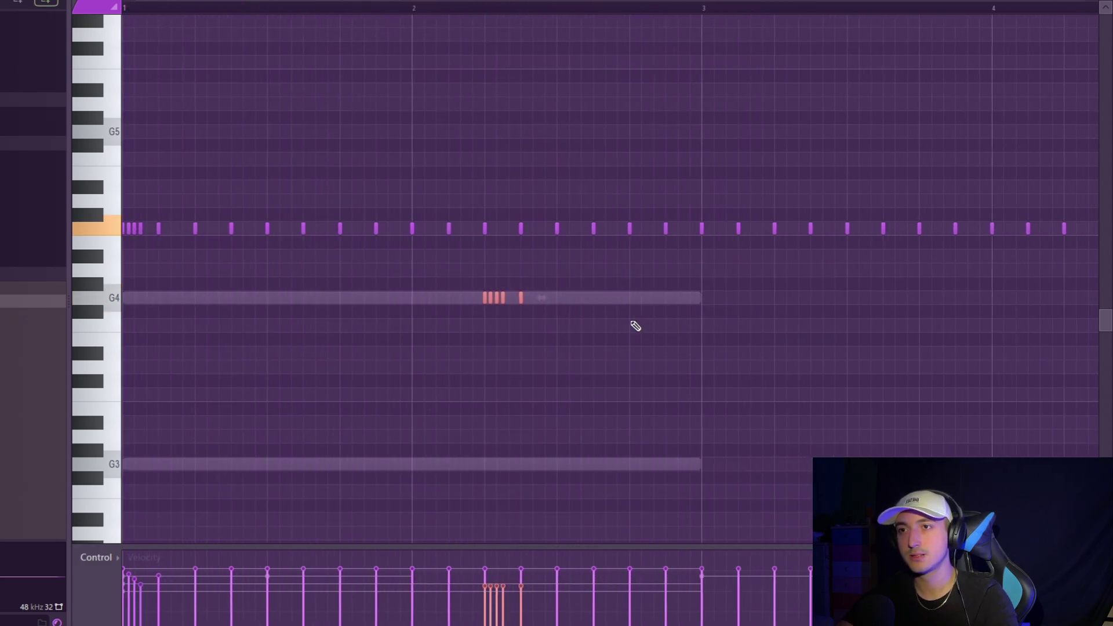
scroll(633, 322, "up", 3)
scroll(566, 272, "down", 2)
left_click_drag(561, 358, 385, 280)
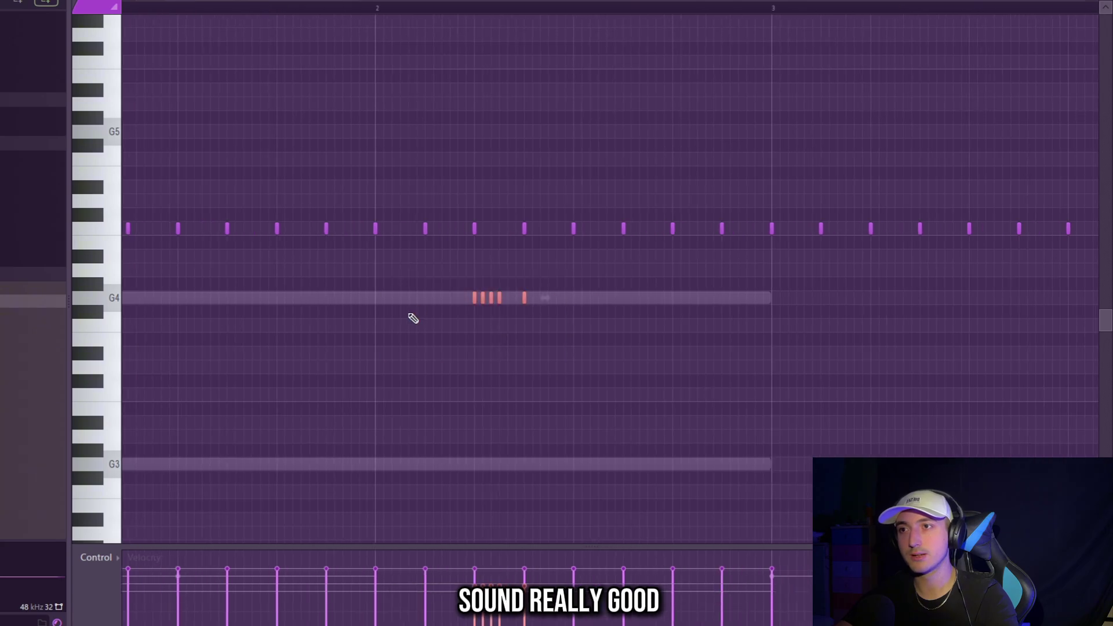
key("space")
Step: Delete the hi-hat notes in bars 3 to 8 and repeat the two-bar pattern with its rolls through bar 8
scroll(701, 325, "down", 5)
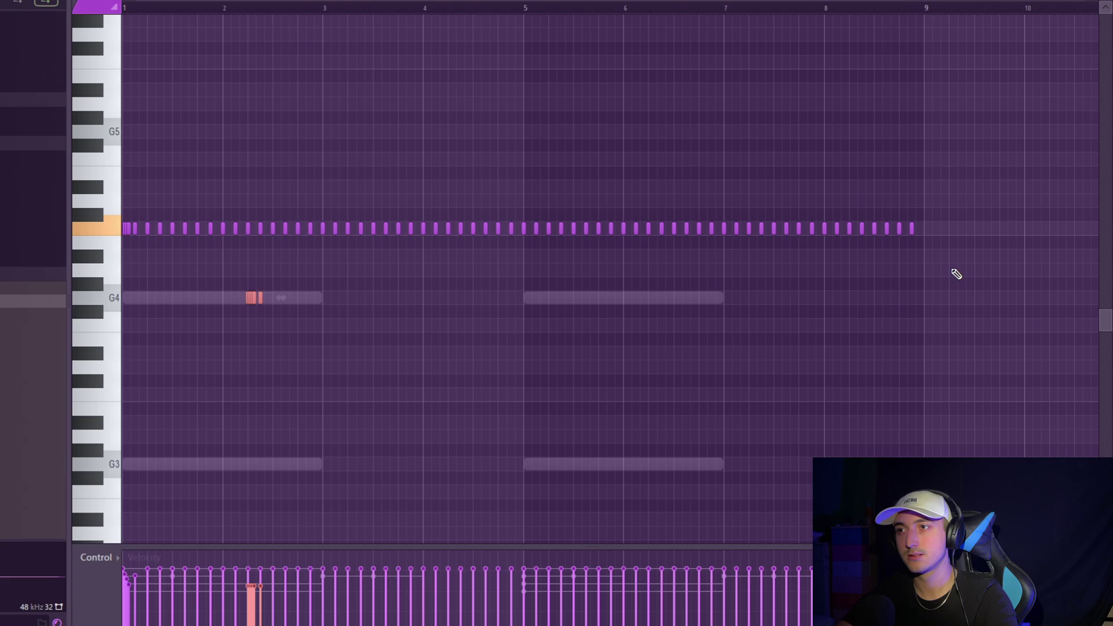
left_click_drag(919, 277, 325, 138)
key("Delete")
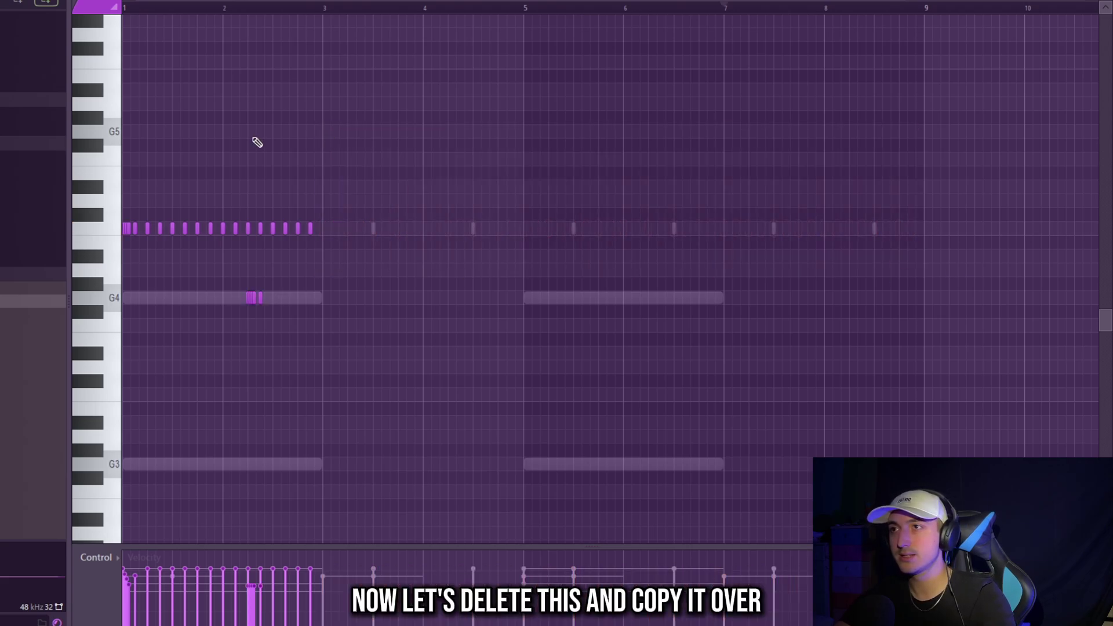
key("ctrl+a")
key("ctrl+b")
key("ctrl+b")
key("ctrl+b")
left_click(807, 16)
key("space")
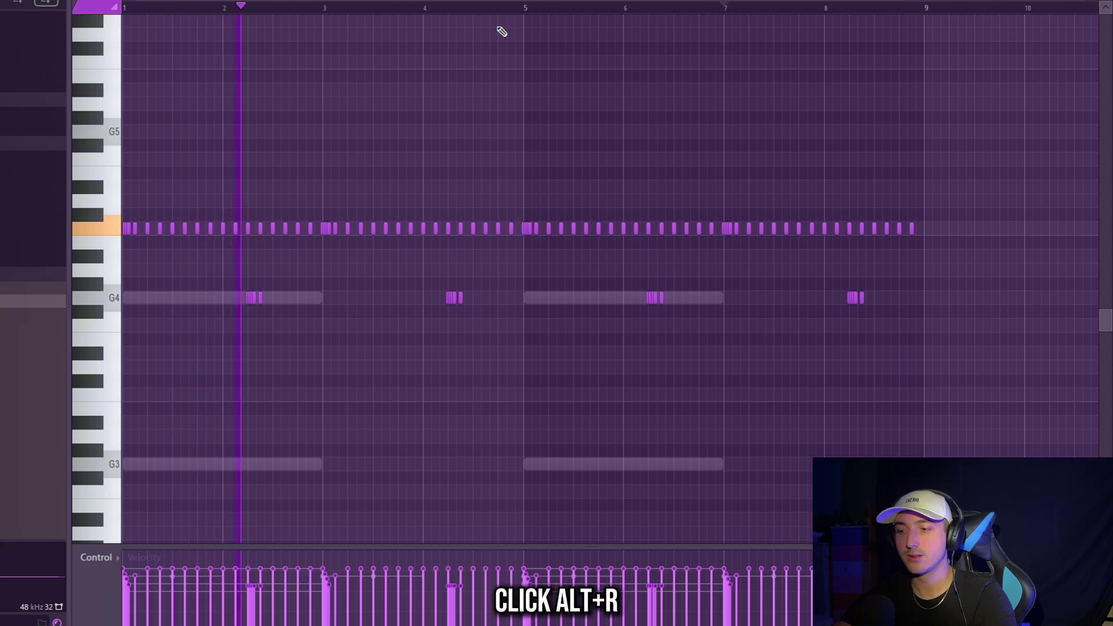
Step: Randomize the panning and velocity levels of all the hi-hat notes
key("alt+r")
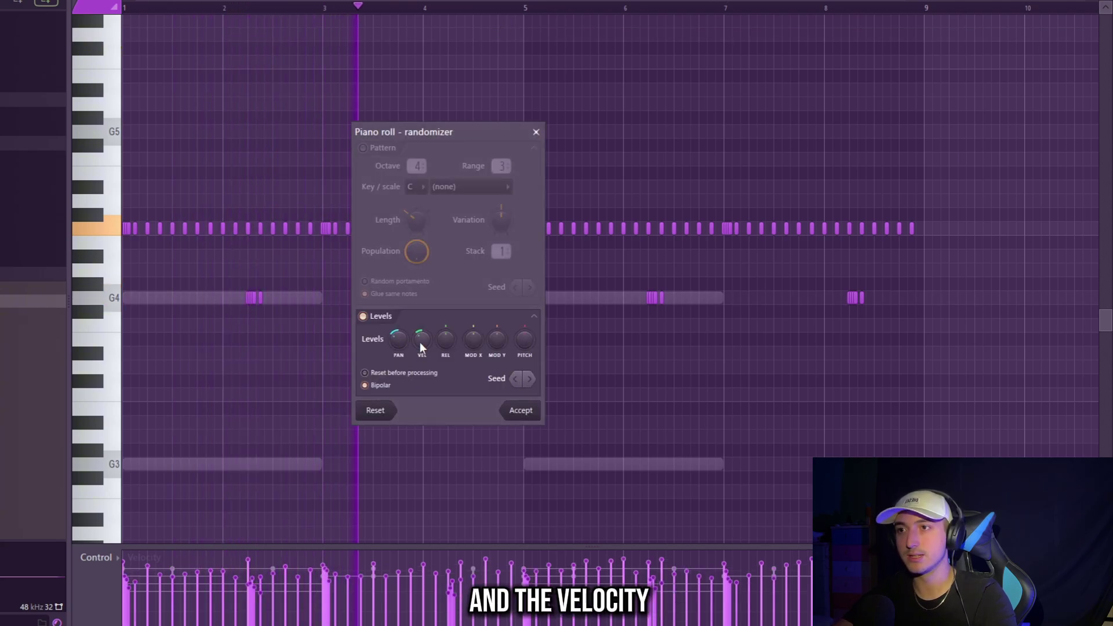
left_click(521, 411)
key("ctrl+a")
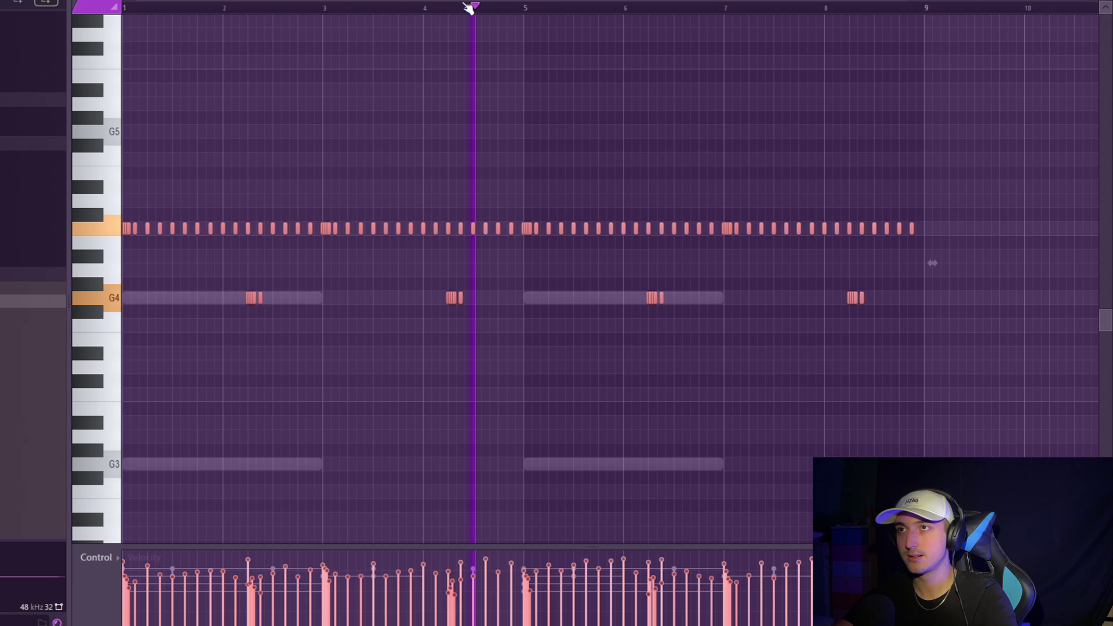
Step: Add the SPINZ 808 sample as a new channel and enable Cut itself on it
key("F6")
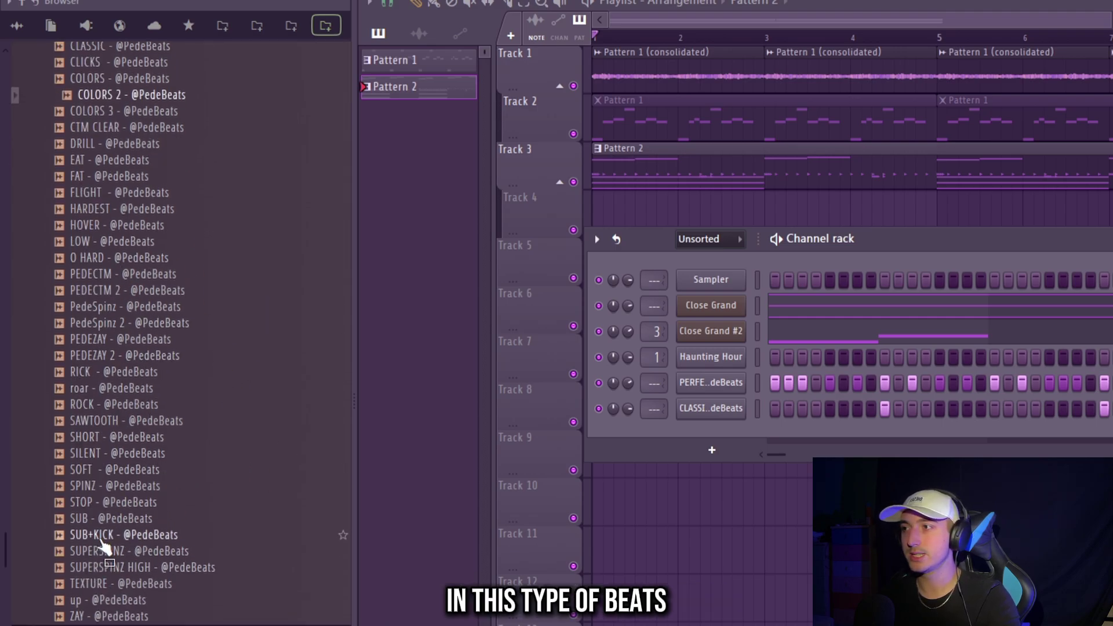
left_click(85, 491)
left_click_drag(83, 491, 723, 452)
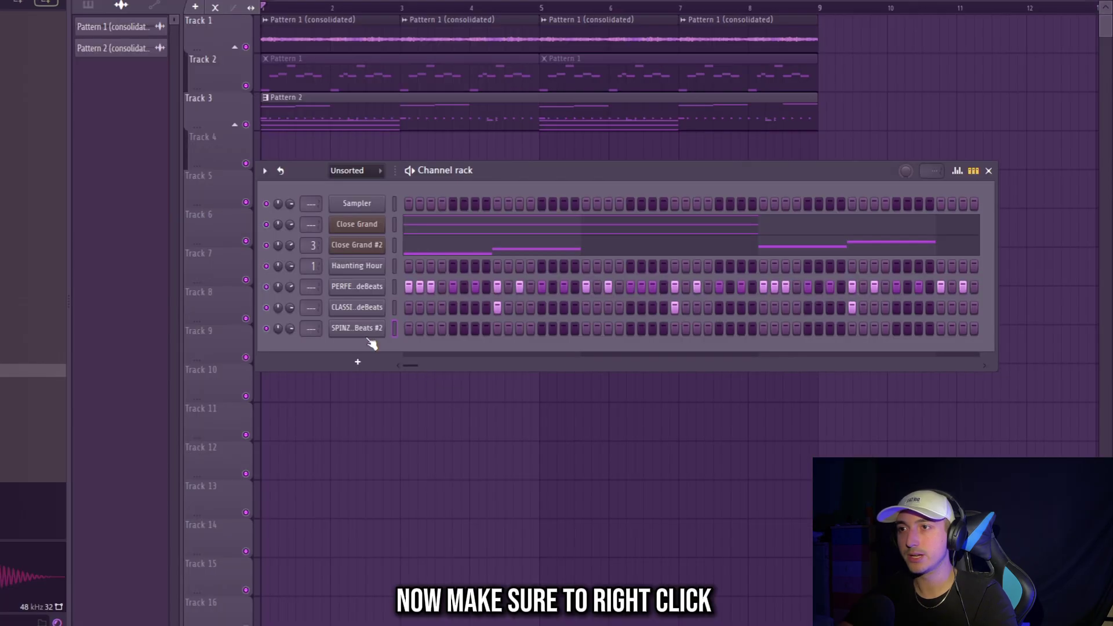
right_click(364, 328)
left_click(421, 432)
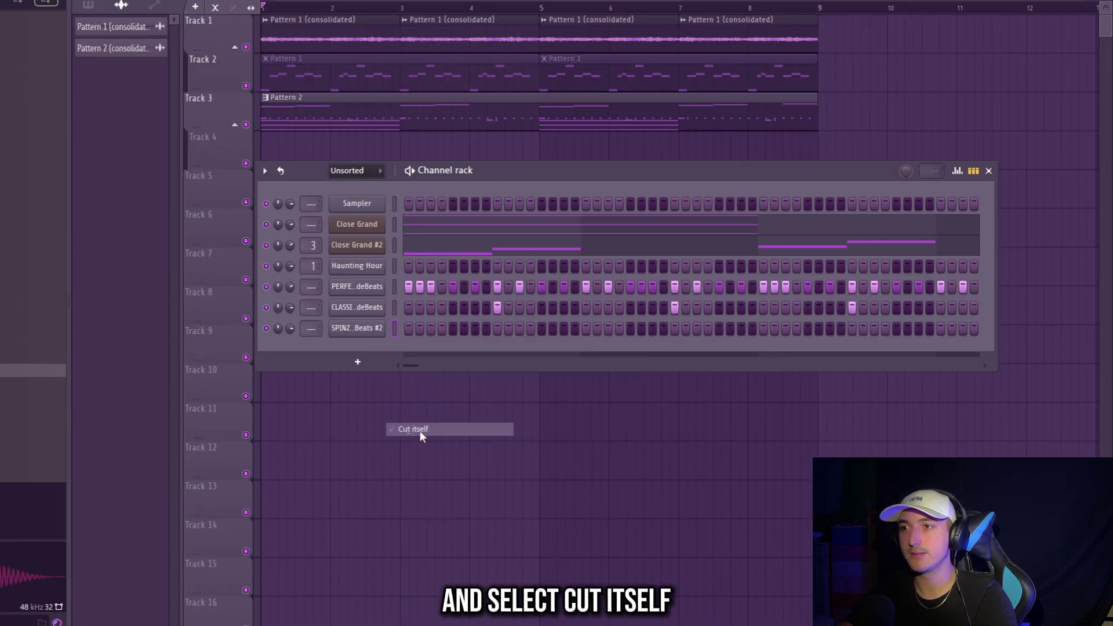
right_click(365, 330)
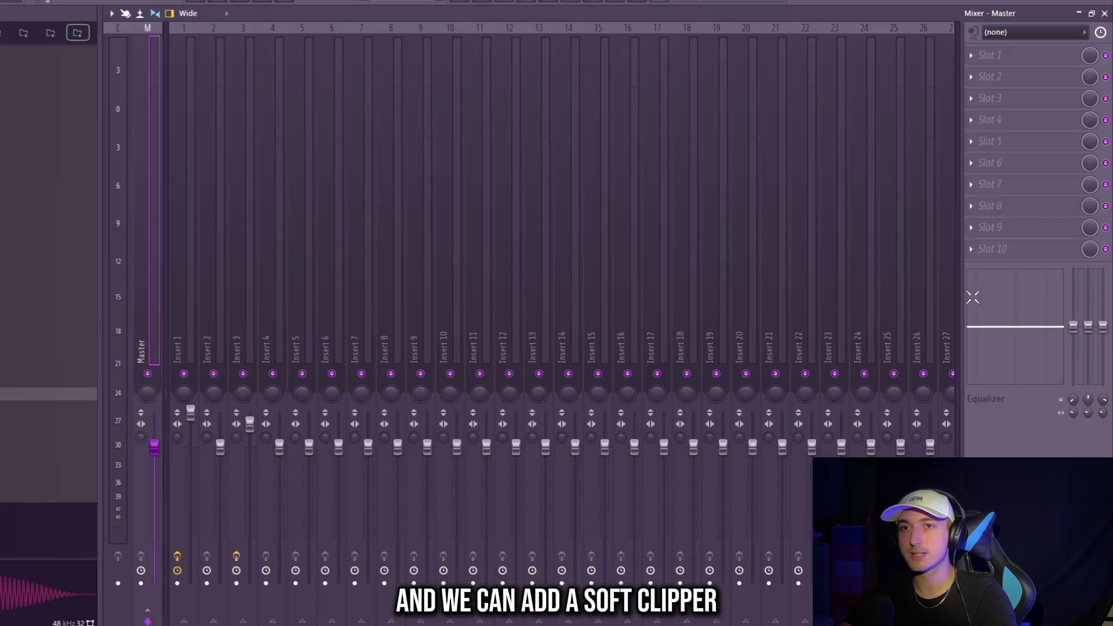
Step: Load Fruity Soft Clipper in slot 10 of the Master track
left_click(988, 249)
mouse_move(985, 265)
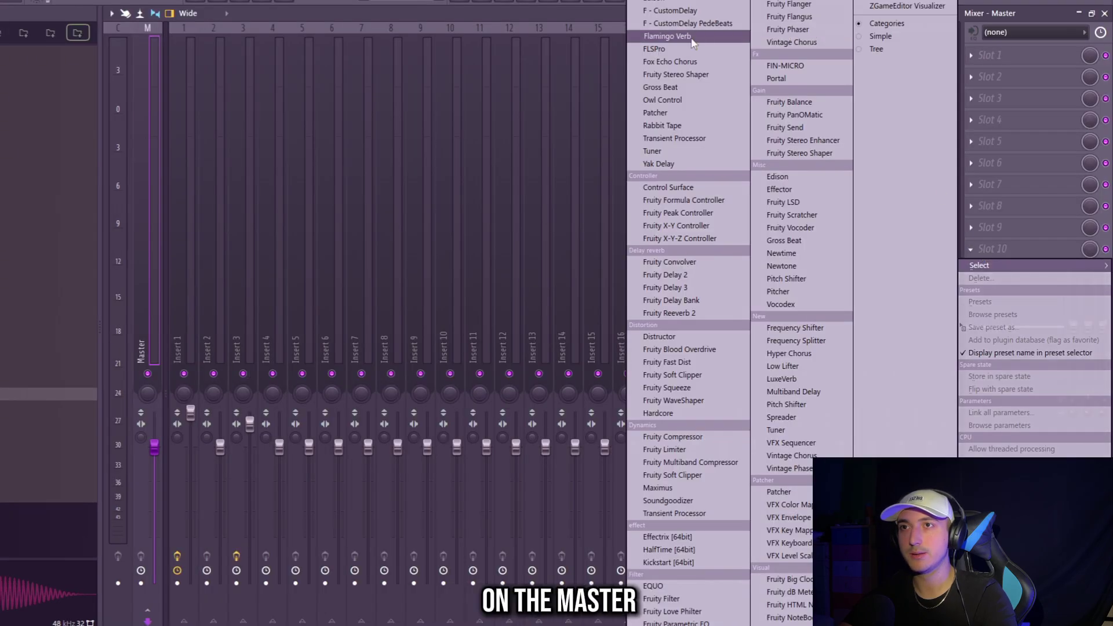
left_click(672, 375)
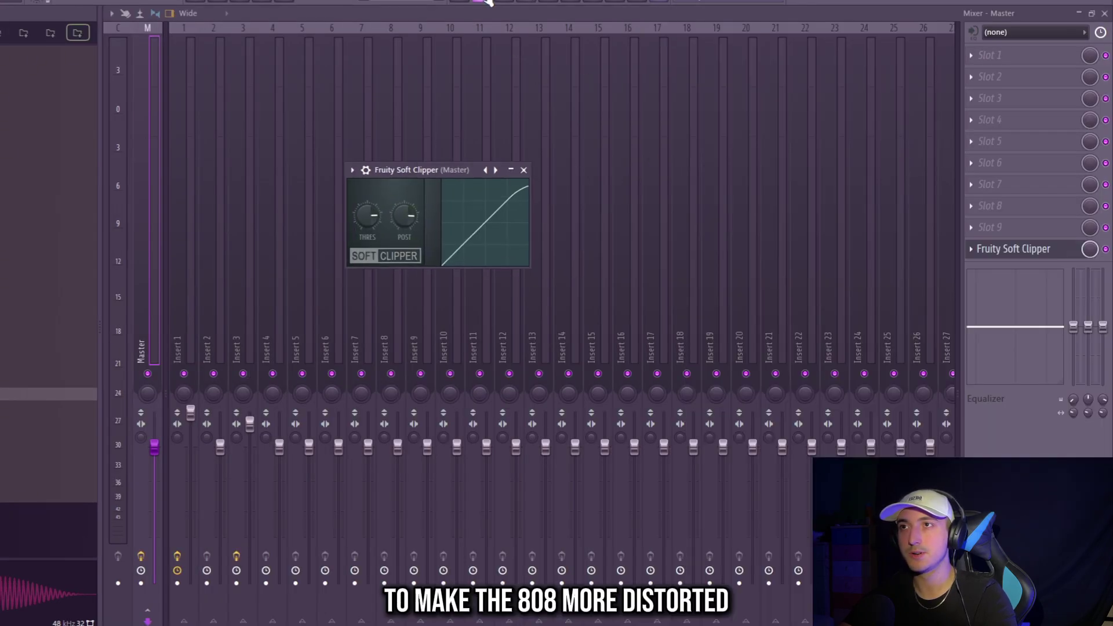
Step: Place 808 notes on G5 at the start and on beat 4 of bar 1 in the SPINZ channel's piano roll
key("F6")
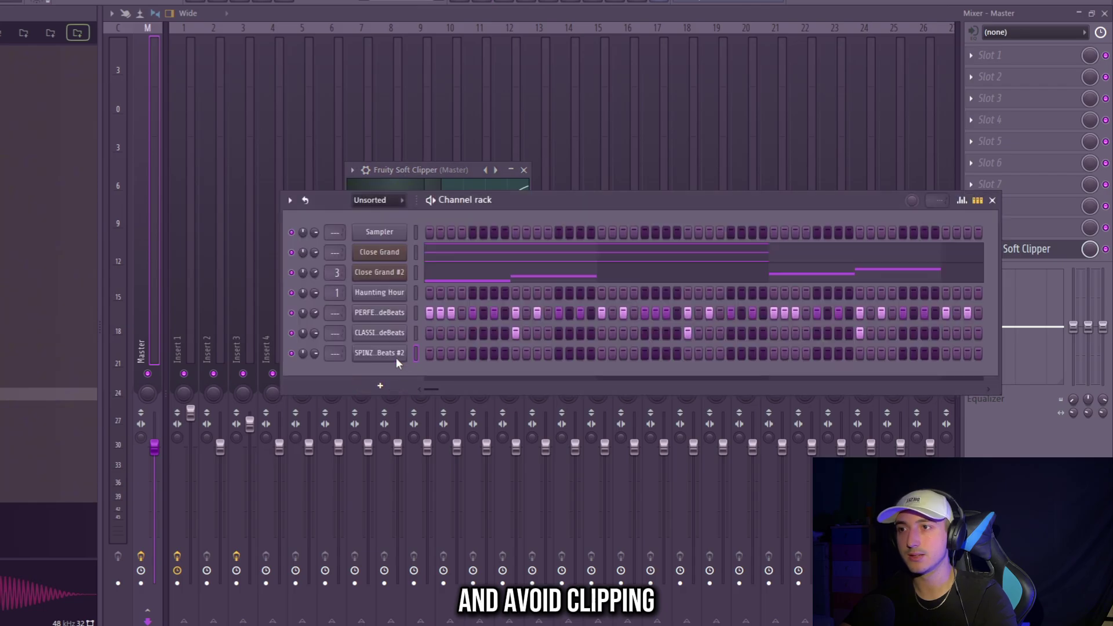
left_click(396, 357)
key("ctrl+Up")
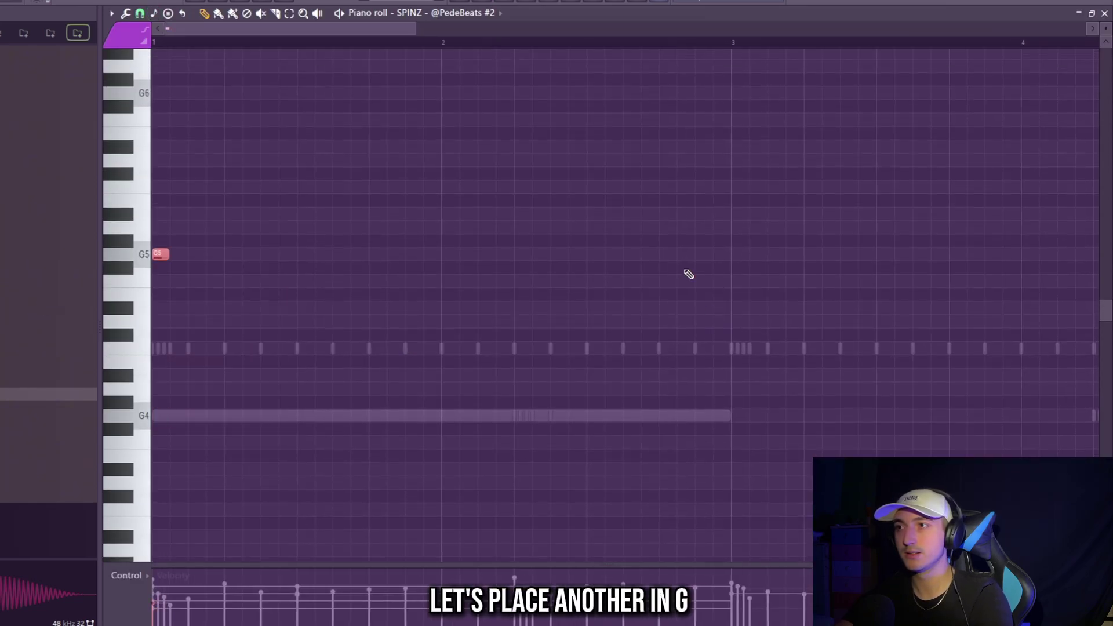
key("ctrl+a")
key("space")
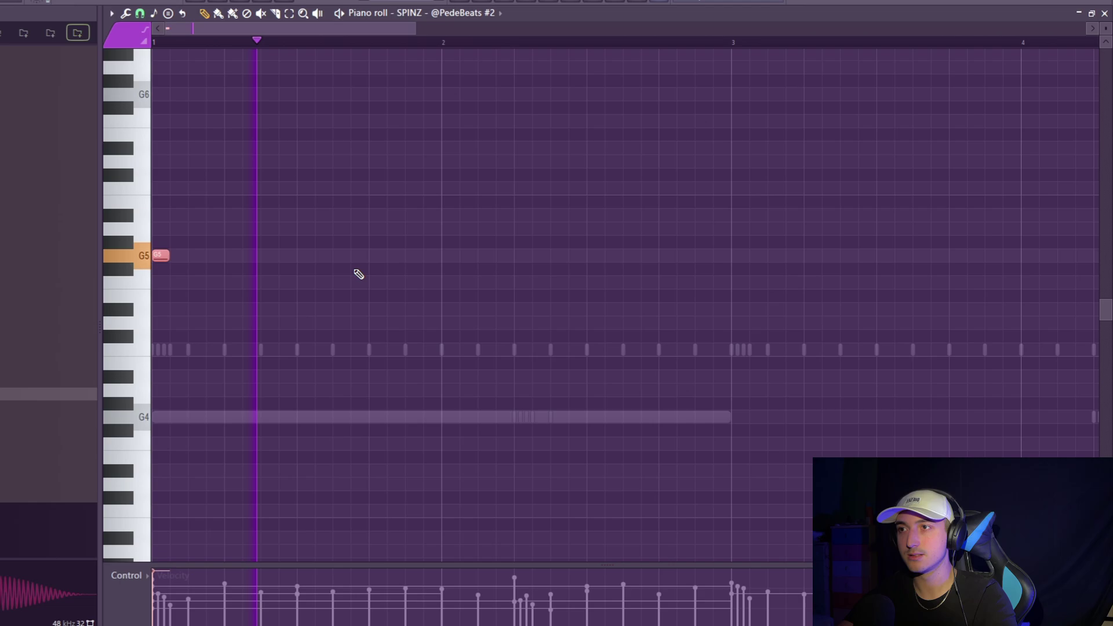
left_click(373, 255)
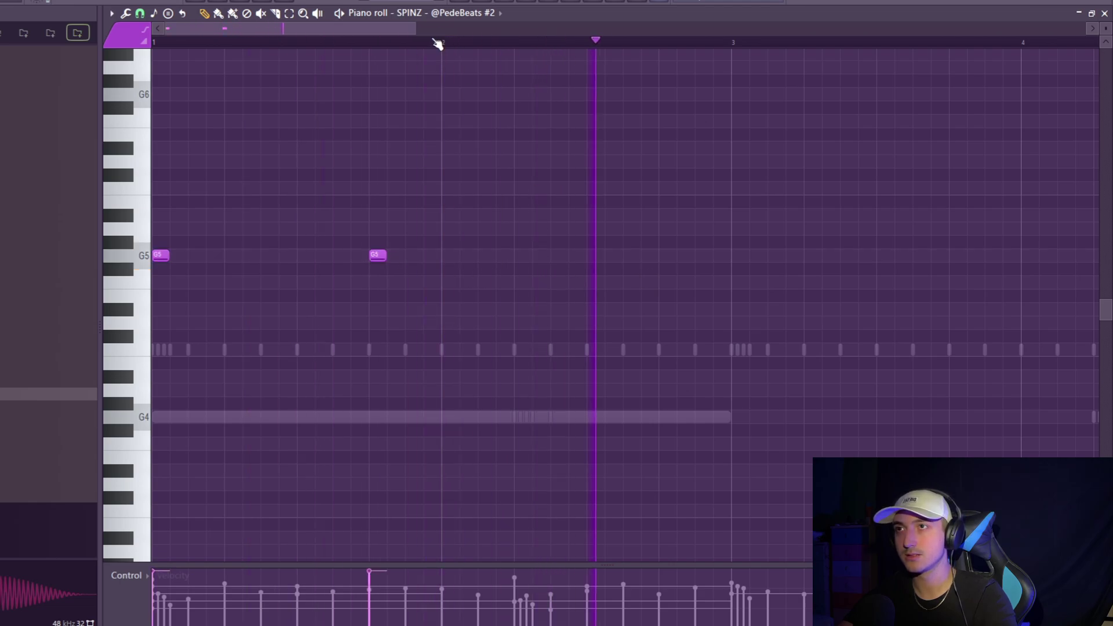
key("space")
Step: Pitch the two 808 notes down to D#5 and the Close Grand bass notes down to D#
left_click(461, 2)
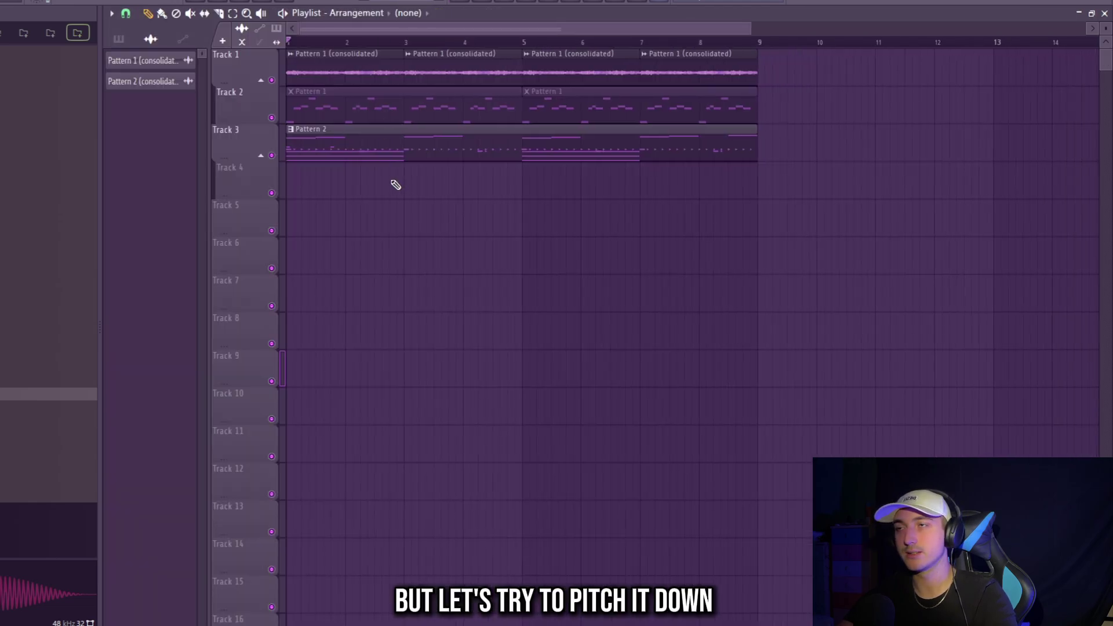
key("F7")
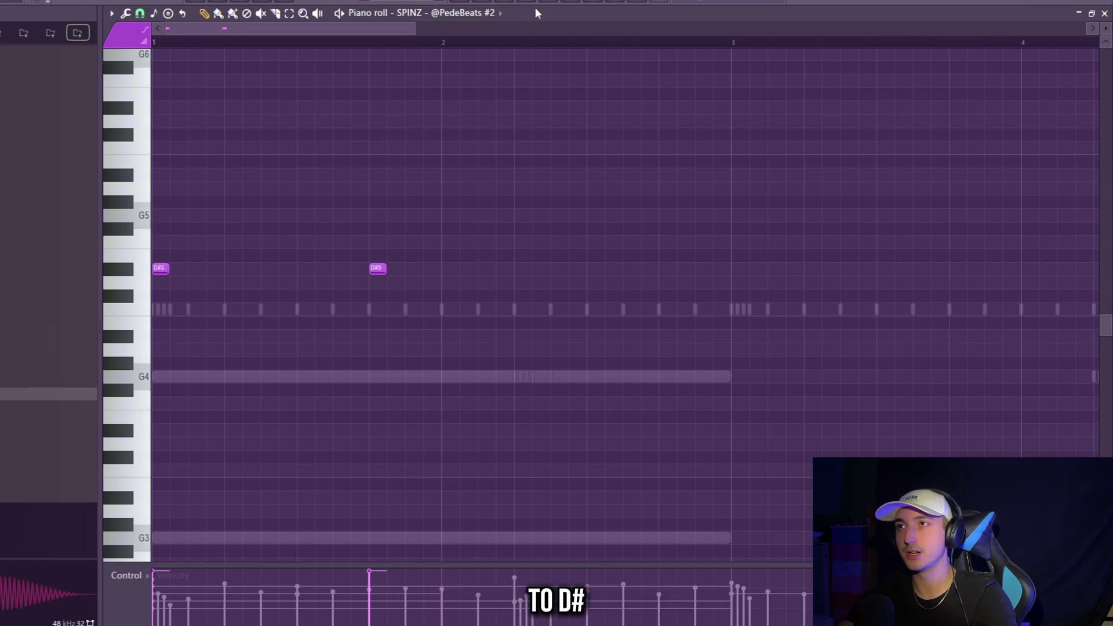
left_click(449, 2)
double_click(421, 80)
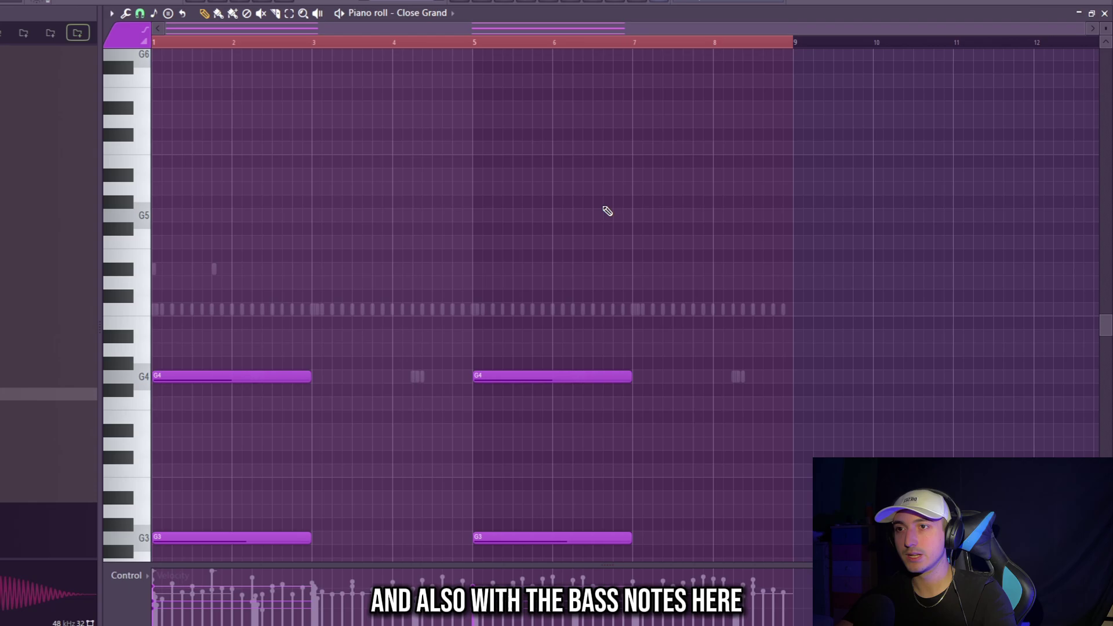
scroll(603, 209, "down", 5)
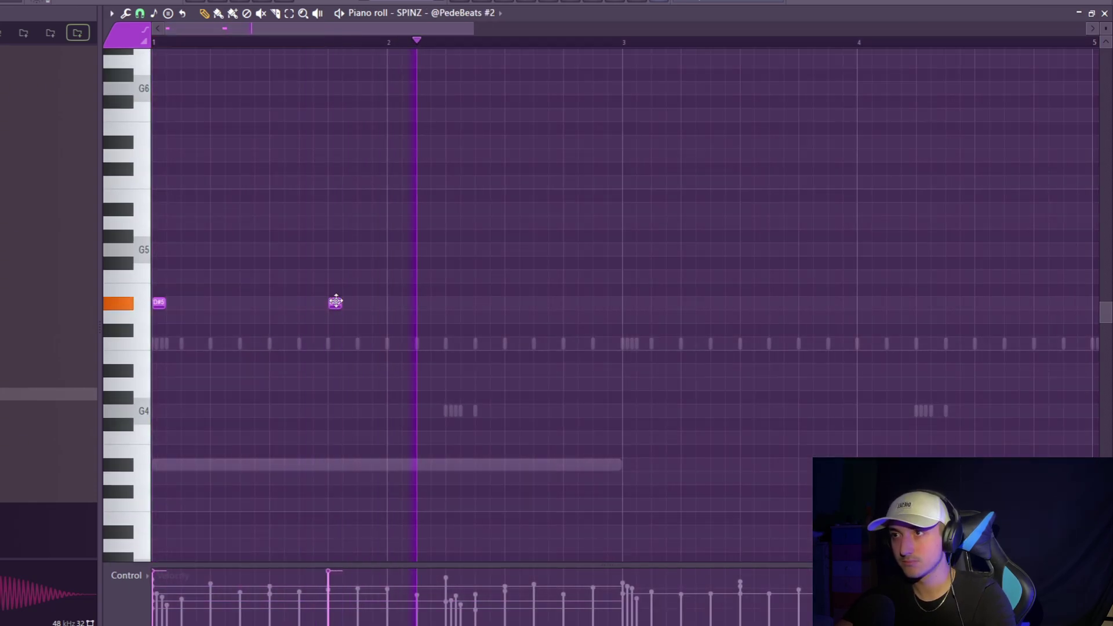
Step: Set the scale's root note to D# and add an A#5 808 note on beat 4 of bar 2
left_click(154, 13)
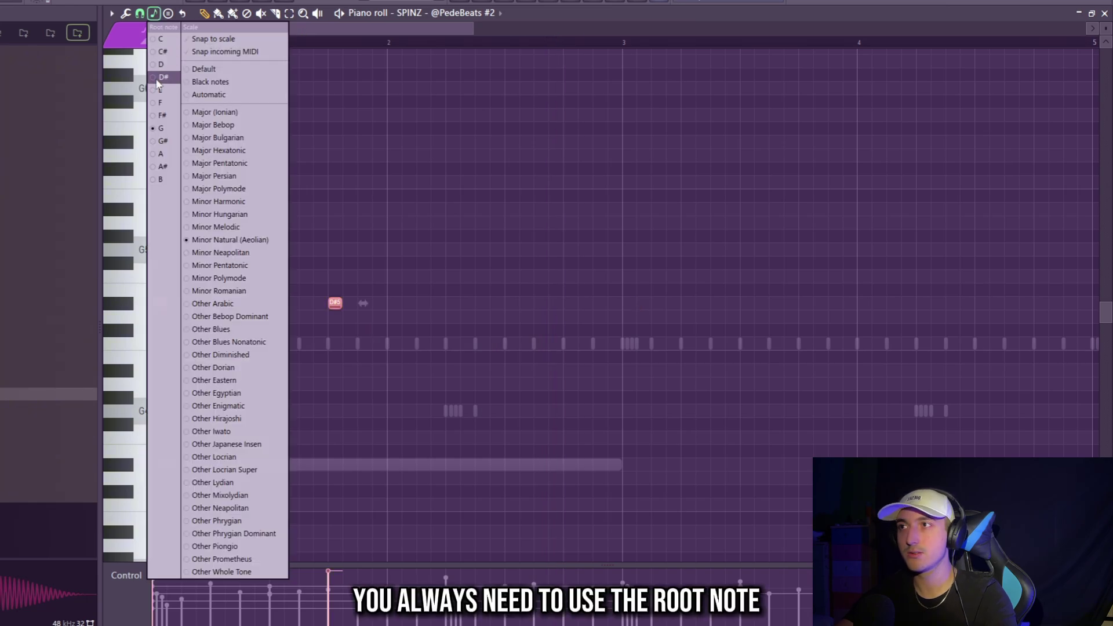
left_click(164, 39)
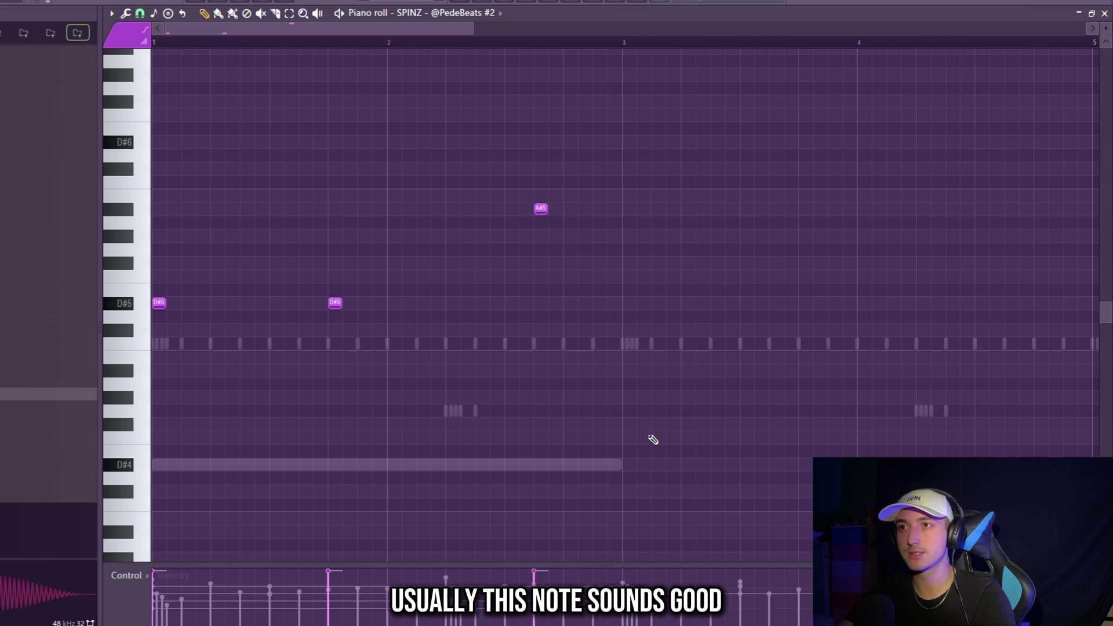
right_click(540, 208)
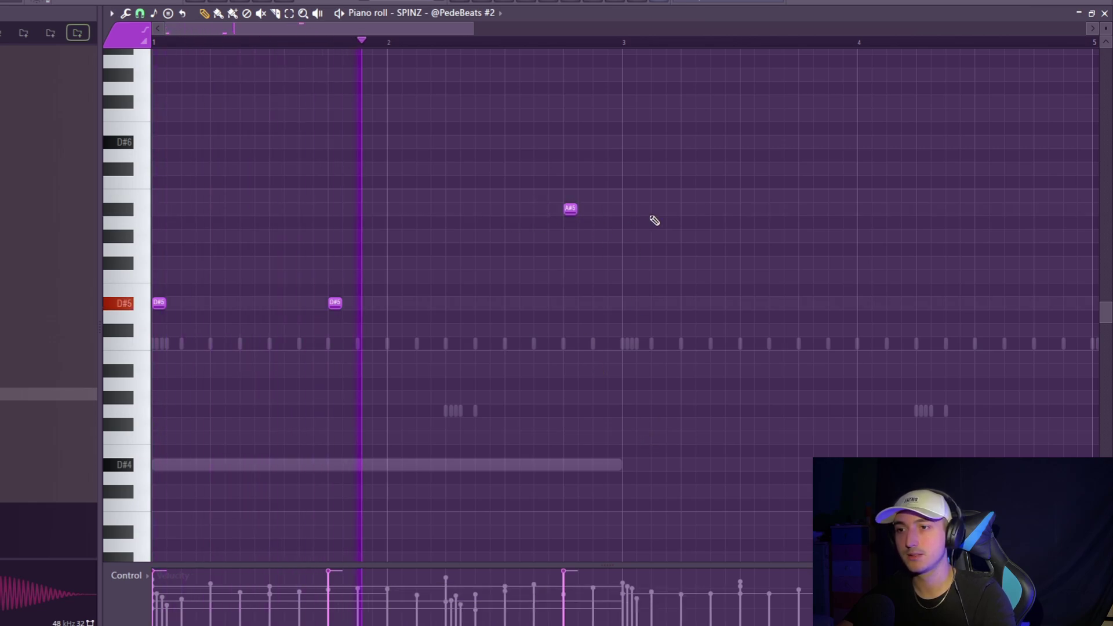
Step: Add 808 notes across bars 3 and 4: four on D#5, followed by B5 and A#5 near the end of bar 4
key("alt+a")
key("Return")
key("ctrl+b")
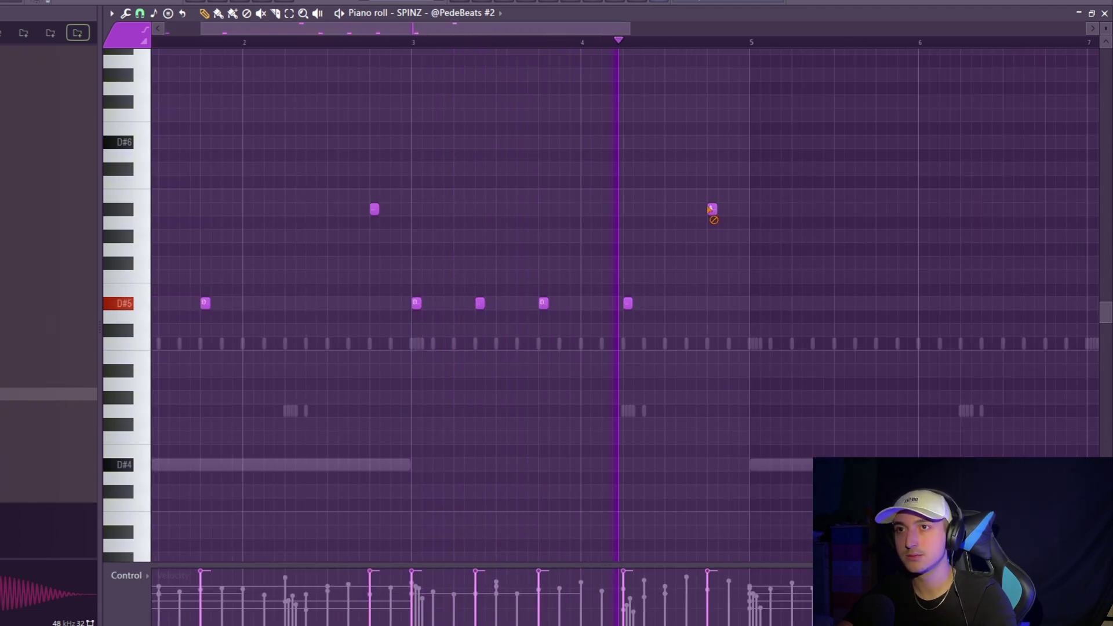
left_click(691, 195)
scroll(913, 220, "down", 1)
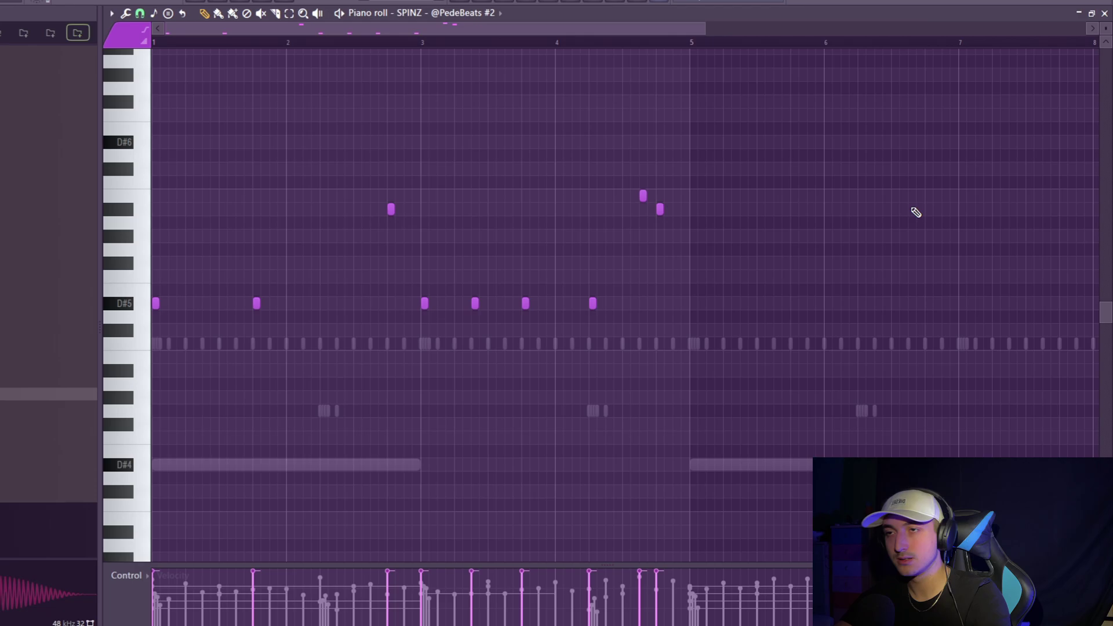
Step: Duplicate the four-bar 808 pattern into bars 5 to 8 and play it back from bar 5
key("ctrl+a")
key("ctrl+b")
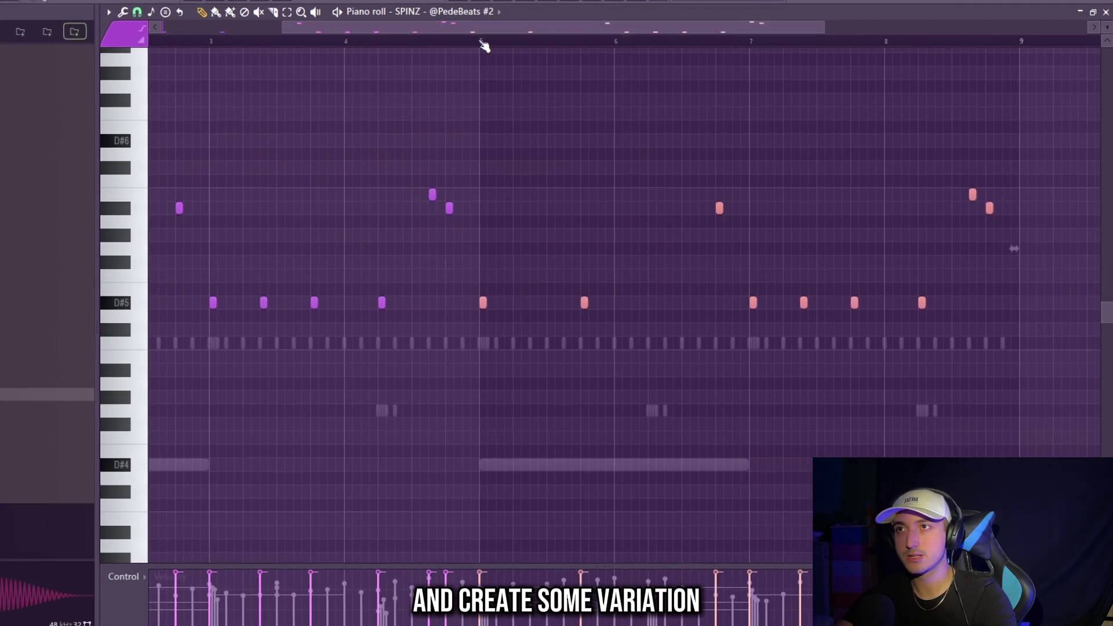
left_click(485, 42)
key("space")
Step: Vary the 808 in bar 8 by raising its D#5 note to B5 and lowering the existing B5 note to A#5
scroll(964, 283, "up", 2)
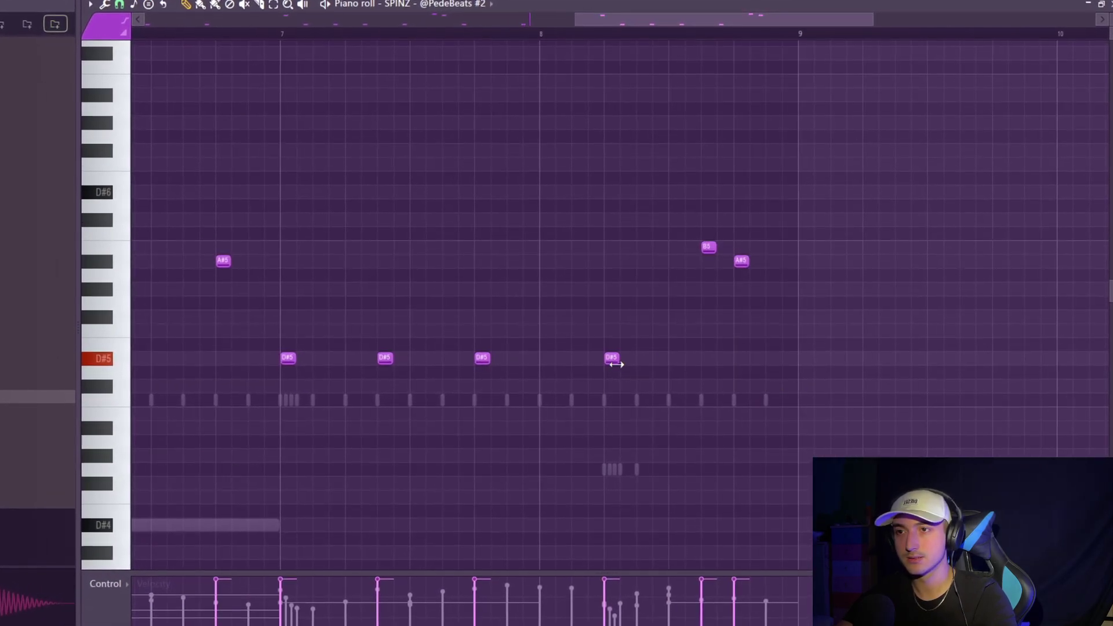
left_click_drag(584, 356, 584, 245)
key("space")
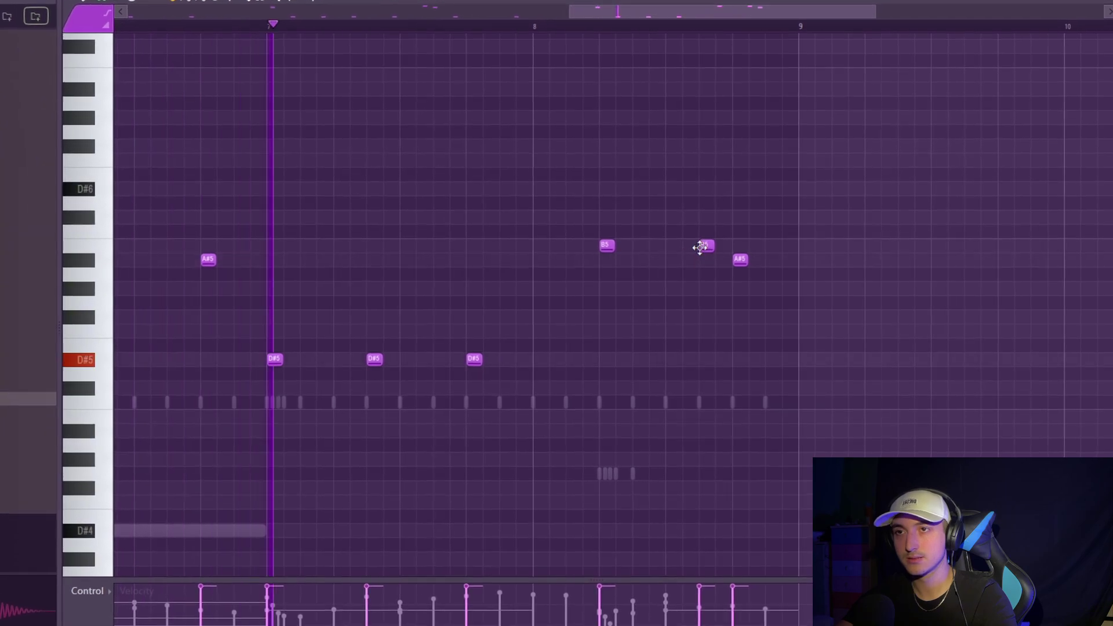
left_click_drag(698, 250, 702, 264)
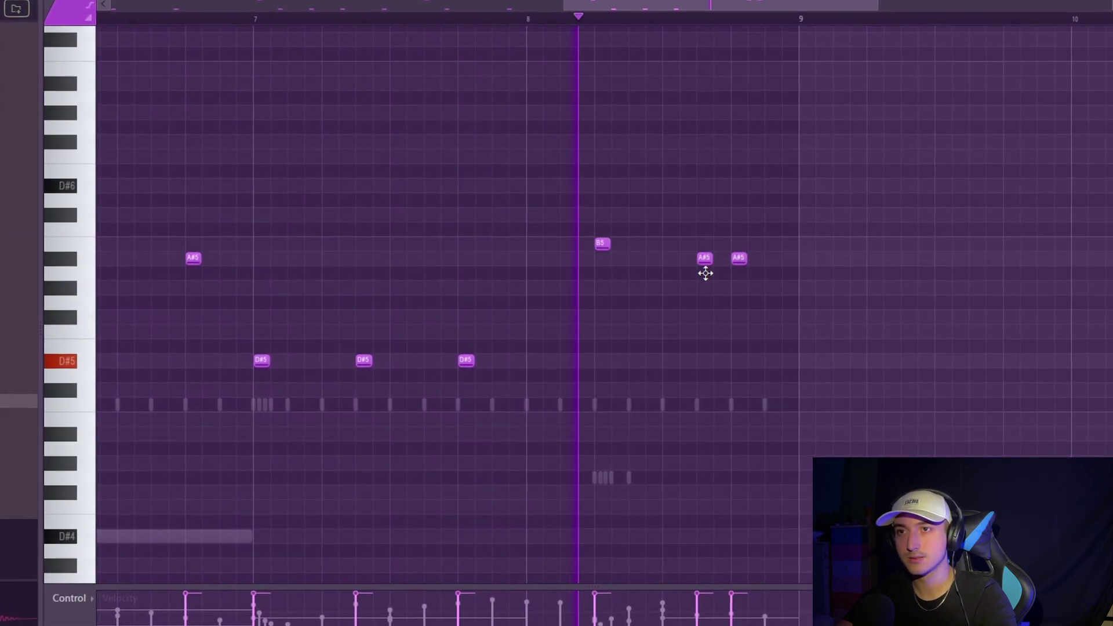
scroll(774, 342, "down", 1)
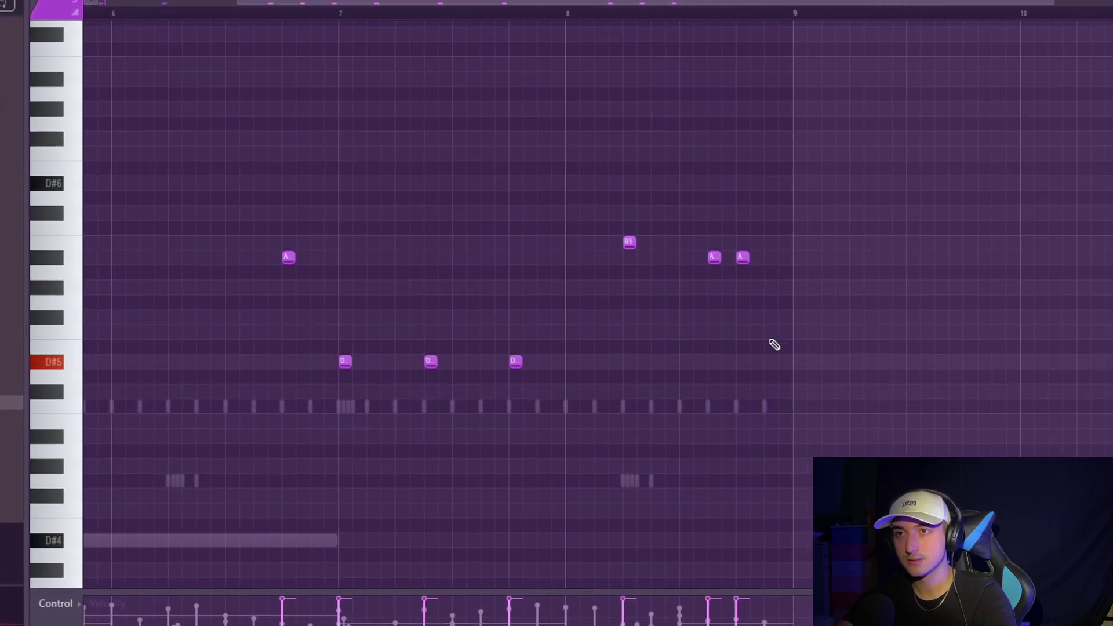
scroll(775, 345, "down", 3)
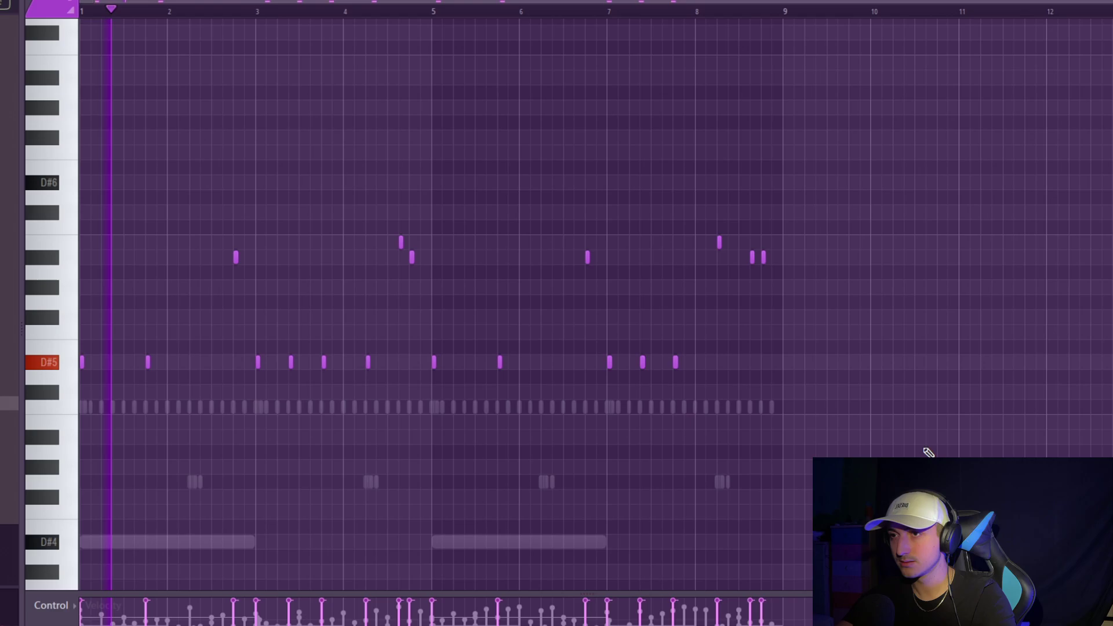
key("ctrl+a")
left_click_drag(987, 414, 778, 341)
key("ctrl+a")
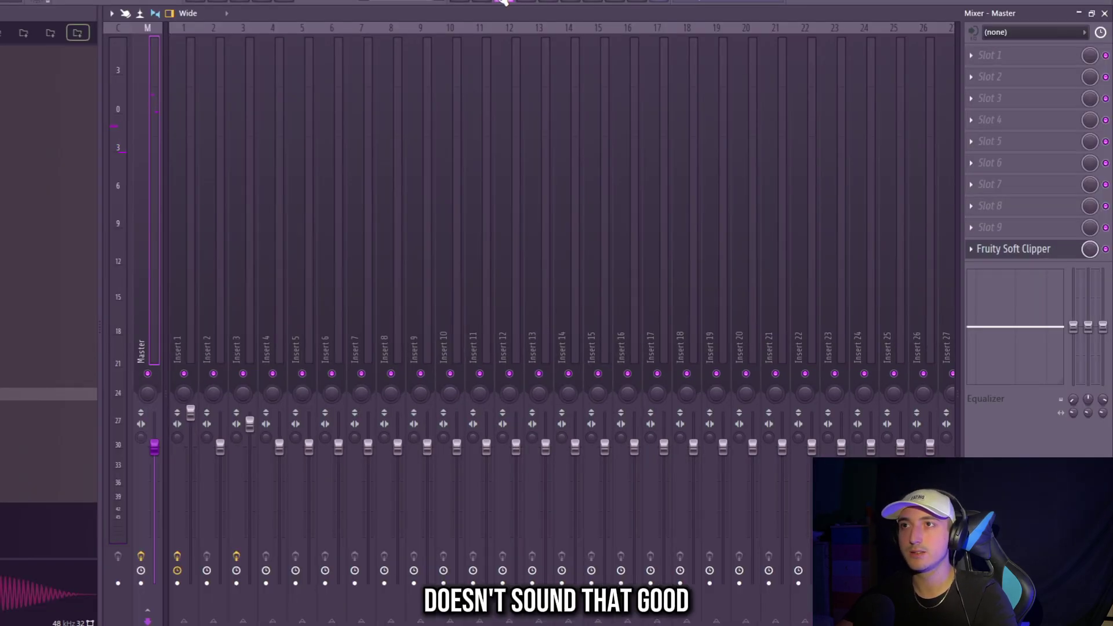
Step: Show all channels and route Close Grand to mixer track 2, PERFECT 2 to 10, CLASSIC to 11 and SPINZ to 13
left_click(503, 1)
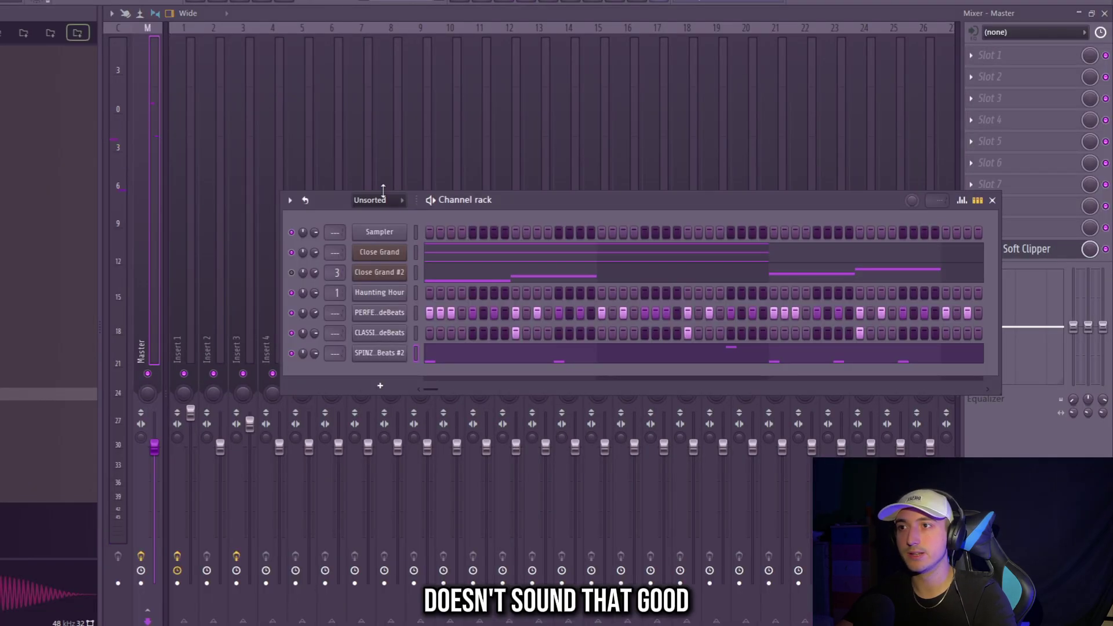
left_click(377, 200)
left_click(379, 216)
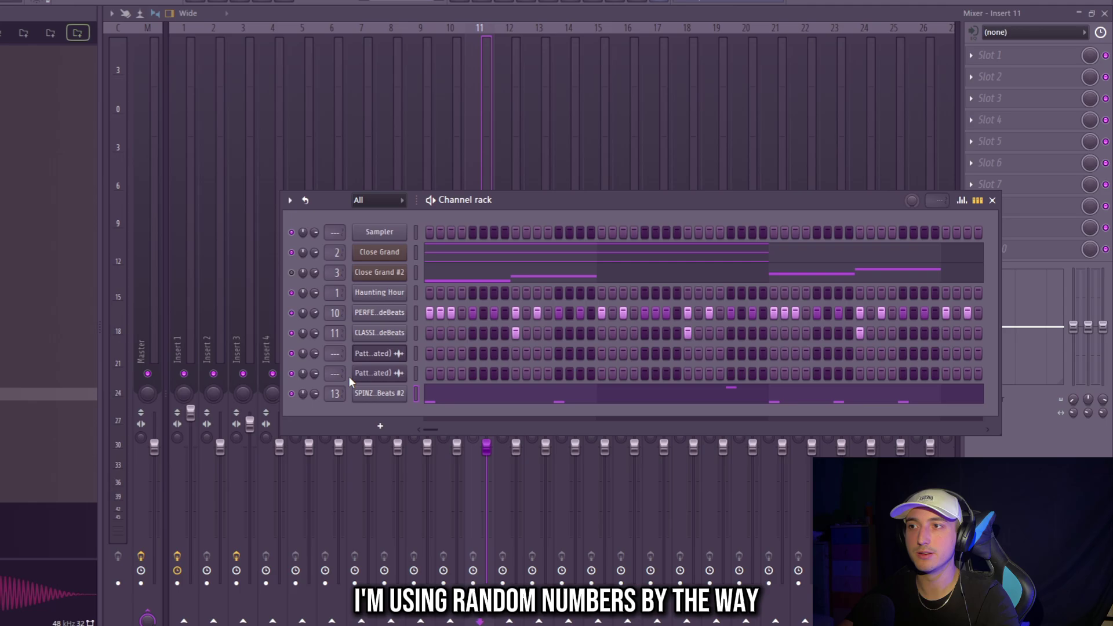
Step: Solo Insert 4 with a raised volume and bring Insert 2 into the solo
left_click(276, 325)
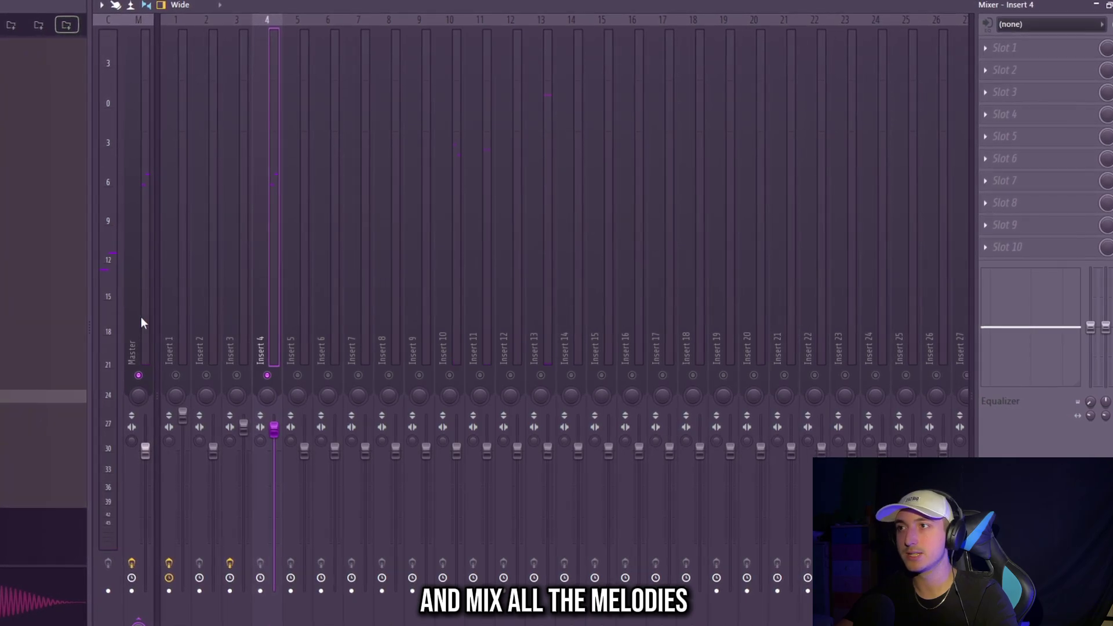
left_click(210, 343)
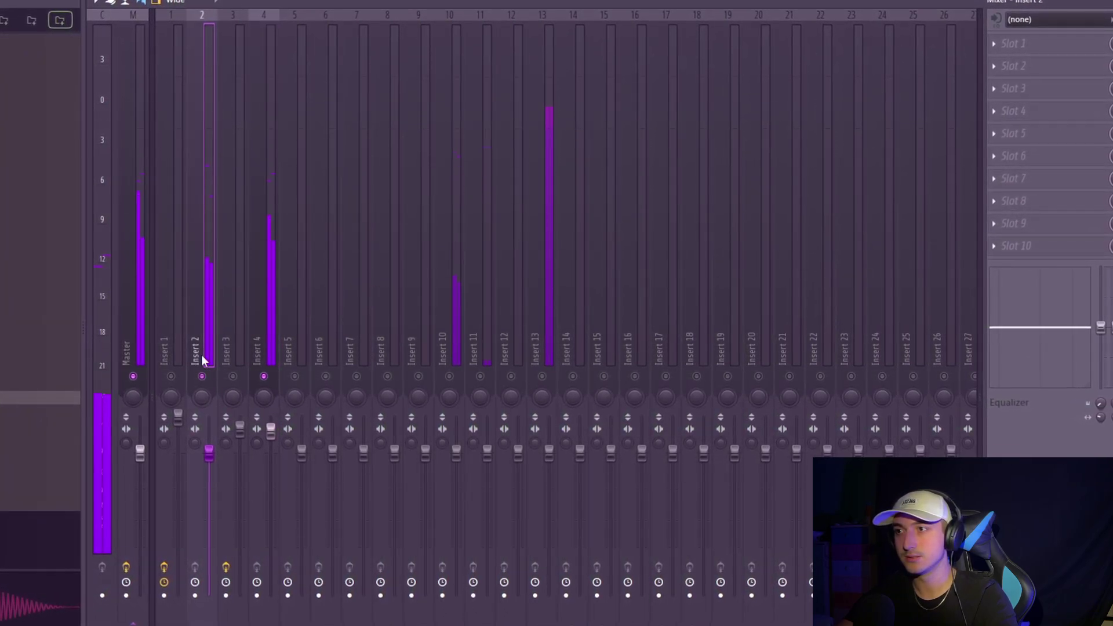
Step: Load Fruity Parametric EQ 2 in slot 1 of Insert 2, cut the low end with a steep band 1 high-pass, and lower the track's volume
left_click(1076, 45)
left_click(695, 473)
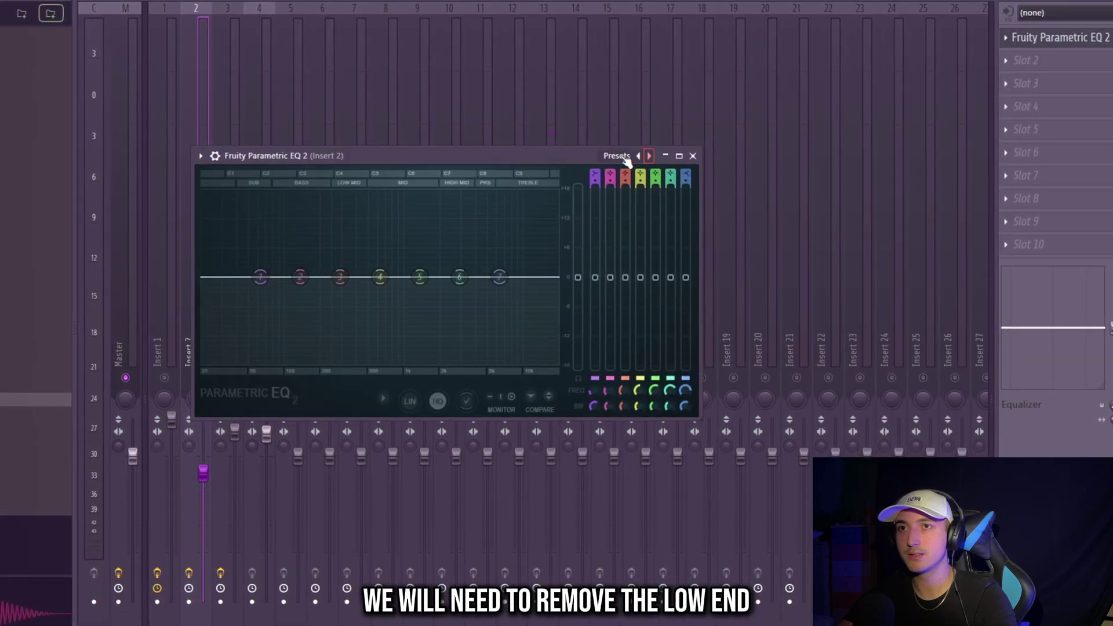
left_click_drag(249, 294, 299, 362)
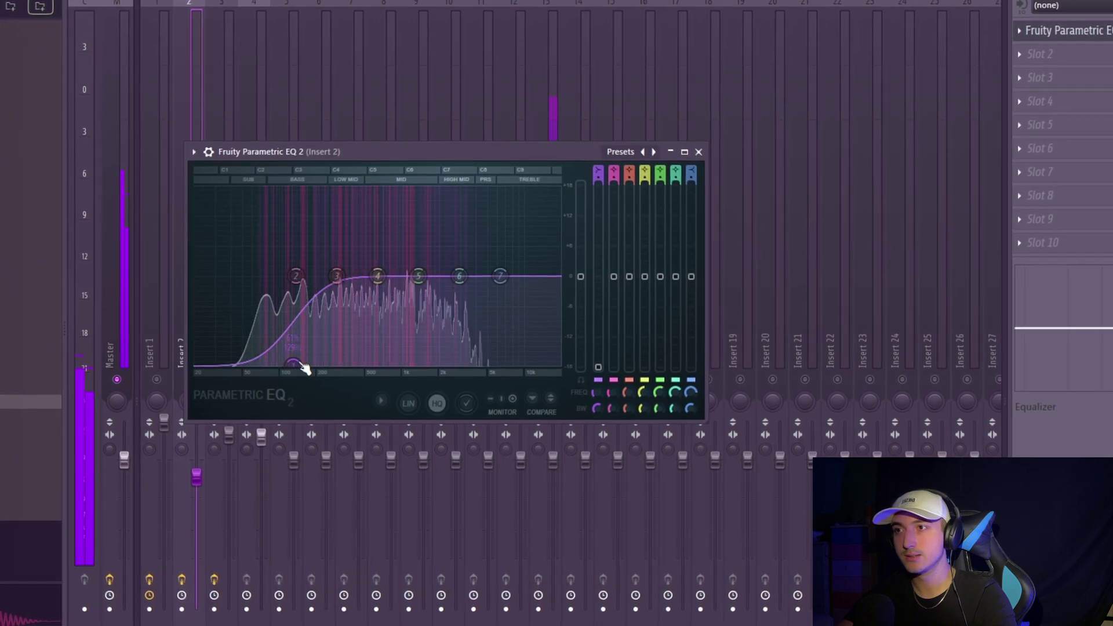
scroll(298, 365, "down", 5)
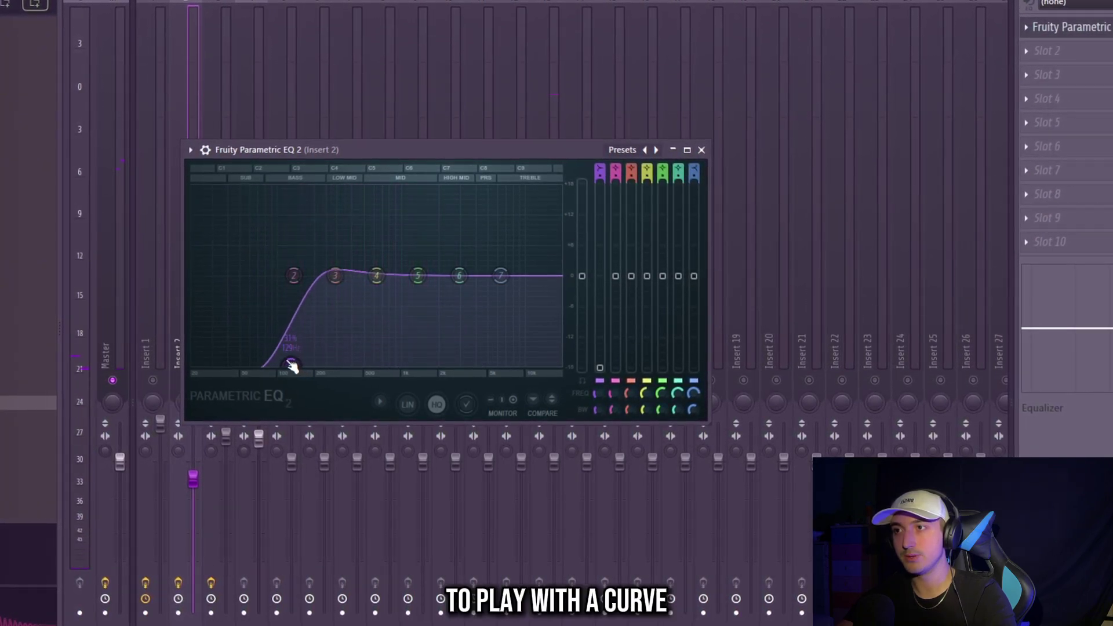
mouse_move(292, 364)
left_mouse_down()
mouse_move(236, 364)
mouse_move(280, 364)
left_mouse_up()
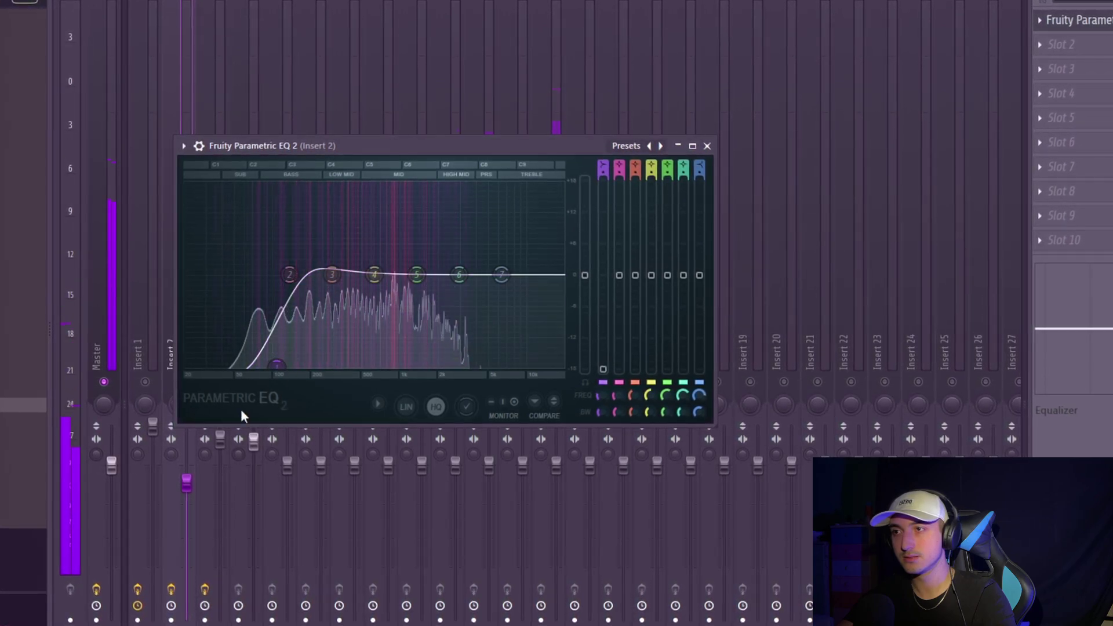
left_click(151, 223)
Step: Bring back Inserts 3, 10, 11 and 13, pan Insert 3 slightly left, and raise the volumes of Inserts 3, 11 and 13
left_click_drag(213, 454, 213, 445)
left_click(242, 335)
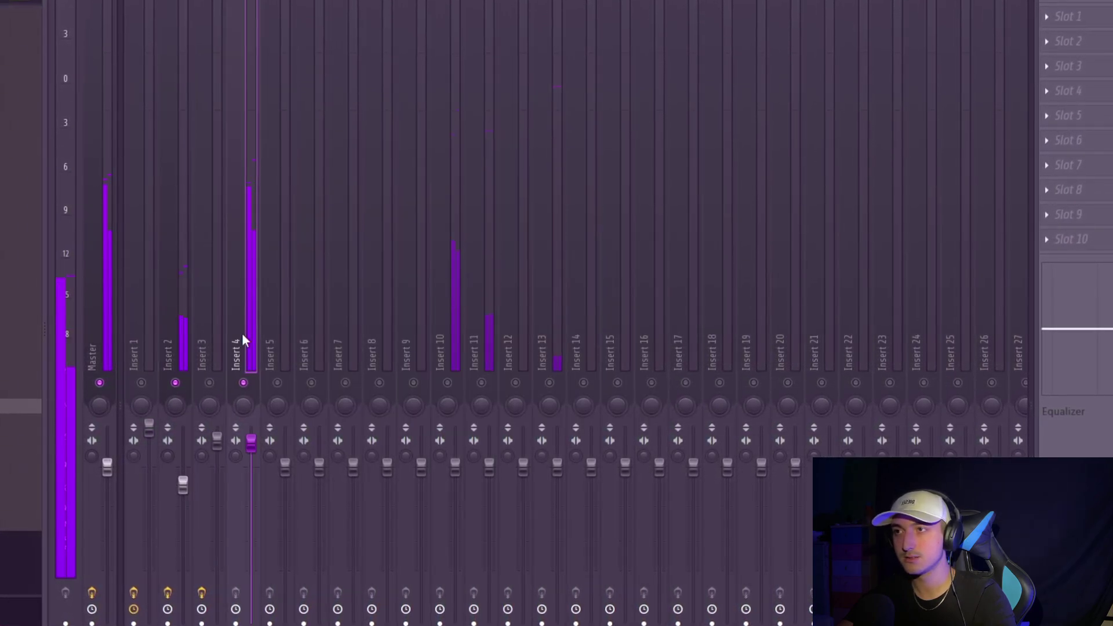
left_click(480, 410)
left_click_drag(496, 481, 495, 449)
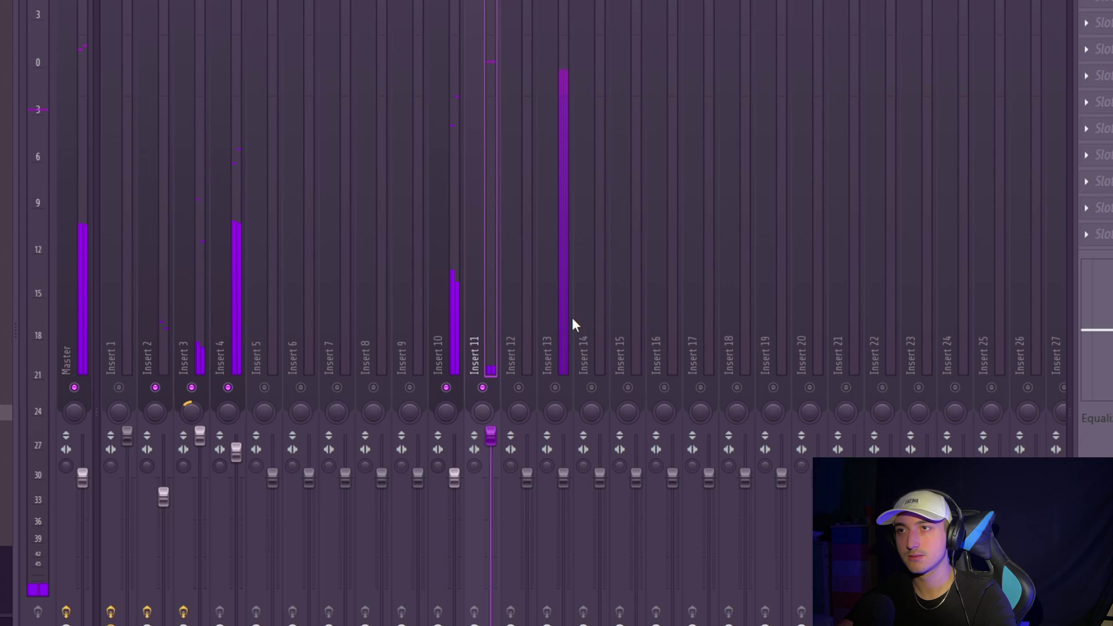
left_click(567, 366)
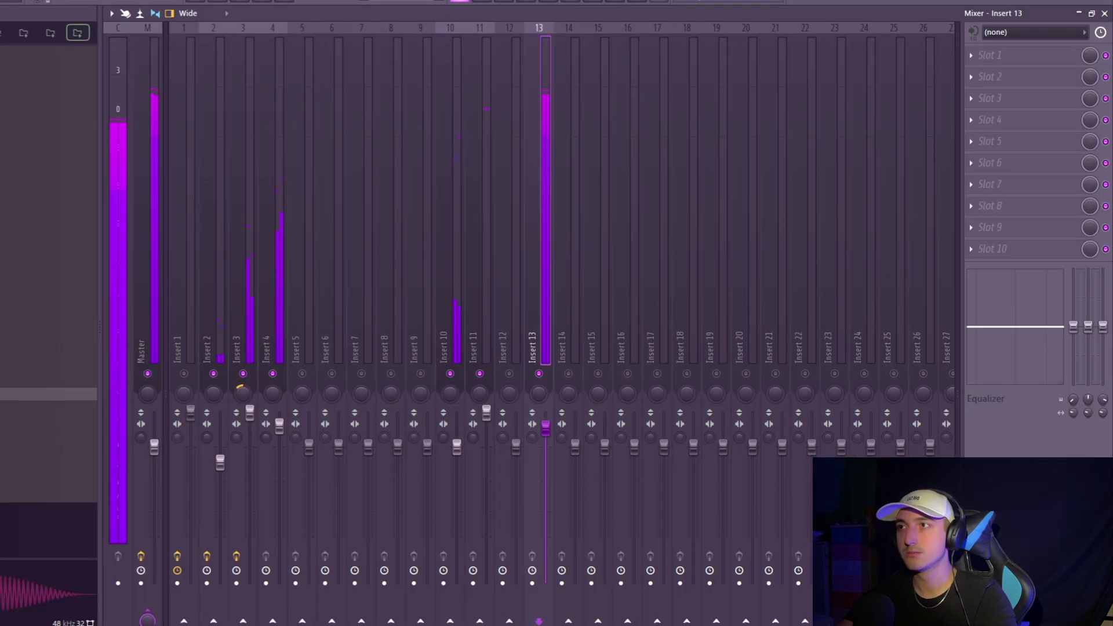
Step: Remove the muted Pattern 1 clips from Track 2 of the playlist and split Pattern 2 by channel
key("F9")
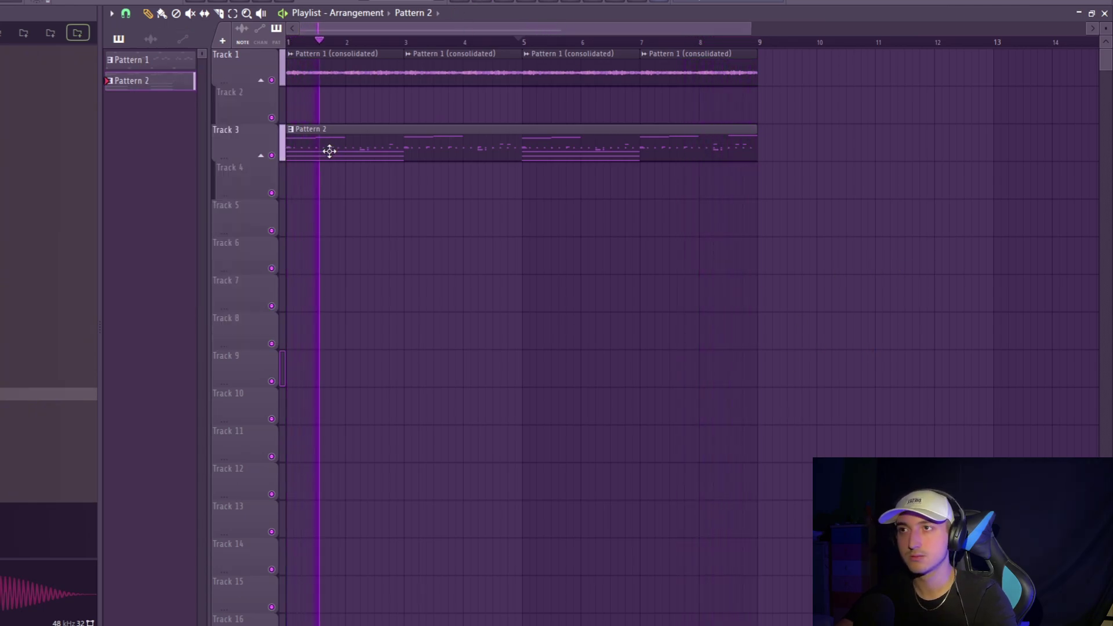
key("space")
right_click(152, 94)
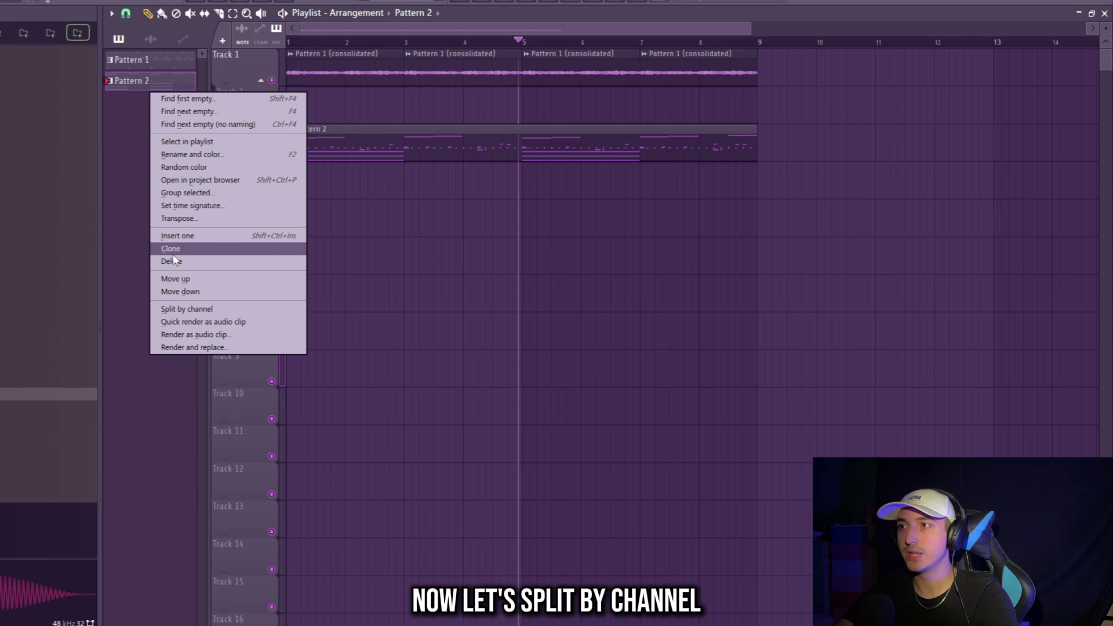
left_click(216, 308)
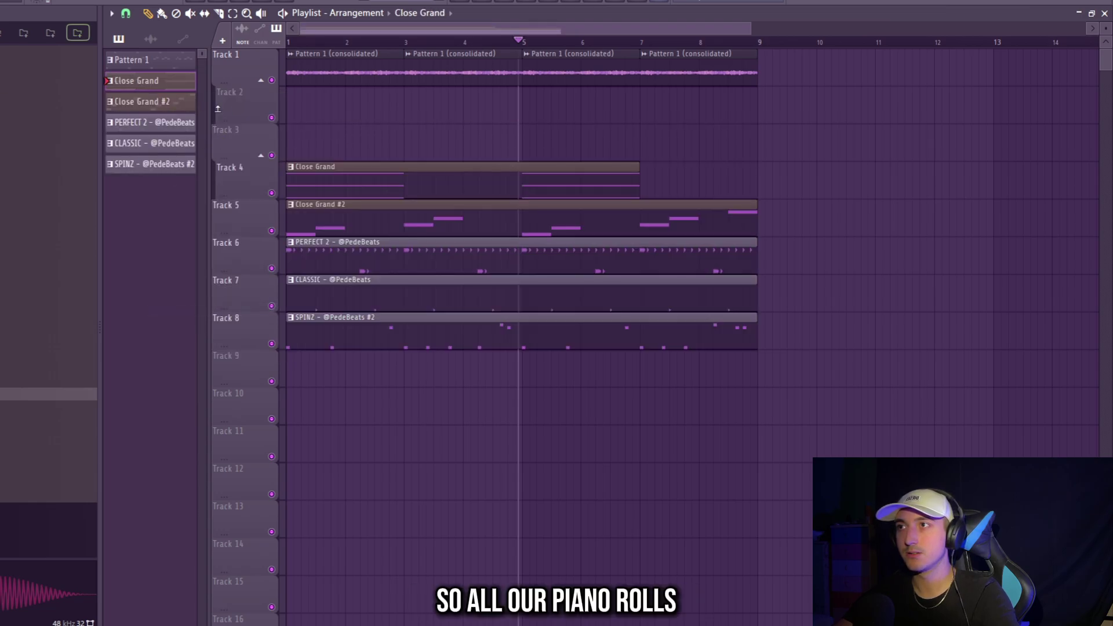
Step: Move the five split pattern clips on Tracks 4 to 8 up two tracks, directly below the melody clips
left_click_drag(393, 132, 376, 348)
scroll(522, 394, "down", 3)
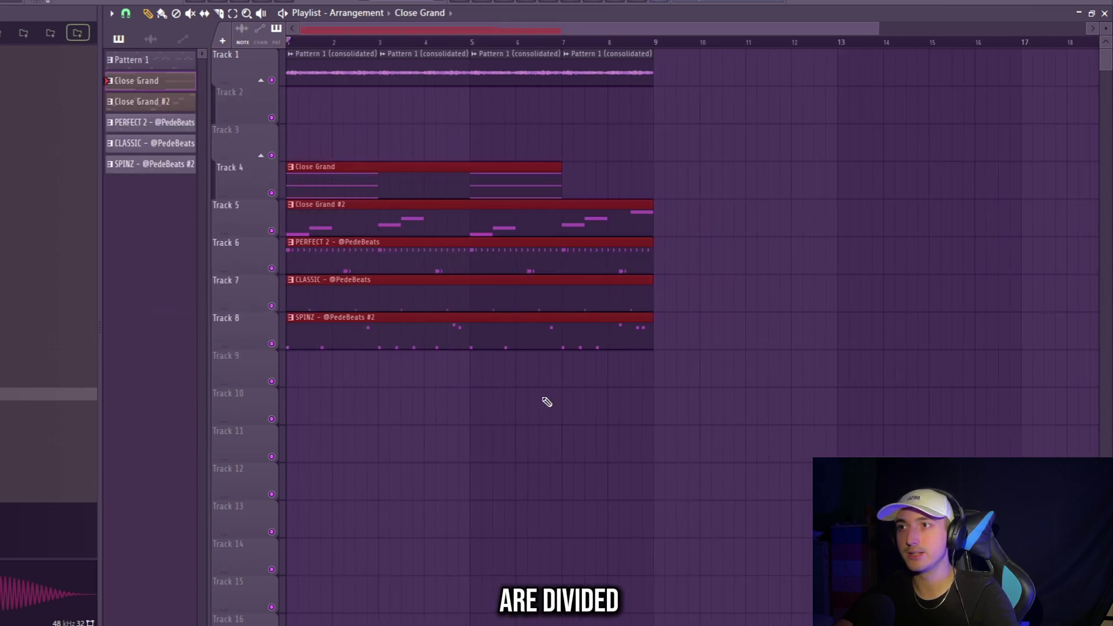
key("shift+Up")
key("shift+Up")
Step: Duplicate the whole eight-bar block of melody and pattern clips four times so the arrangement runs to bar 41
left_click_drag(715, 350, 295, 58)
key("ctrl+b")
key("ctrl+b")
key("ctrl+b")
key("ctrl+b")
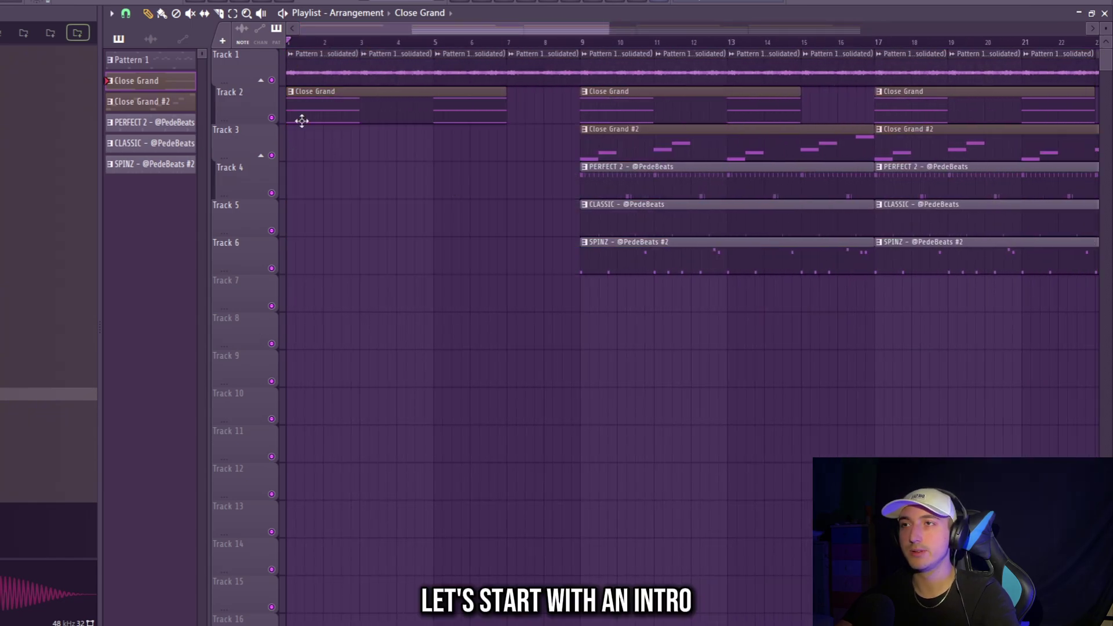
Step: Make the first Pattern 1 (consolidated) melody clip on Track 1 unique and open its channel settings
key("space")
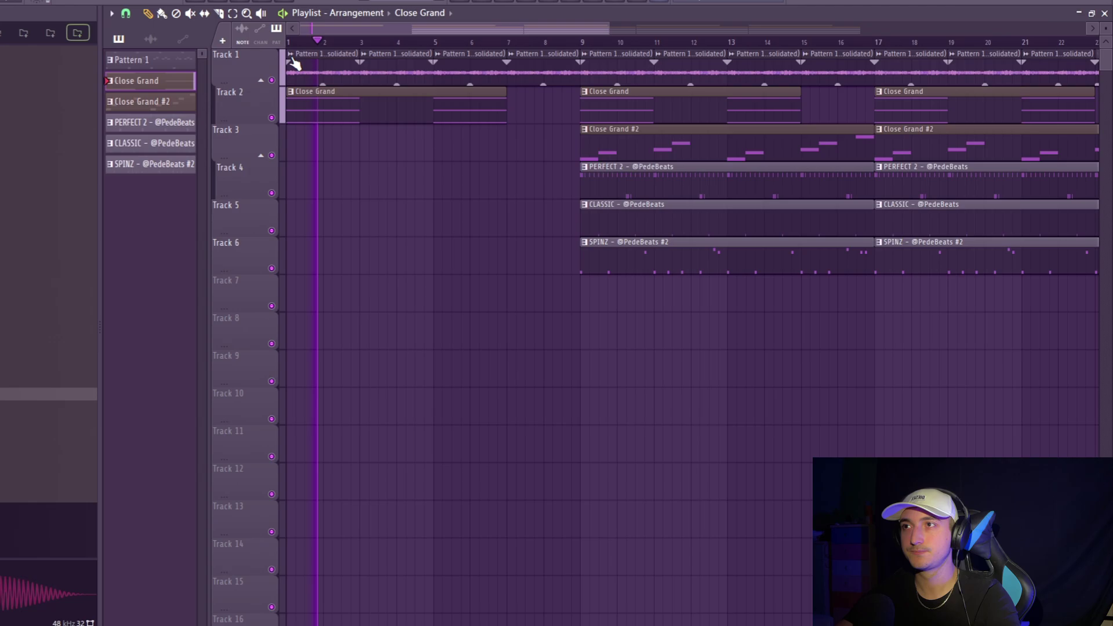
right_click(294, 62)
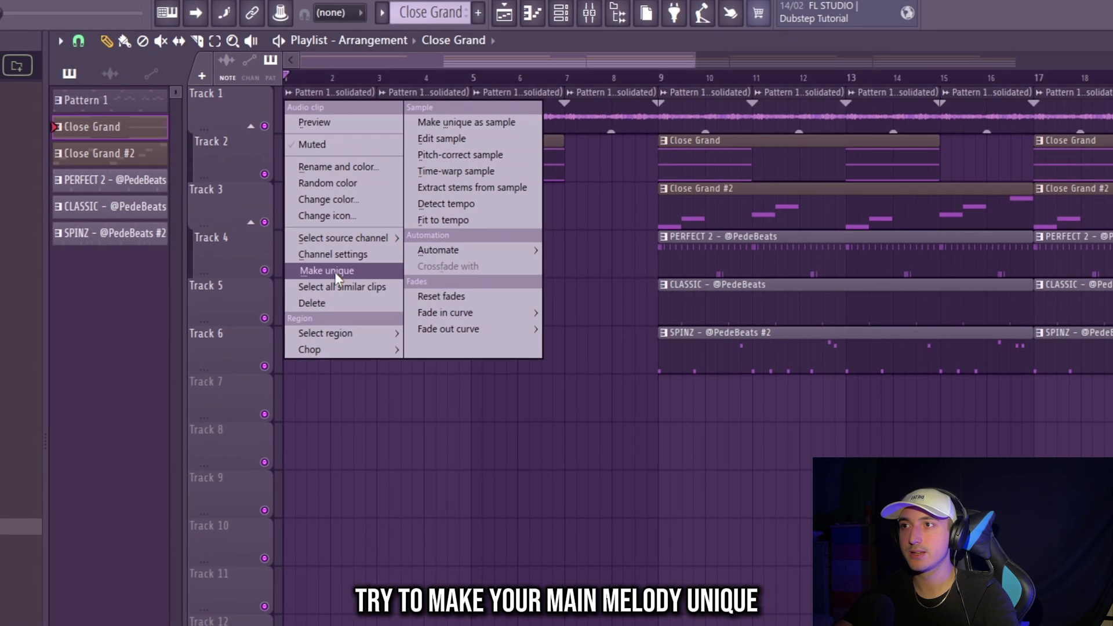
left_click(335, 271)
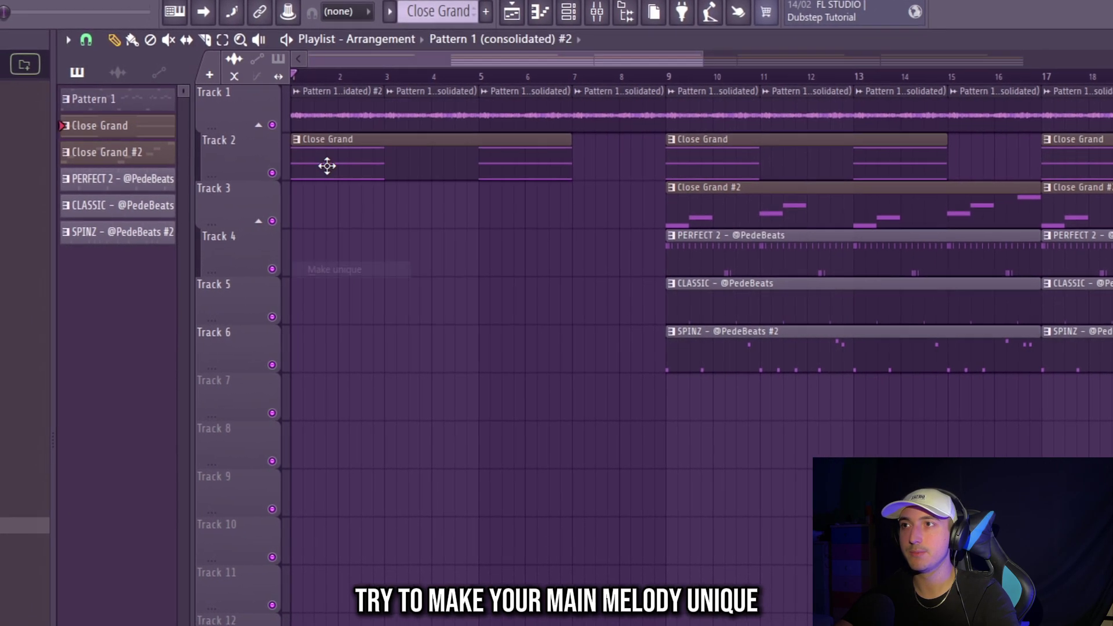
double_click(316, 110)
left_click_drag(513, 161, 548, 153)
Step: Replace the other three melody clips in bars 3 to 8 of Track 1 with copies of Pattern 1 (consolidated) #2
right_click(494, 104)
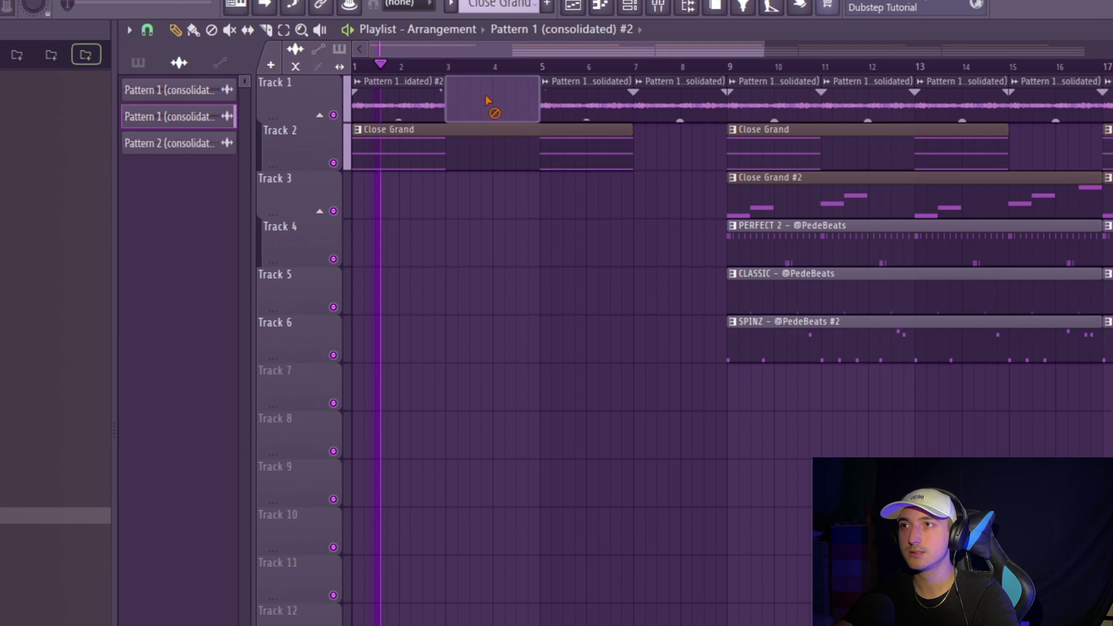
right_click(585, 110)
right_click(661, 113)
left_click_drag(583, 99, 354, 96)
mouse_move(549, 99)
left_mouse_down()
mouse_move(406, 92)
mouse_move(616, 149)
left_mouse_up()
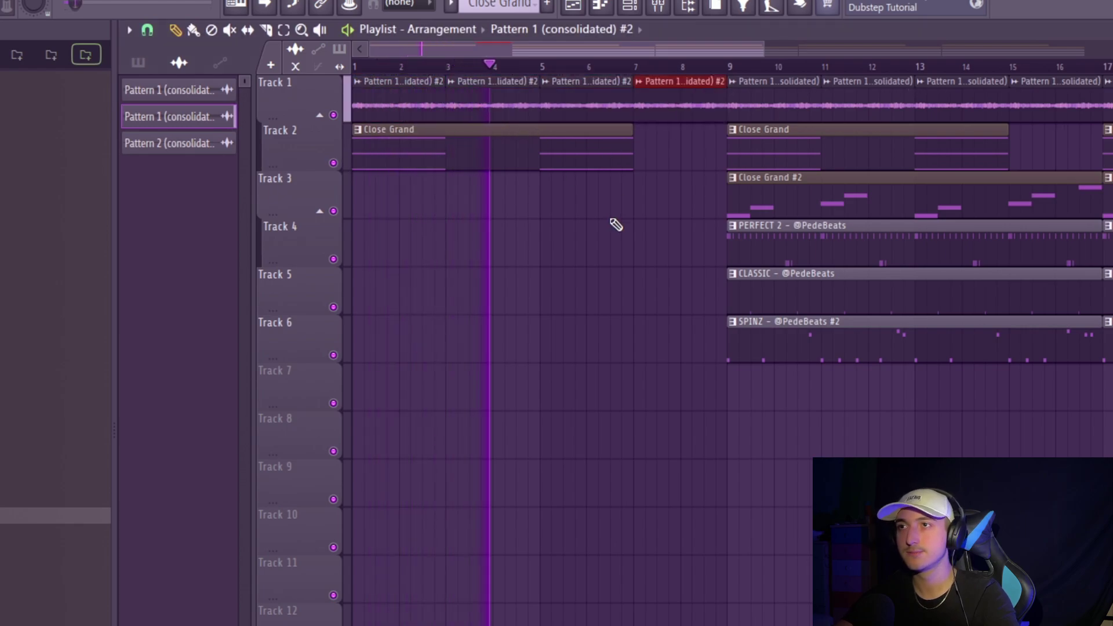
Step: Remove the four melody clips on Track 1 and the Close Grand #2 clip on Track 3 from bars 25 to 32
scroll(802, 260, "down", 5)
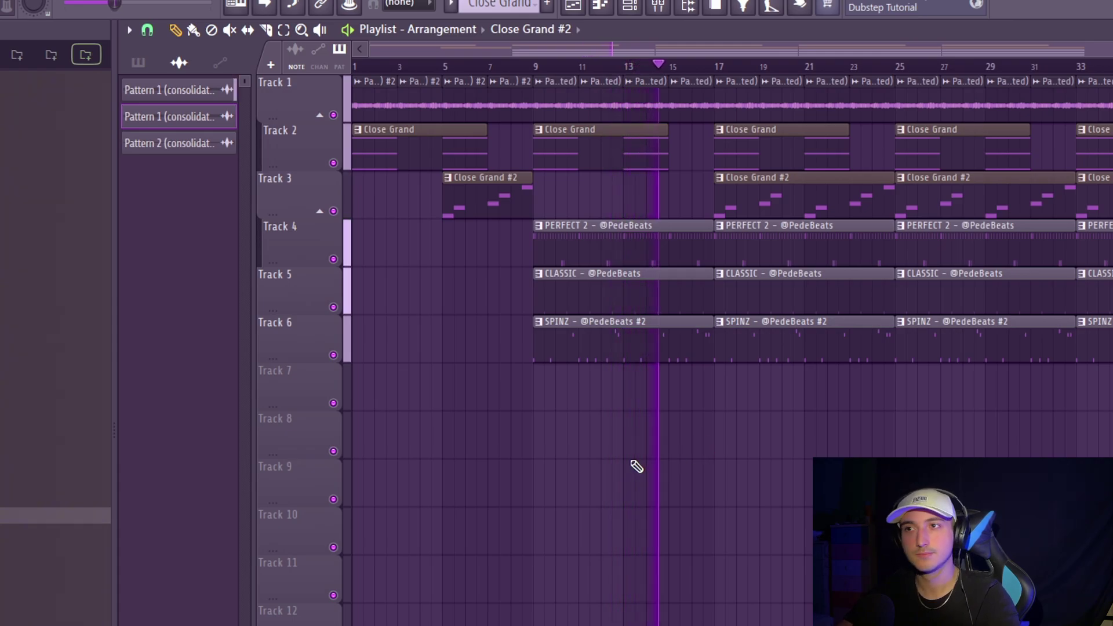
scroll(794, 268, "up", 2)
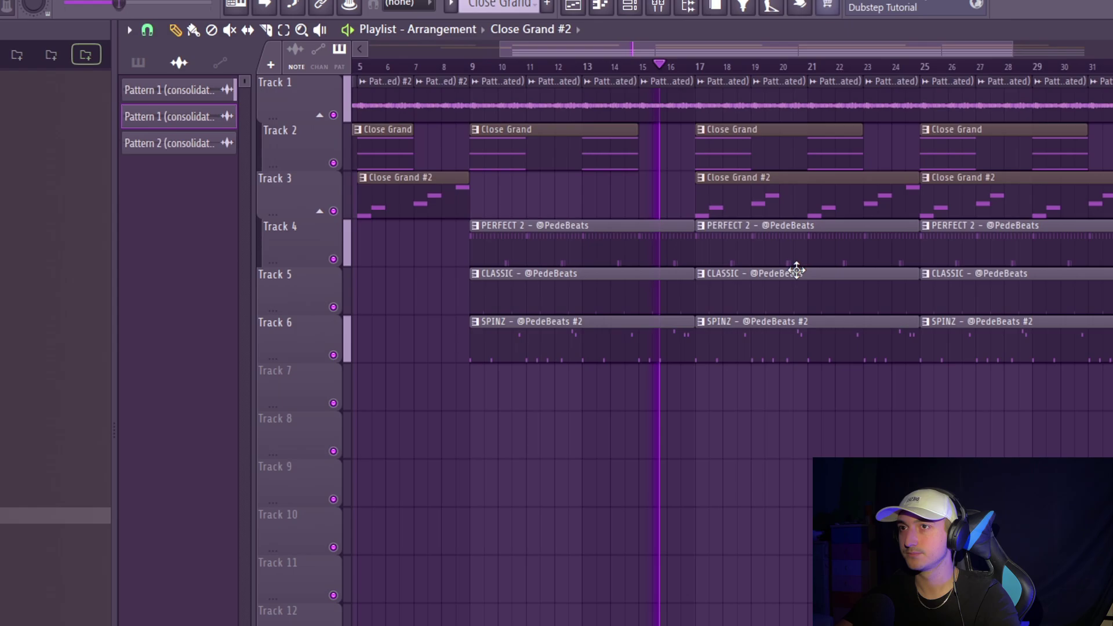
scroll(721, 281, "down", 3)
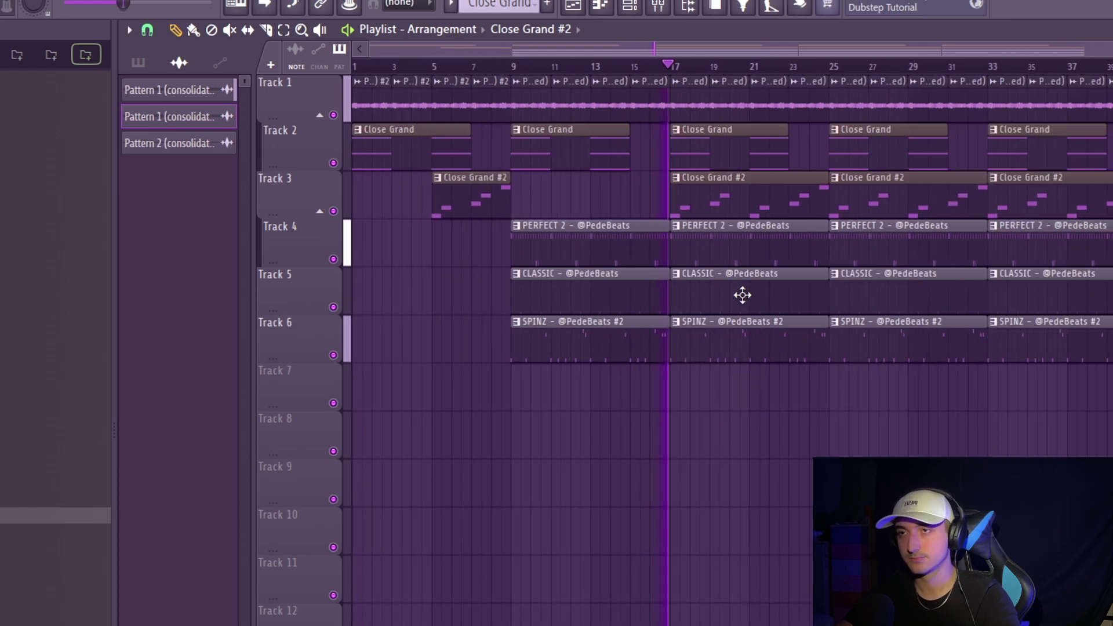
scroll(676, 415, "up", 4)
scroll(685, 396, "down", 2)
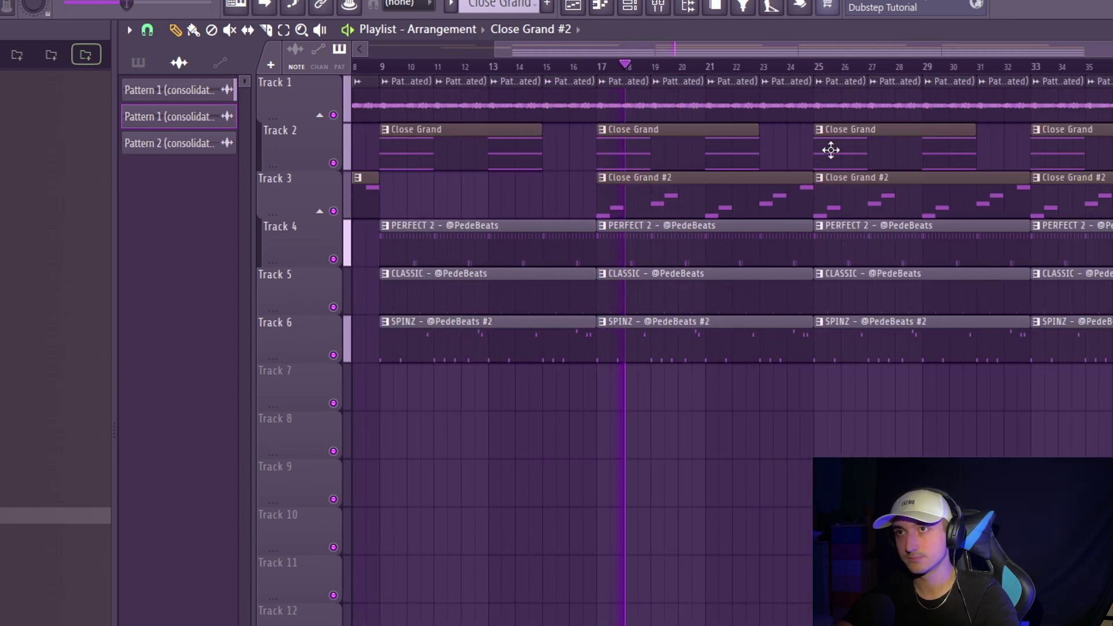
right_click(846, 116)
right_click(896, 116)
right_click(948, 114)
right_click(1002, 114)
scroll(798, 227, "down", 2)
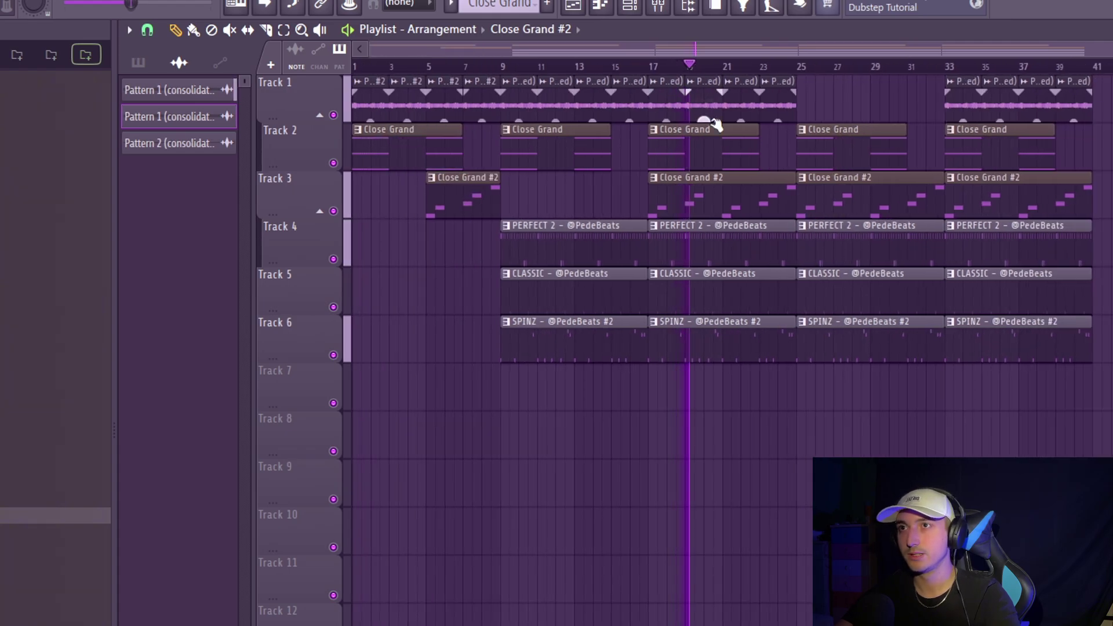
right_click(851, 214)
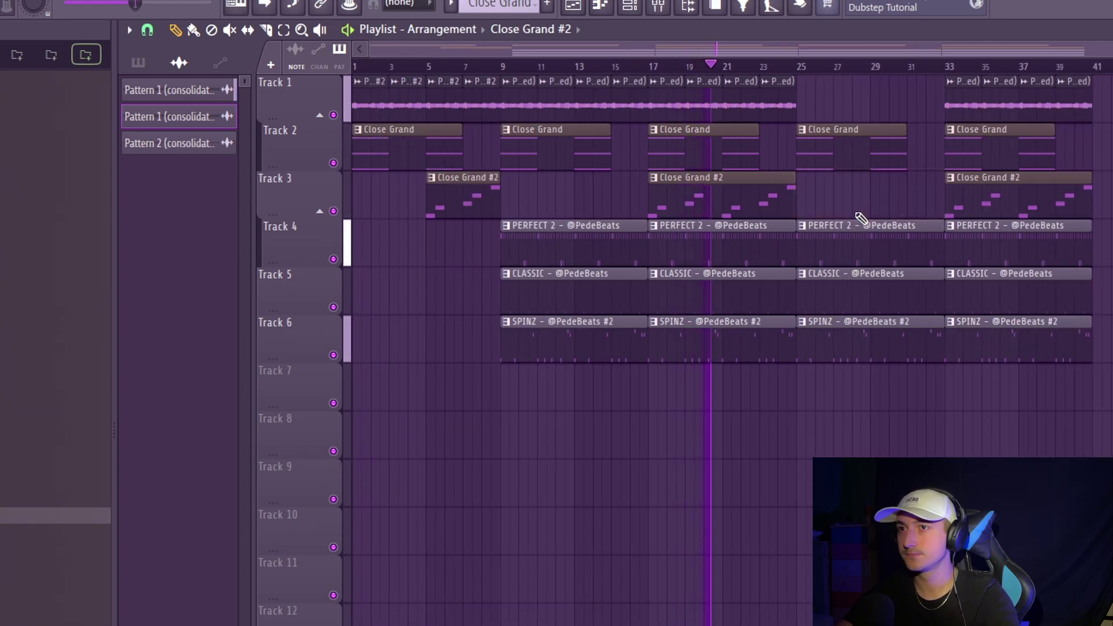
Step: Slice off the ends of the PERFECT 2 and SPINZ clips before bar 25, and remove PERFECT 2 from bars 25 and 26
scroll(753, 257, "up", 4)
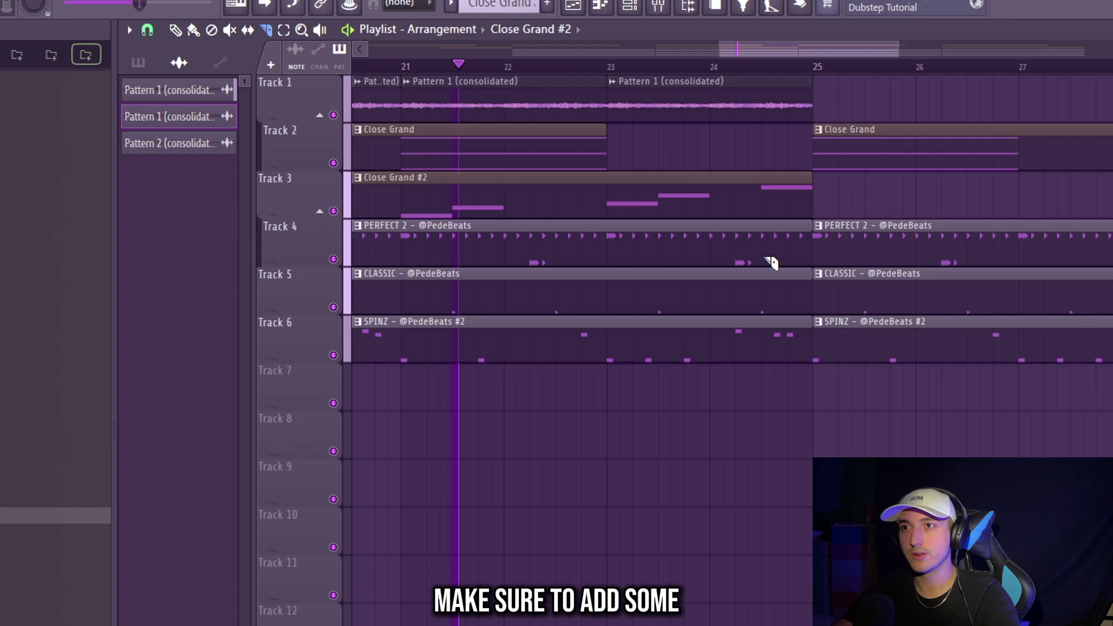
right_click(771, 262)
right_click(768, 351)
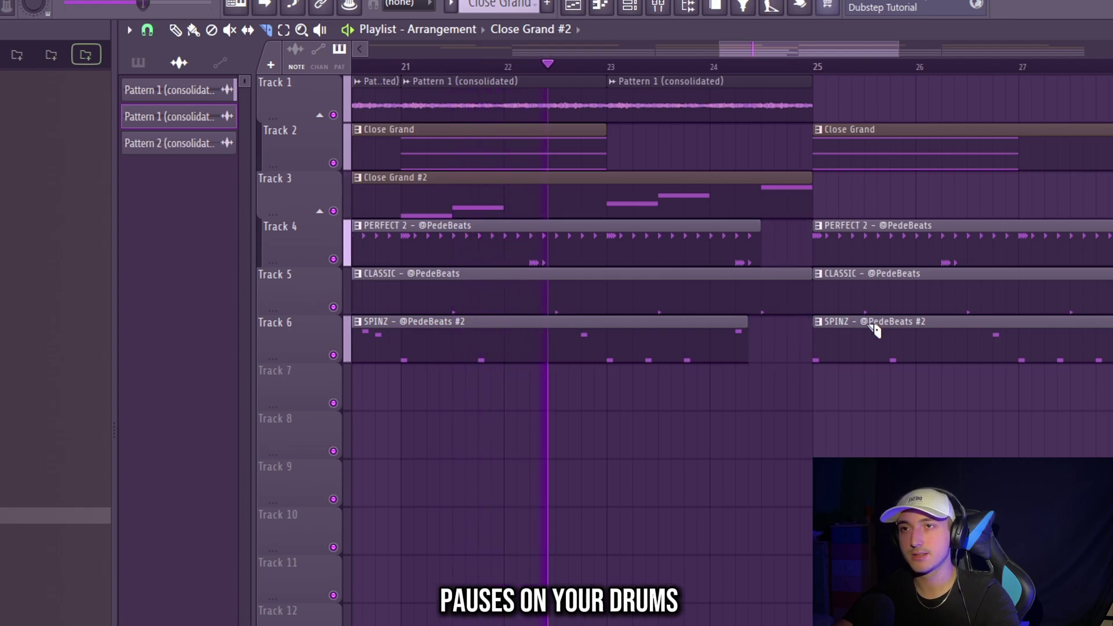
right_click(1043, 262)
scroll(1009, 272, "down", 4)
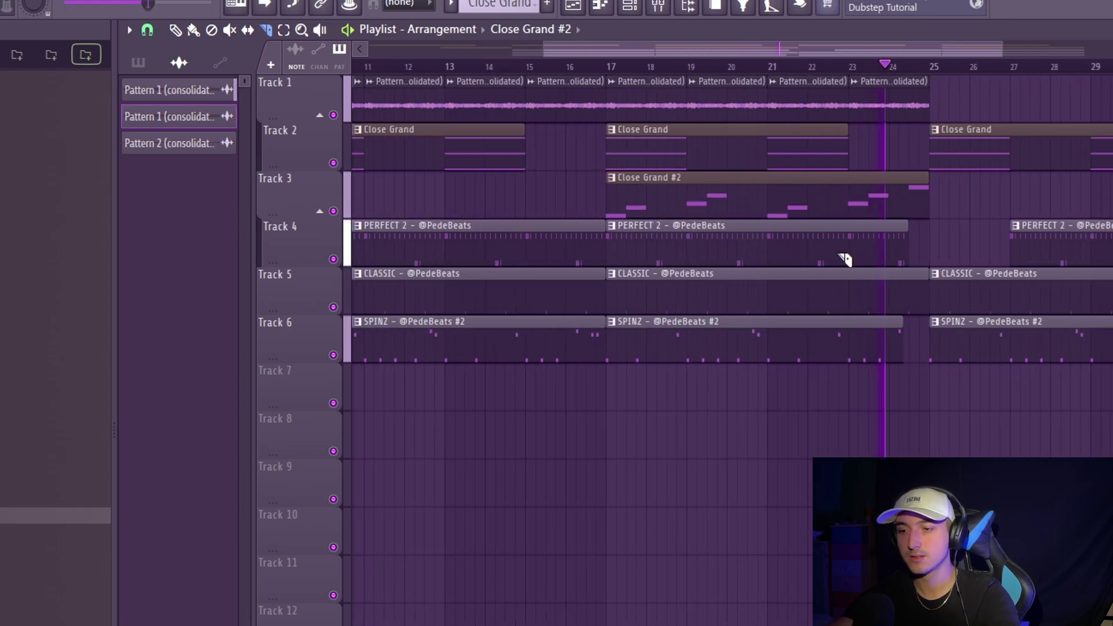
Step: Copy the four Pattern 1 (consolidated) #2 melody clips from the intro into bars 25 to 32 of Track 1
scroll(700, 190, "down", 3)
left_click_drag(487, 107, 922, 104)
scroll(893, 192, "up", 3)
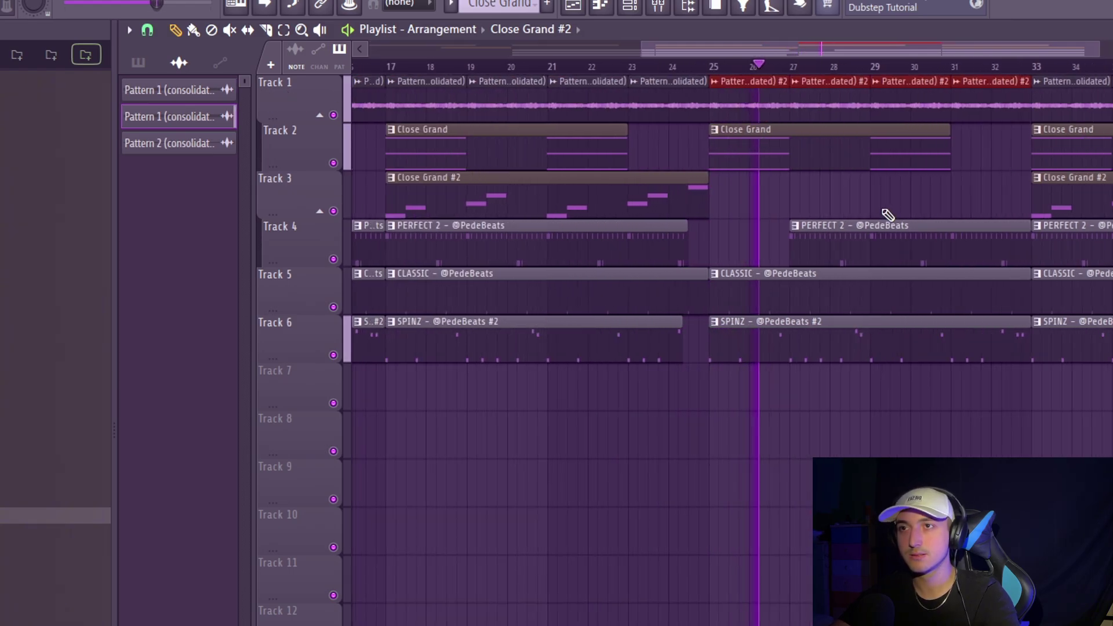
scroll(921, 191, "right", 4)
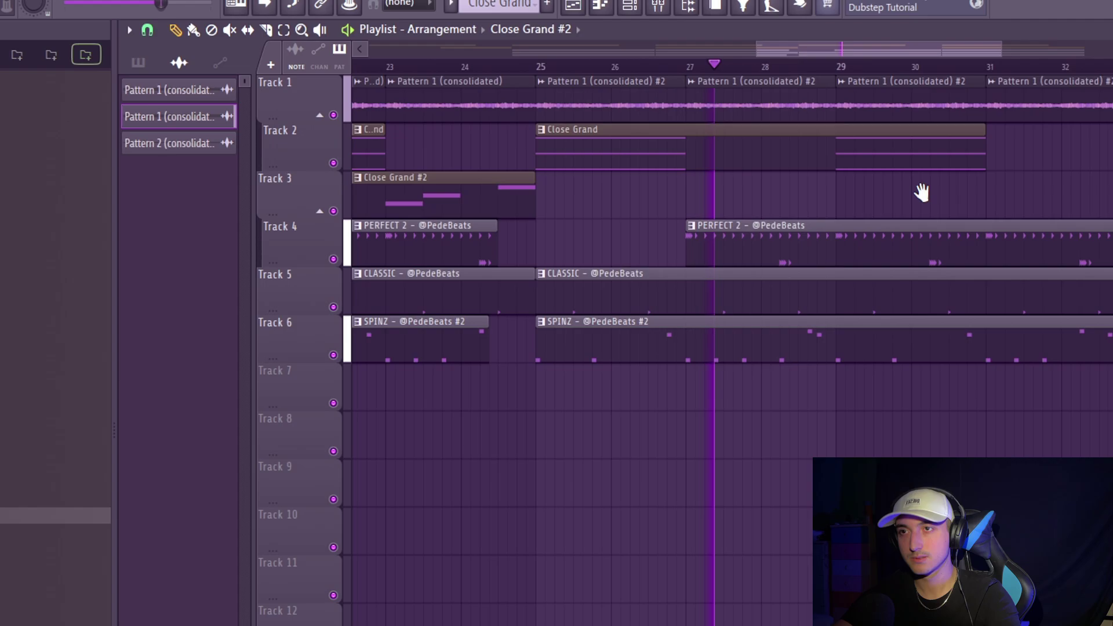
scroll(809, 278, "down", 2)
left_click_drag(1110, 405, 600, 180)
key("ctrl+d")
scroll(980, 311, "up", 3)
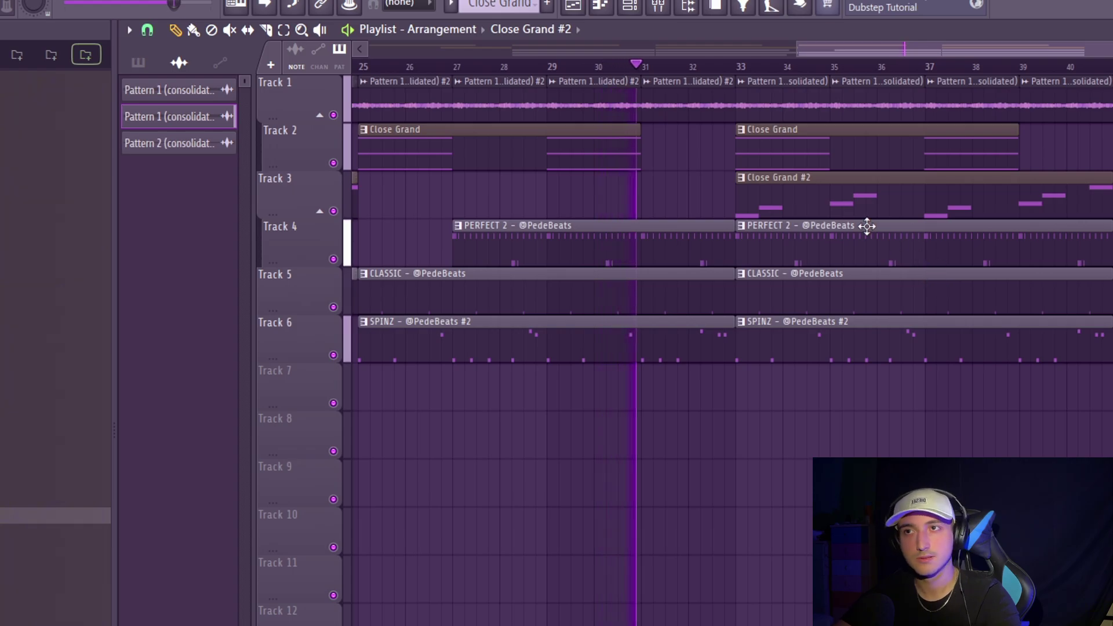
Step: Replace the four melody clips in bars 33 to 40 of Track 1 with copies of Pattern 1 (consolidated) #2
scroll(827, 142, "down", 3)
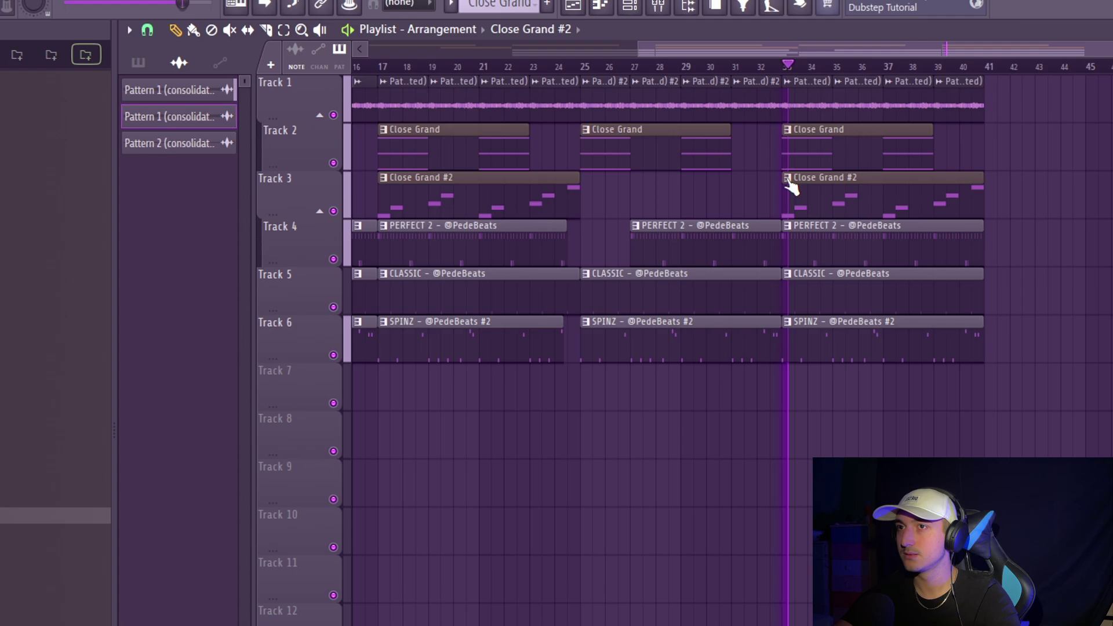
right_click(824, 107)
right_click(960, 113)
right_click(909, 113)
right_click(858, 113)
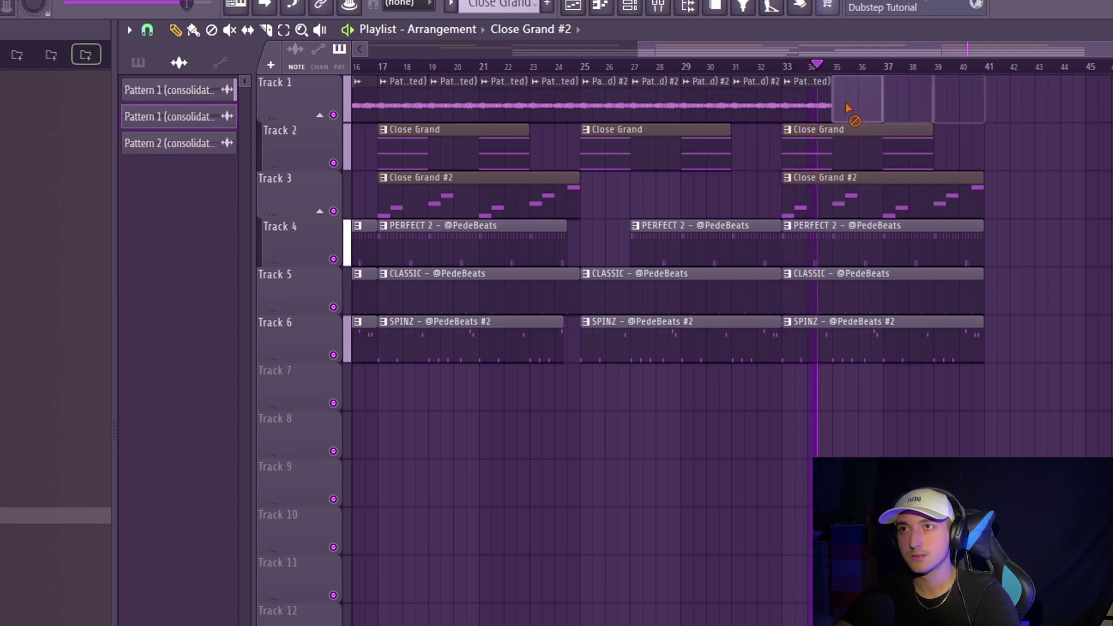
right_click(811, 112)
left_click_drag(820, 112, 607, 113)
key("ctrl+b")
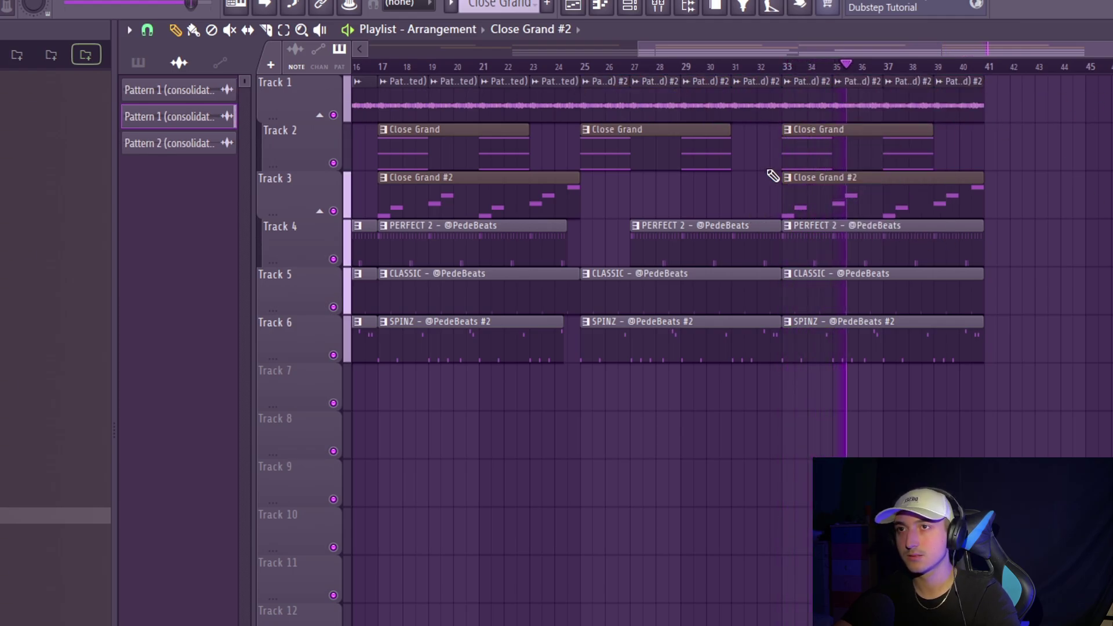
Step: Make the Close Grand #2 clip at bar 33 on Track 3 unique and look at its notes in the piano roll
right_click(797, 185)
left_click(803, 341)
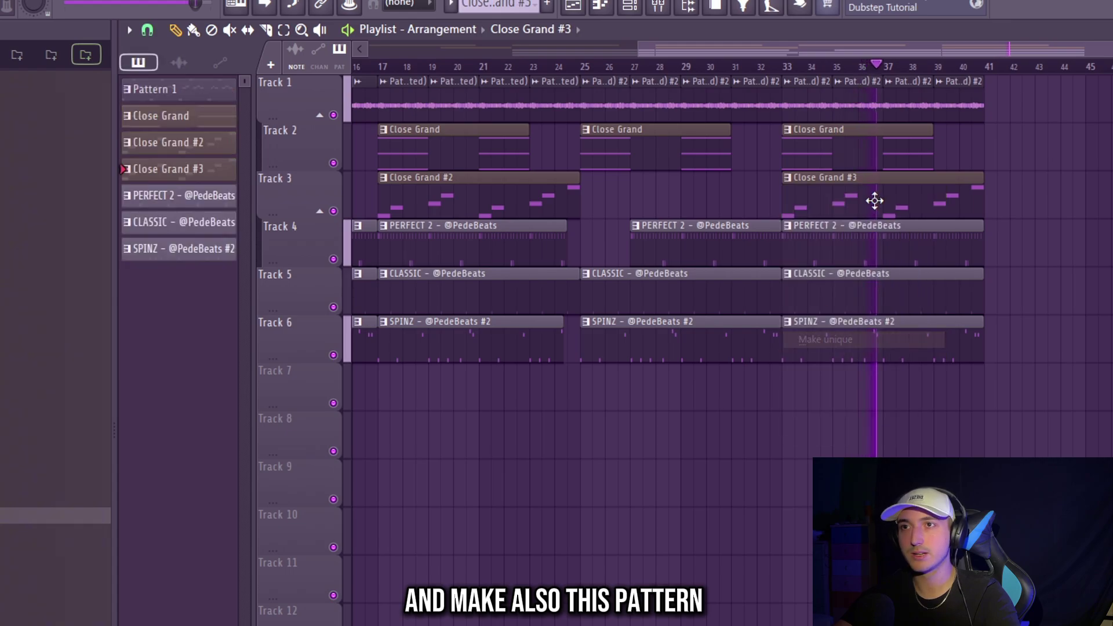
double_click(875, 197)
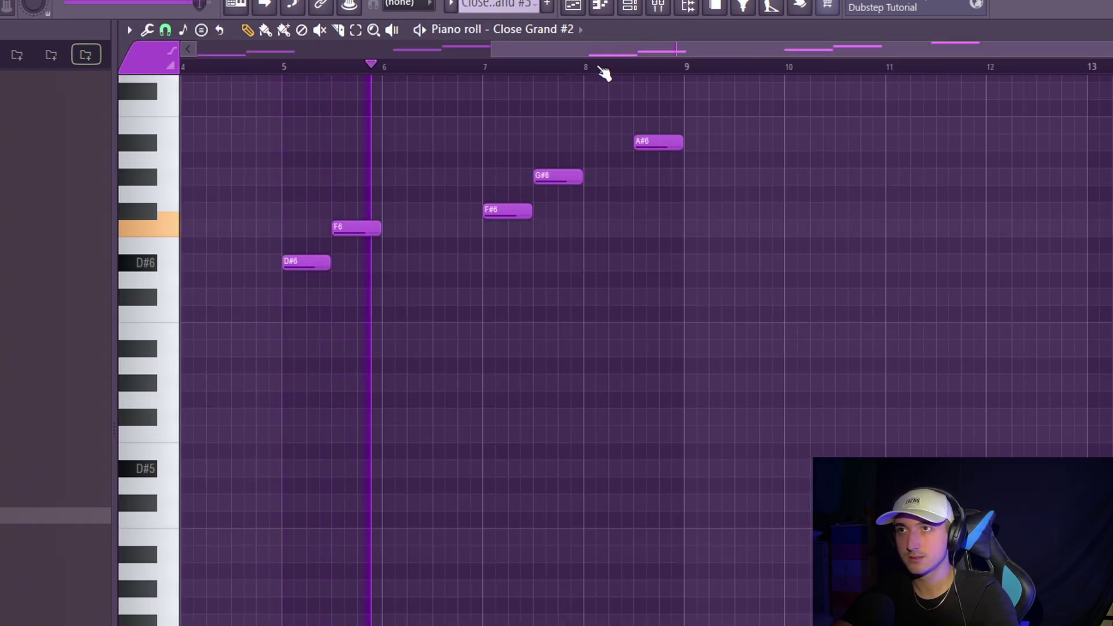
left_click(604, 6)
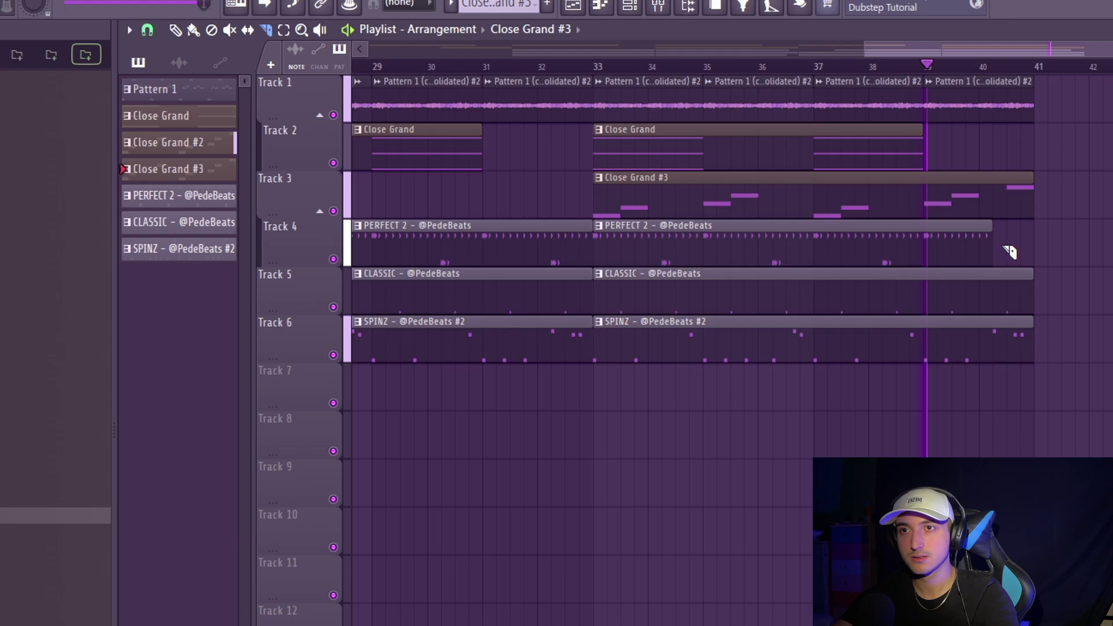
Step: Slice off the ends of the PERFECT 2 and SPINZ clips before bar 41, and duplicate the bars 9 to 40 section from bar 41
left_click_drag(1016, 351, 1007, 350)
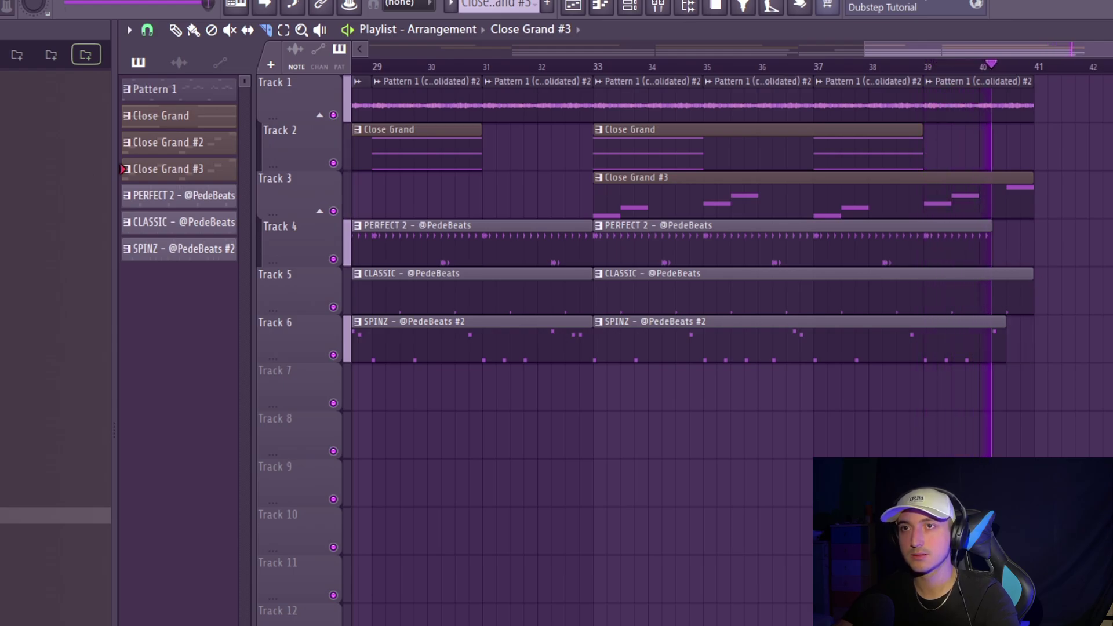
scroll(731, 351, "down", 4)
left_click_drag(1105, 456, 534, 90)
key("ctrl+b")
scroll(858, 359, "down", 2)
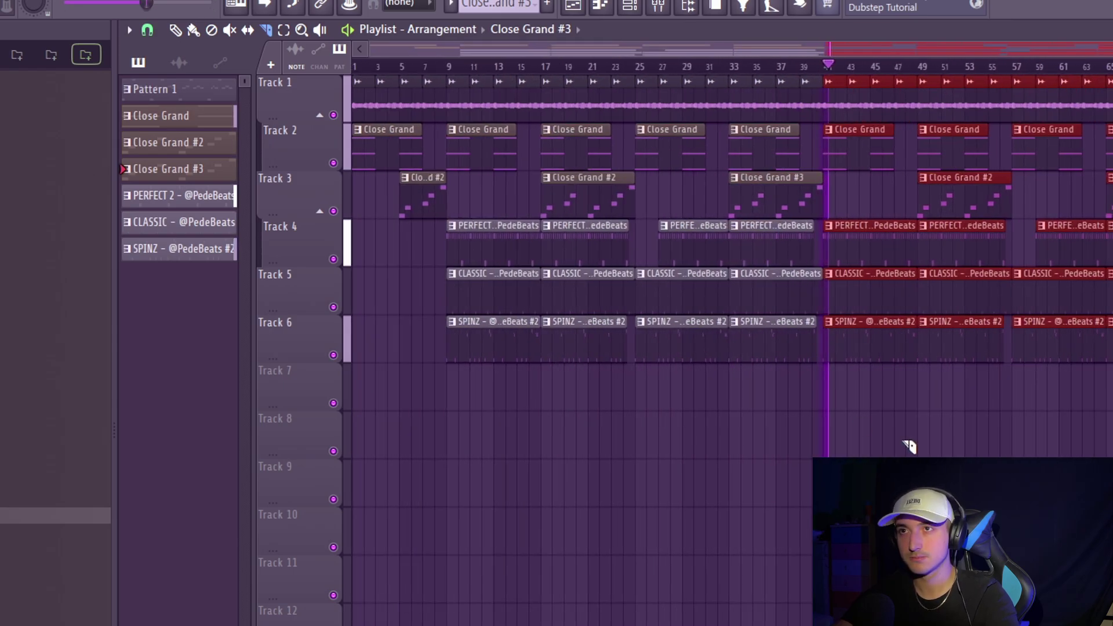
key("ctrl+d")
key("space")
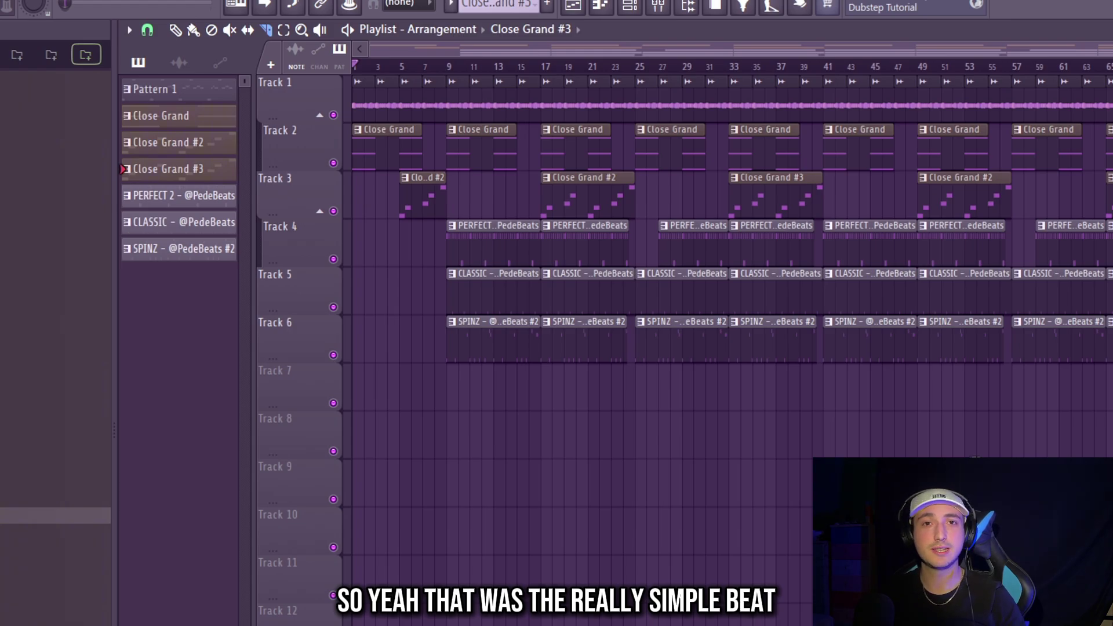